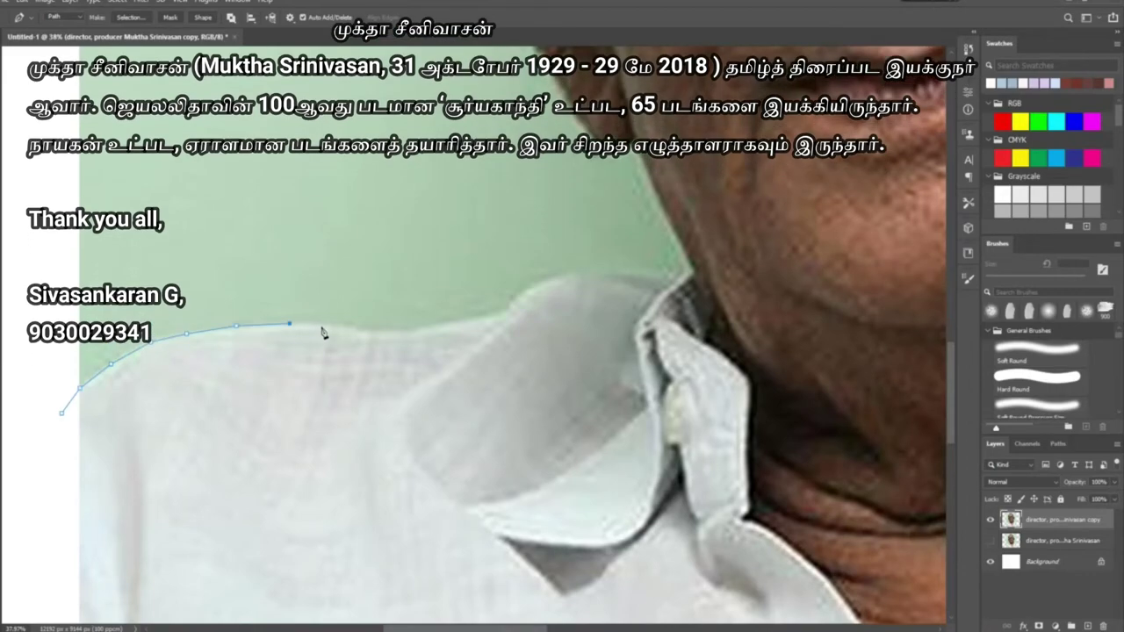
Trace Pen anchors along the top edge of the shirt collar
left_click(523, 294)
left_click(554, 277)
left_click(595, 271)
left_click(630, 275)
left_click(670, 275)
left_click(692, 272)
scroll(692, 274, "up", 3)
left_click(539, 299)
left_click(525, 358)
left_click(566, 387)
scroll(567, 388, "down", 3)
scroll(527, 351, "right", 3)
left_click(490, 260)
left_click(501, 279)
left_click(502, 312)
left_click(501, 421)
left_click(492, 525)
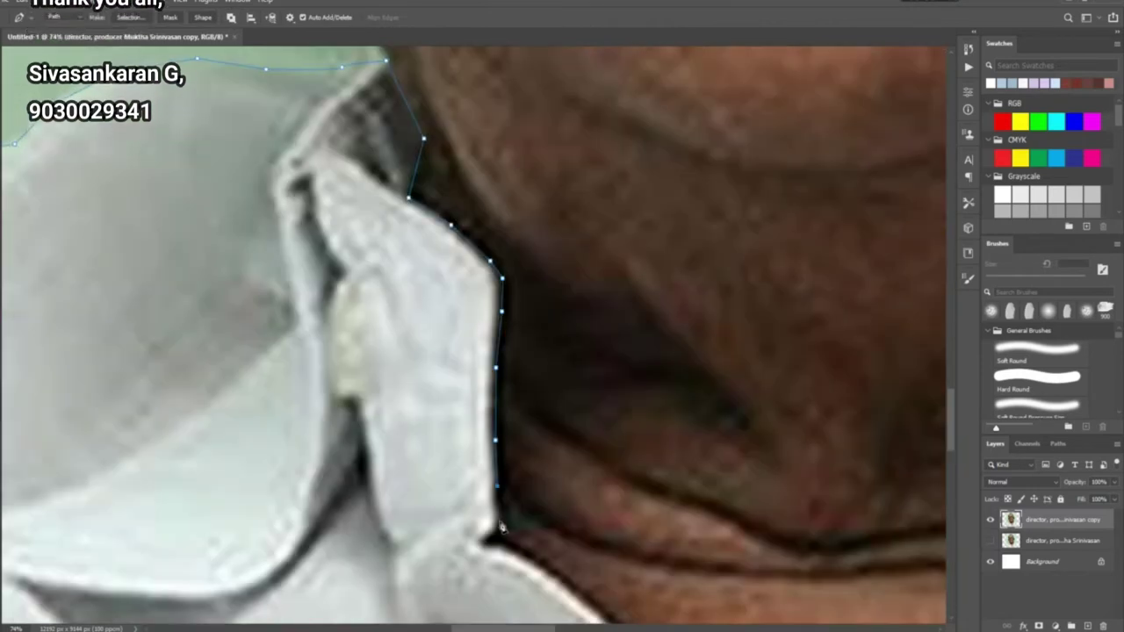
Continue the path down the collar beside the neck and around the skin V
scroll(501, 492, "down", 3)
left_click(451, 415)
left_click(508, 468)
scroll(510, 474, "down", 3)
left_click(433, 360)
left_click(472, 413)
scroll(470, 448, "down", 3)
left_click(393, 352)
left_click(442, 422)
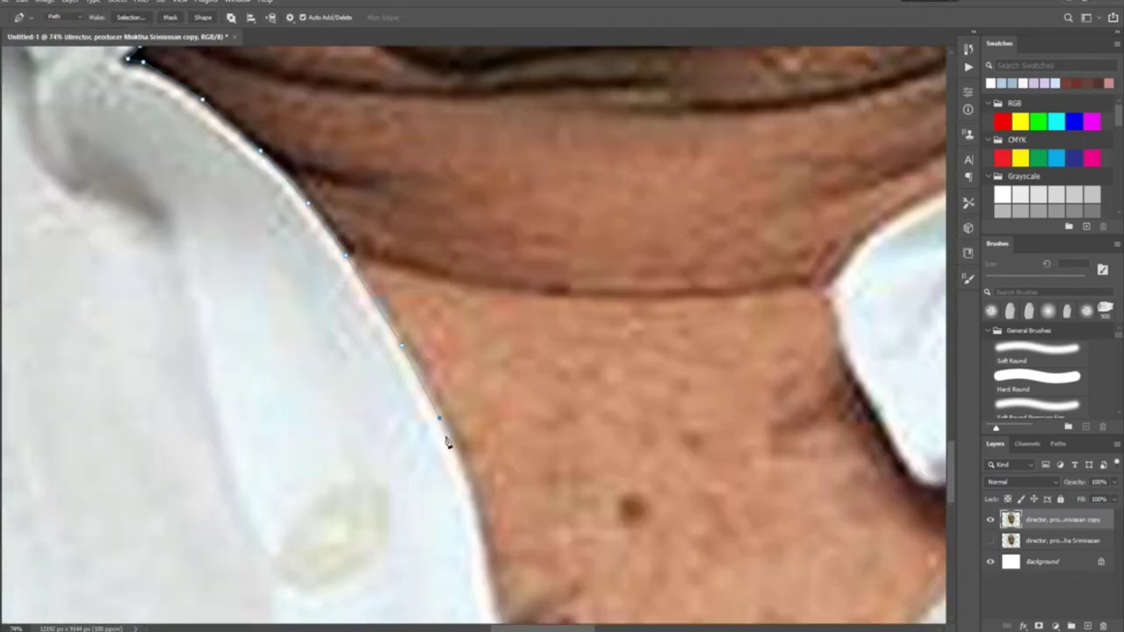
left_click(457, 475)
scroll(457, 475, "down", 3)
scroll(401, 448, "down", 5)
left_click(381, 396)
left_click(432, 447)
left_click(512, 367)
Add anchors around the folded collar tip and along the top collar edge
scroll(512, 367, "up", 3)
scroll(512, 368, "right", 5)
scroll(400, 401, "up", 5)
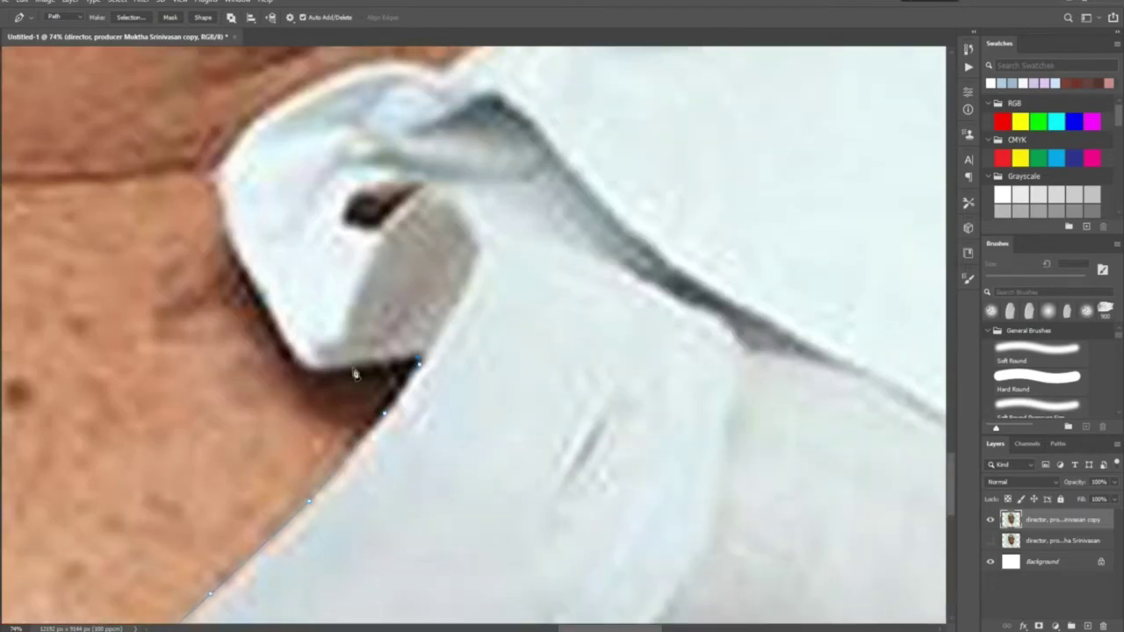
scroll(263, 316, "up", 4)
left_click(240, 338)
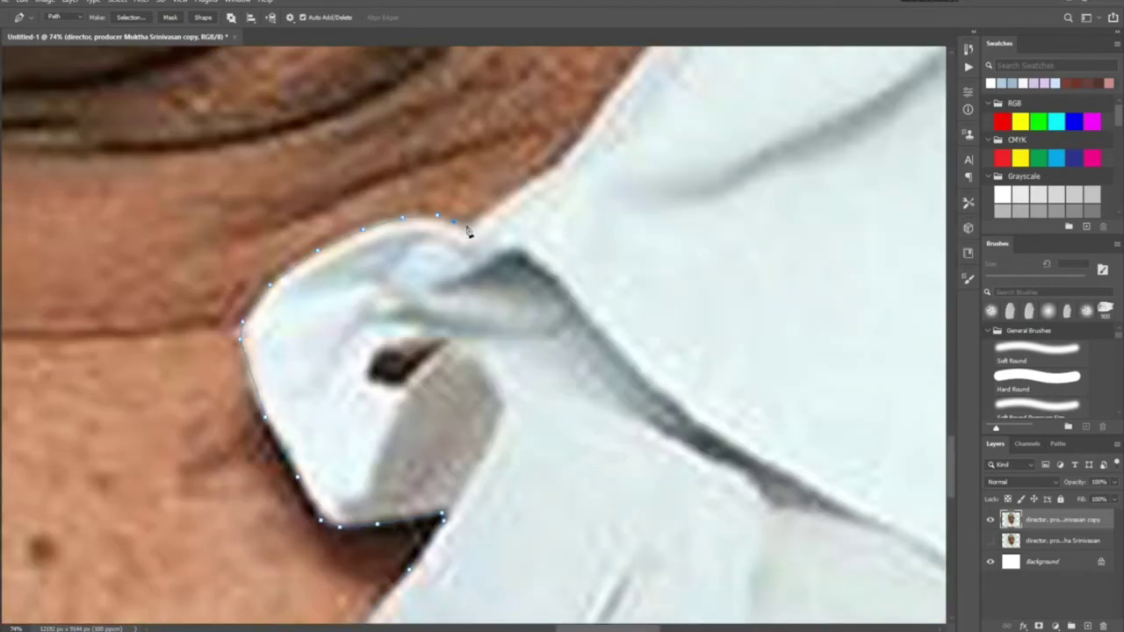
scroll(556, 173, "up", 5)
scroll(556, 173, "right", 5)
left_click(413, 273)
left_click(456, 220)
scroll(590, 94, "up", 5)
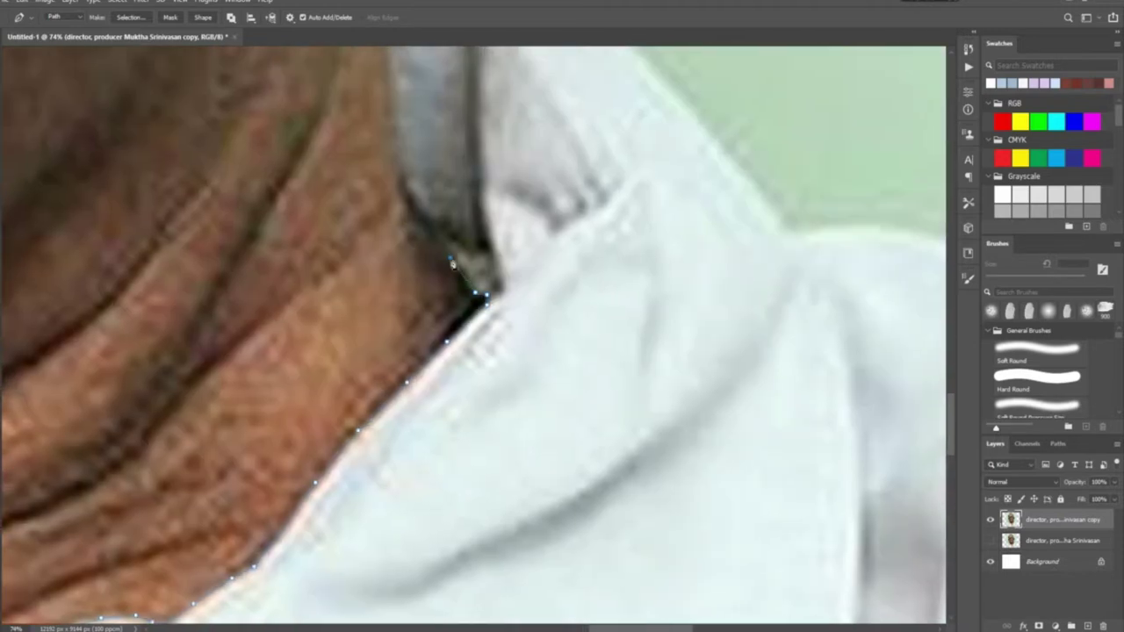
scroll(421, 271, "up", 3)
scroll(389, 308, "up", 3)
scroll(716, 213, "down", 8)
left_click(607, 198)
left_click(690, 202)
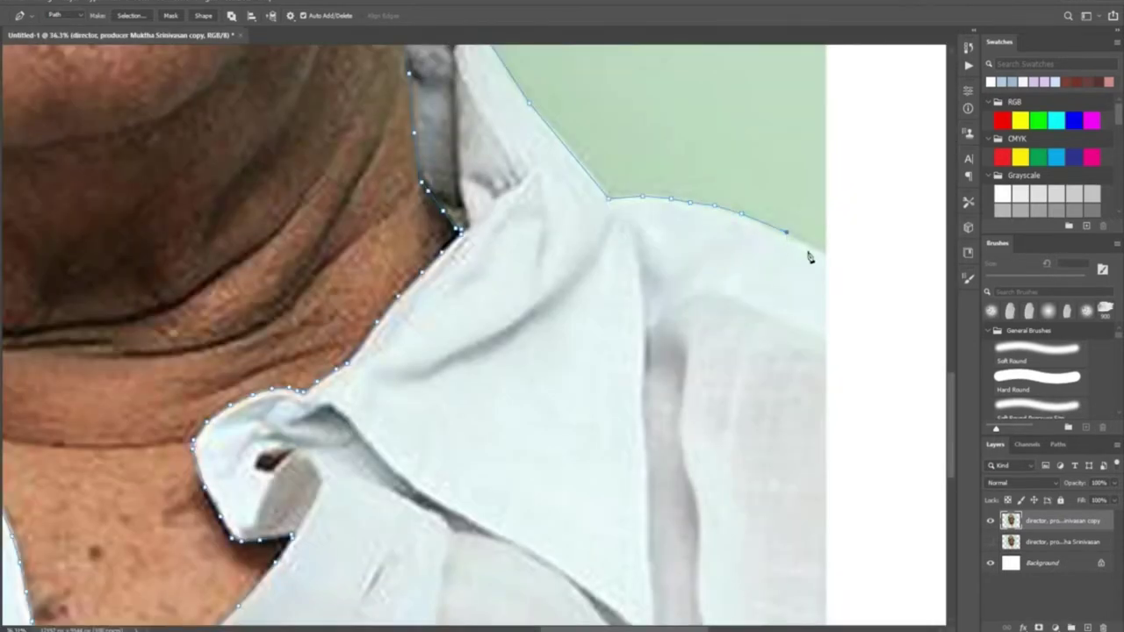
Close the path at its starting anchor and choose Make Selection
scroll(885, 360, "down", 10)
scroll(155, 585, "left", 10)
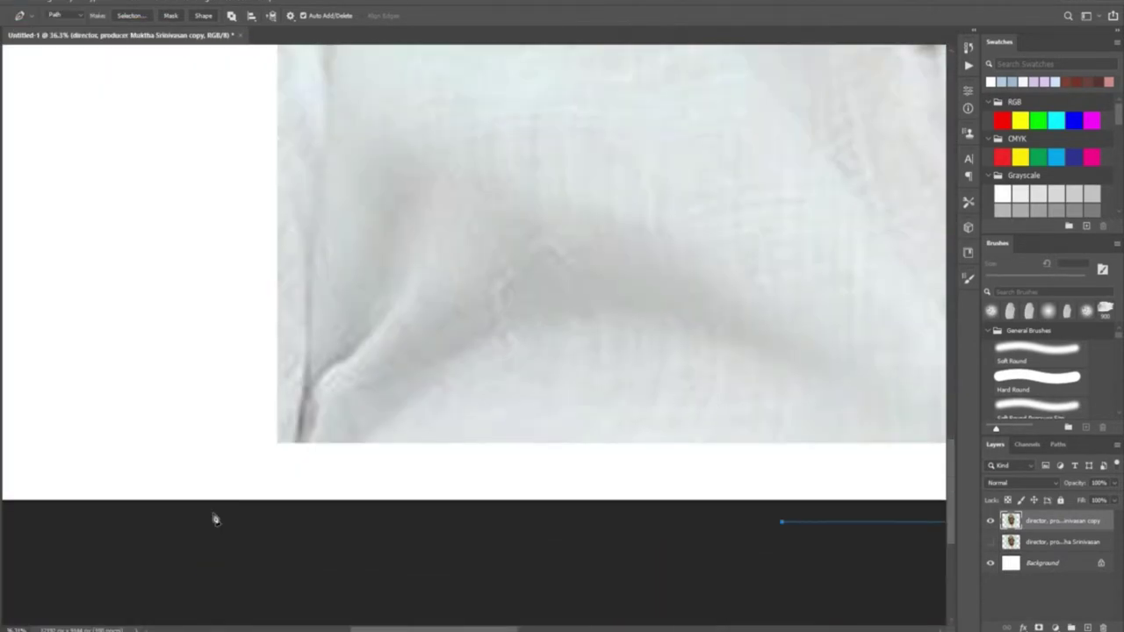
scroll(214, 520, "up", 10)
left_click(264, 251)
right_click(264, 252)
left_click(316, 343)
Confirm the shirt selection and lower its brightness and contrast
left_click(612, 165)
key("ctrl+0")
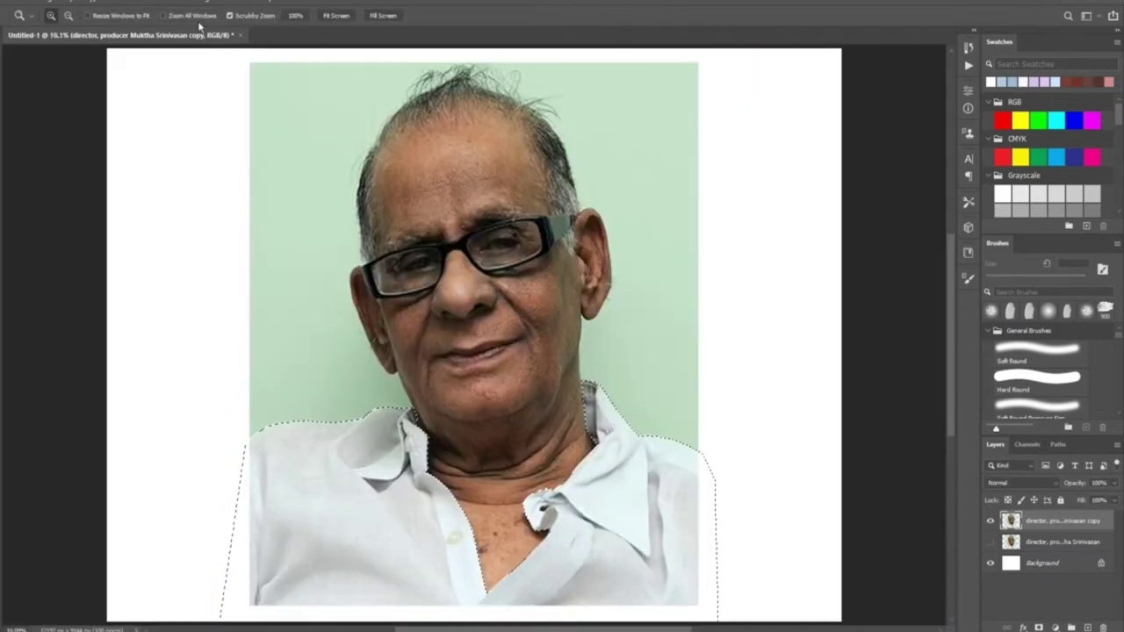
left_click_drag(818, 279, 800, 246)
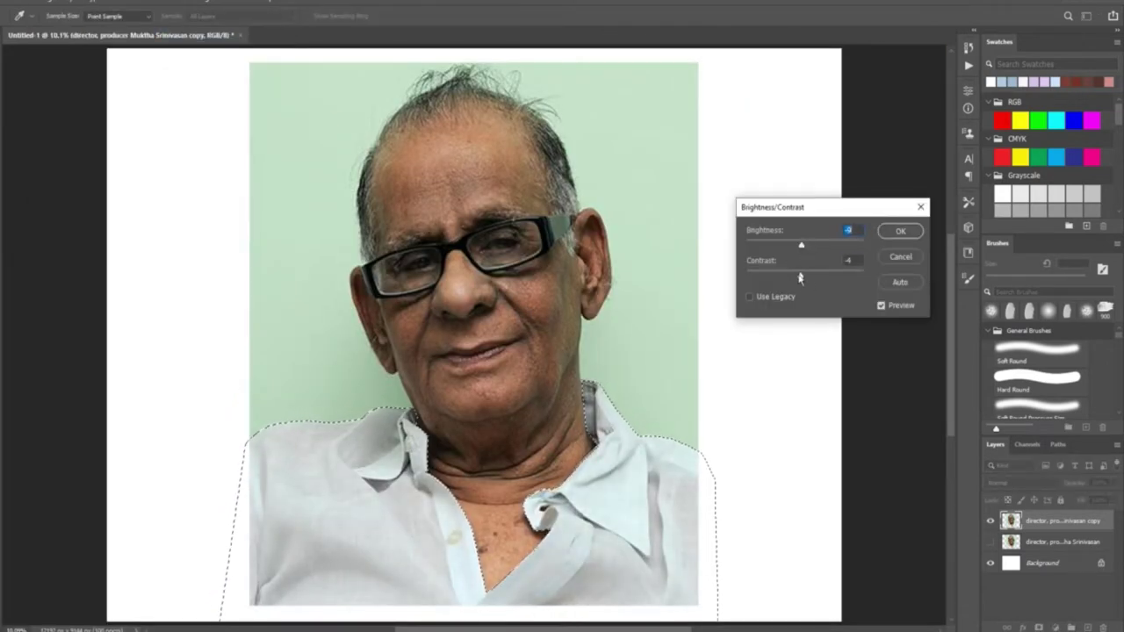
left_click(899, 231)
Darken the shirt's midtones with Levels and adjust its tone with Curves
key("ctrl+l")
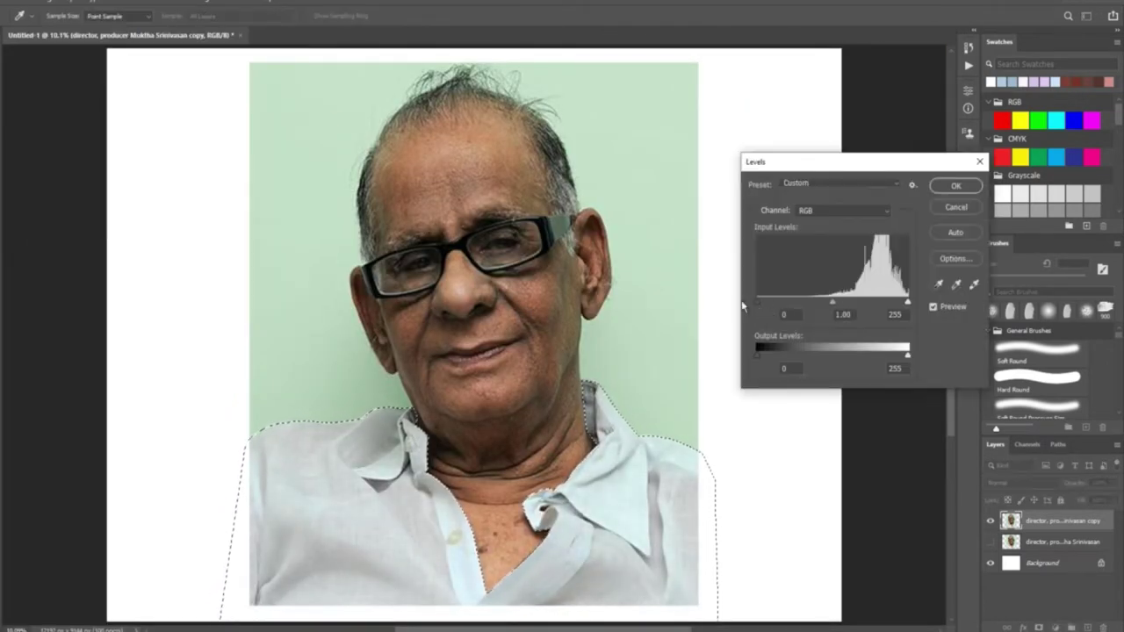
left_click_drag(835, 302, 865, 302)
key("Return")
left_click(49, 2)
mouse_move(97, 29)
left_click(181, 51)
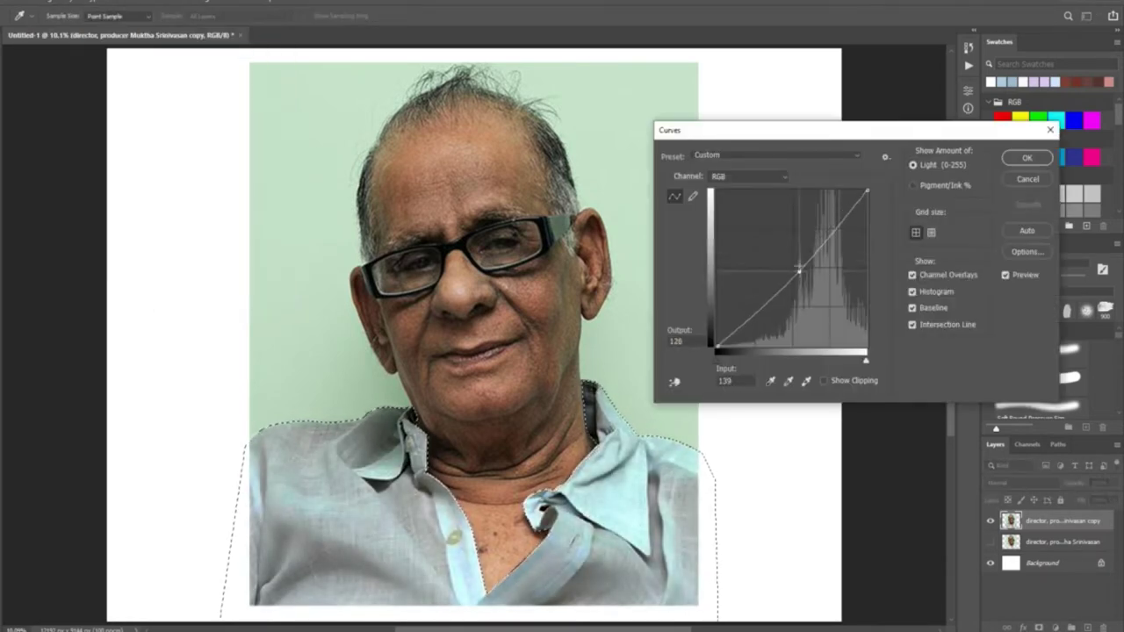
left_click_drag(794, 256, 786, 261)
key("Return")
Switch to the Pen tool and zoom in on the collar
left_click(48, 2)
mouse_move(96, 29)
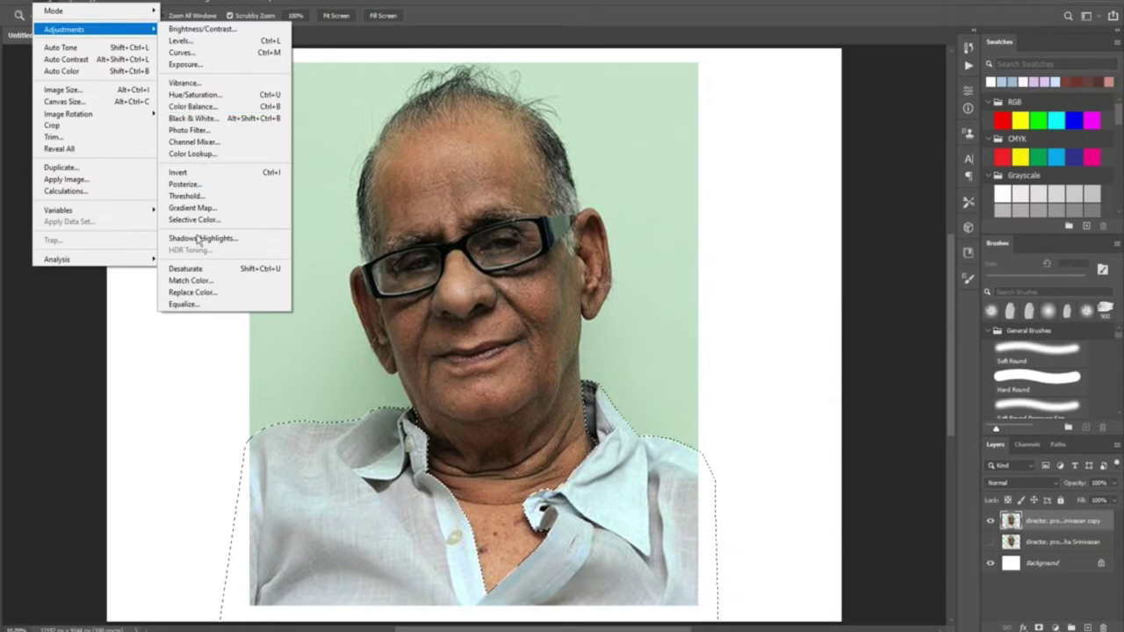
left_click(199, 237)
key("p")
scroll(413, 296, "up", 10)
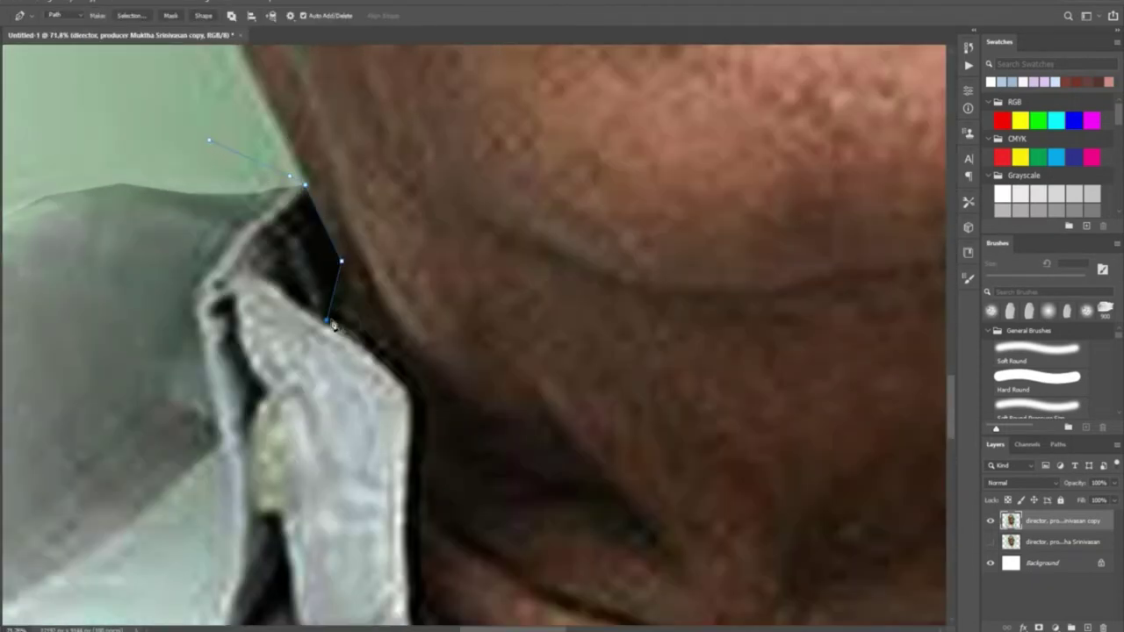
Start a new curved path on the inner collar edge and trace up the neck
left_click(416, 431)
left_click_drag(416, 431, 378, 181)
left_click(376, 304)
scroll(389, 419, "down", 10)
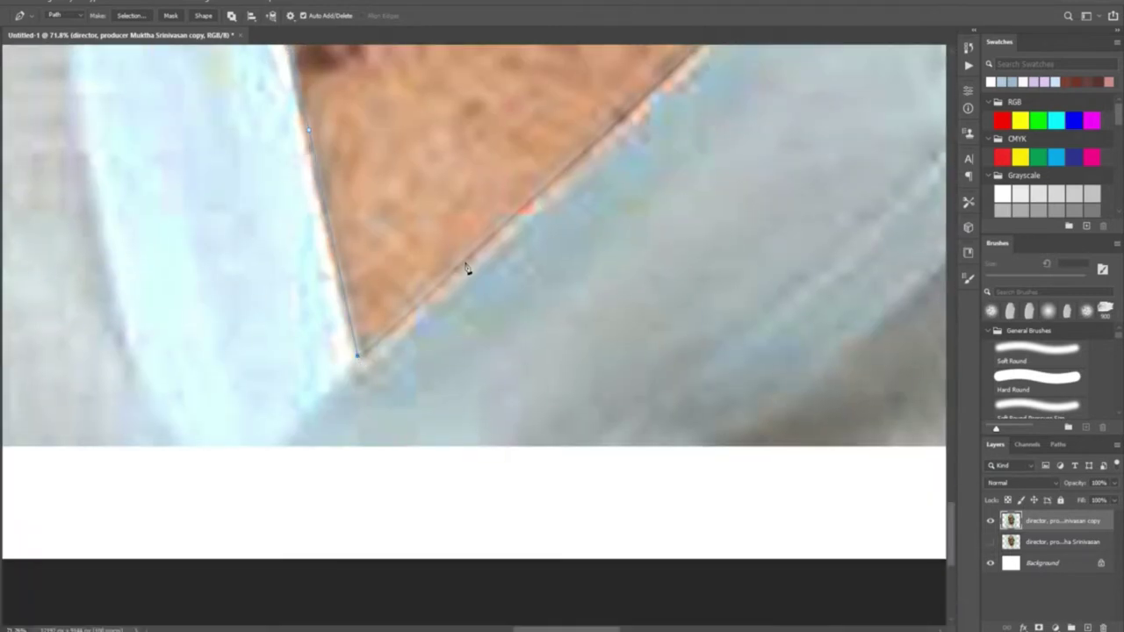
scroll(472, 264, "up", 6)
scroll(334, 322, "up", 4)
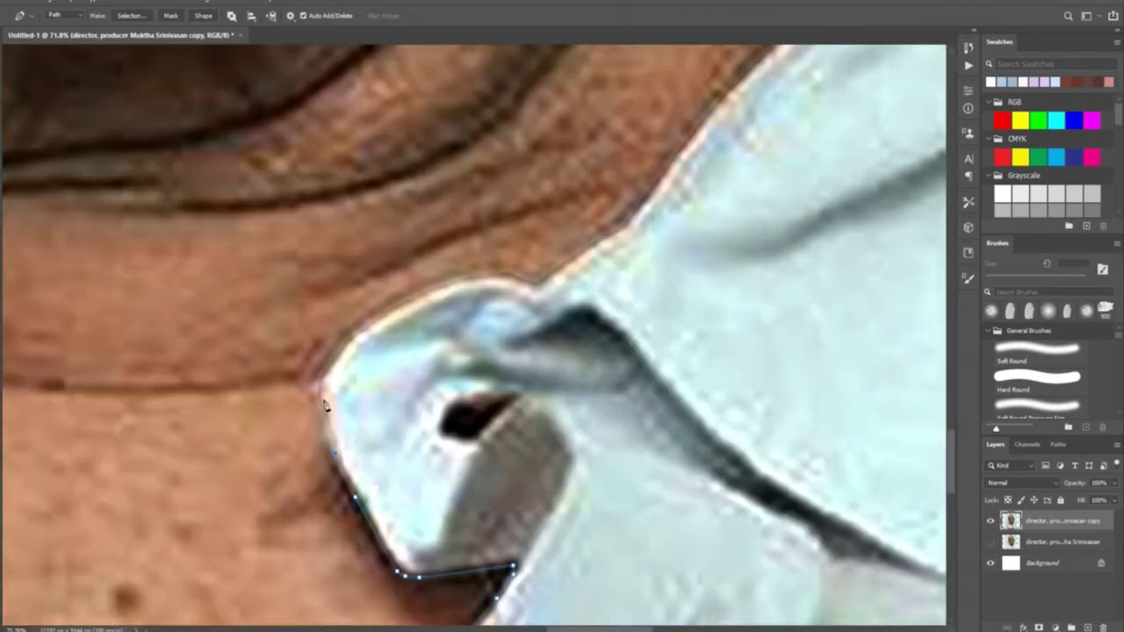
scroll(492, 316, "up", 8)
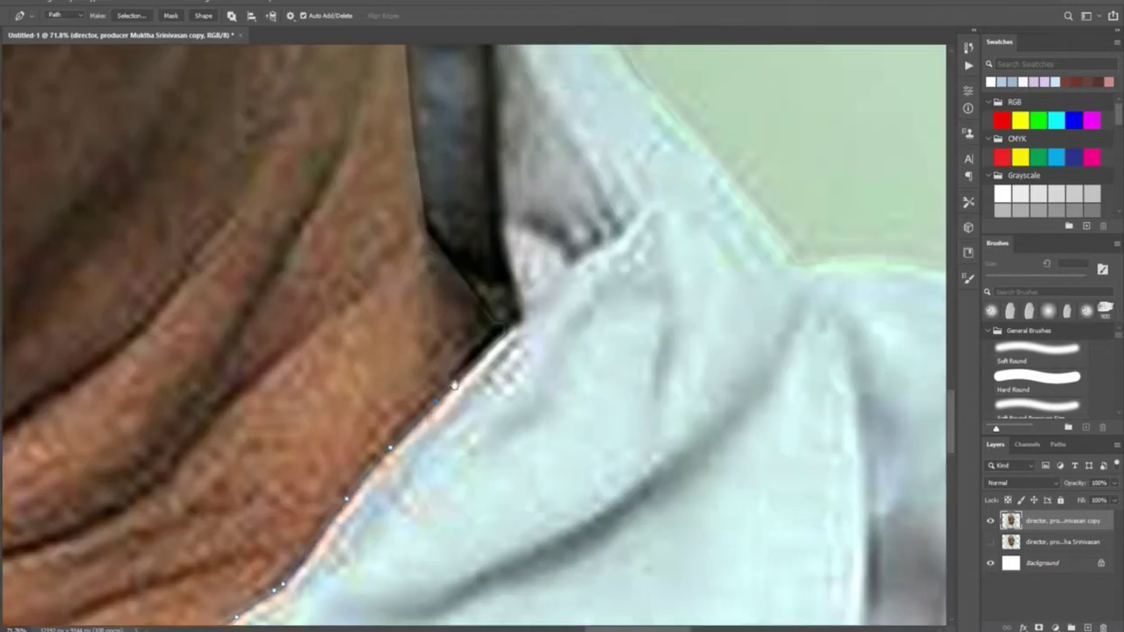
scroll(360, 382, "up", 10)
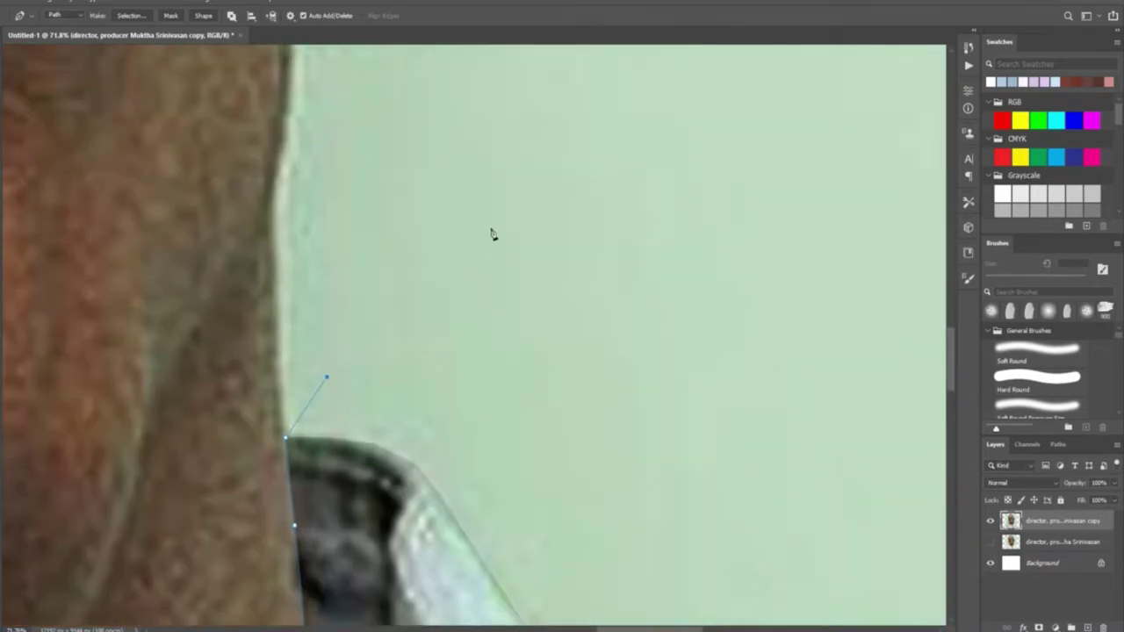
scroll(562, 369, "down", 4)
scroll(630, 466, "up", 4)
Place the final anchor at the top right and convert the path to a selection
left_click(793, 163)
scroll(283, 376, "down", 3)
scroll(284, 377, "left", 3)
scroll(196, 334, "right", 2)
key("ctrl+Return")
scroll(484, 217, "down", 2)
scroll(484, 217, "up", 2)
scroll(484, 217, "down", 1)
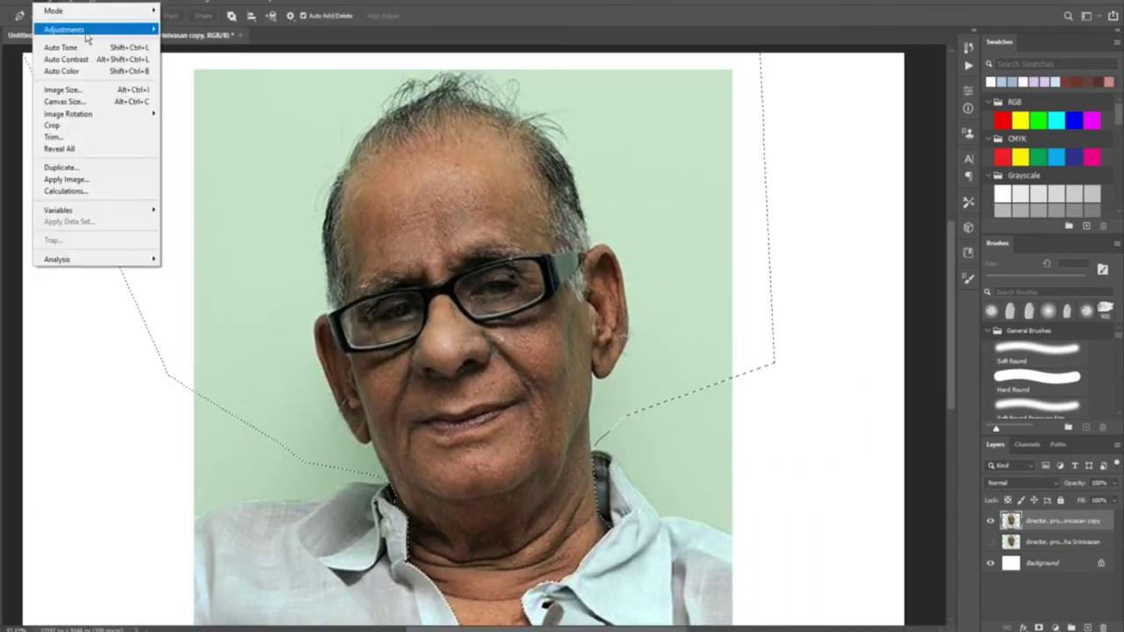
Raise the selection's brightness to 23 and darken its shadows with Levels
left_click(211, 31)
left_click_drag(805, 245, 835, 245)
left_click(900, 231)
key("alt+i")
key("ctrl+l")
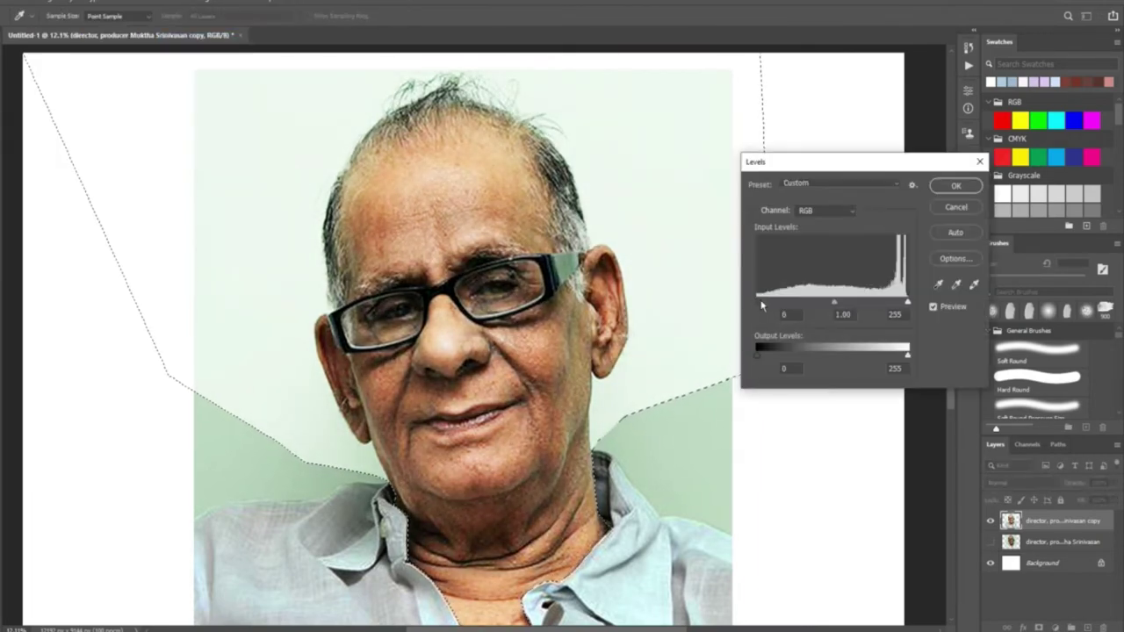
left_click_drag(757, 302, 767, 302)
key("Return")
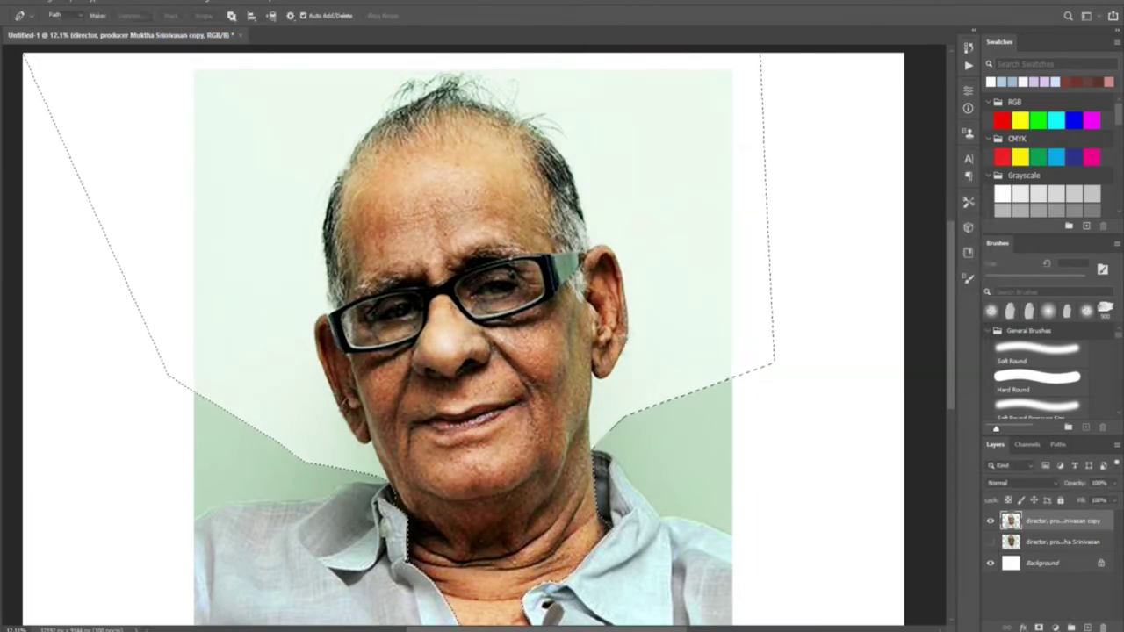
Undo the last adjustment and reapply a slight brightness increase to the selection
key("alt+i")
key("ctrl+m")
key("Return")
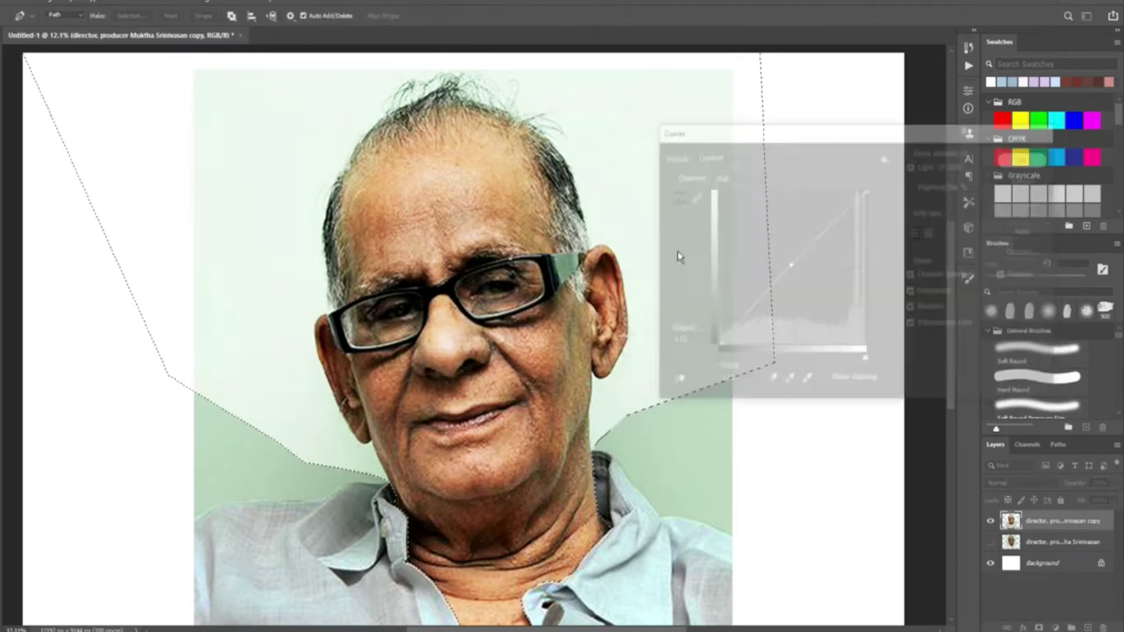
key("ctrl+z")
key("alt+i")
mouse_move(88, 34)
left_click(191, 34)
left_click_drag(806, 255, 813, 255)
key("Return")
Deepen the selection's shadows and tweak its midtones with Levels
key("ctrl+l")
left_click_drag(757, 305, 839, 308)
key("Return")
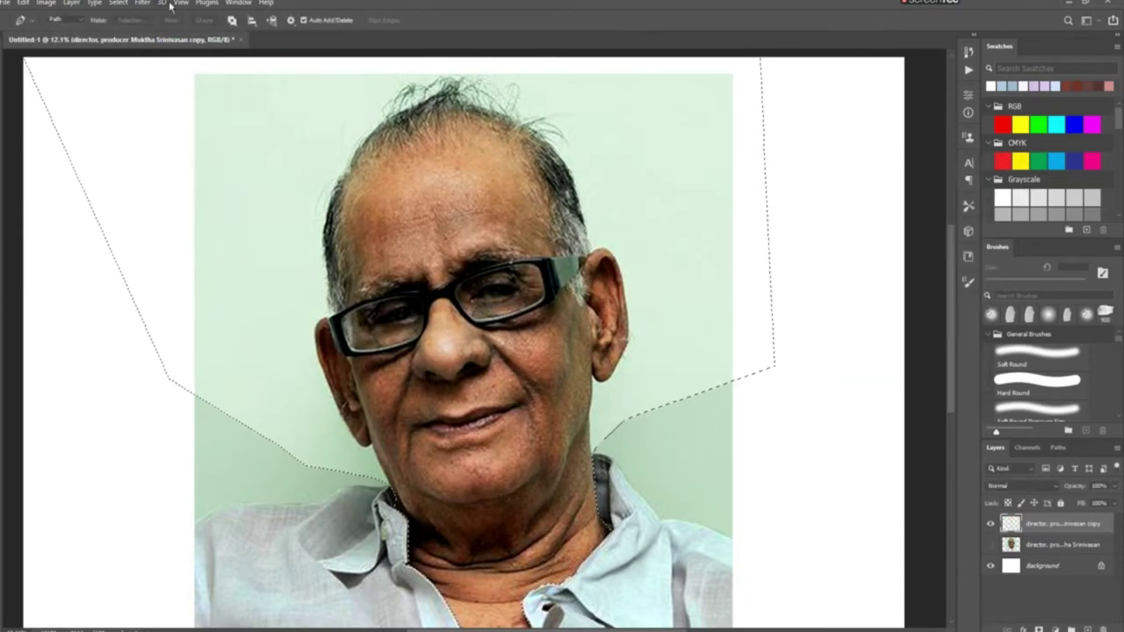
key("ctrl+m")
key("Return")
Reduce the Shadows/Highlights shadows amount to 5% on the selection
key("alt+i")
mouse_move(88, 33)
left_click(200, 242)
left_click_drag(767, 204, 743, 206)
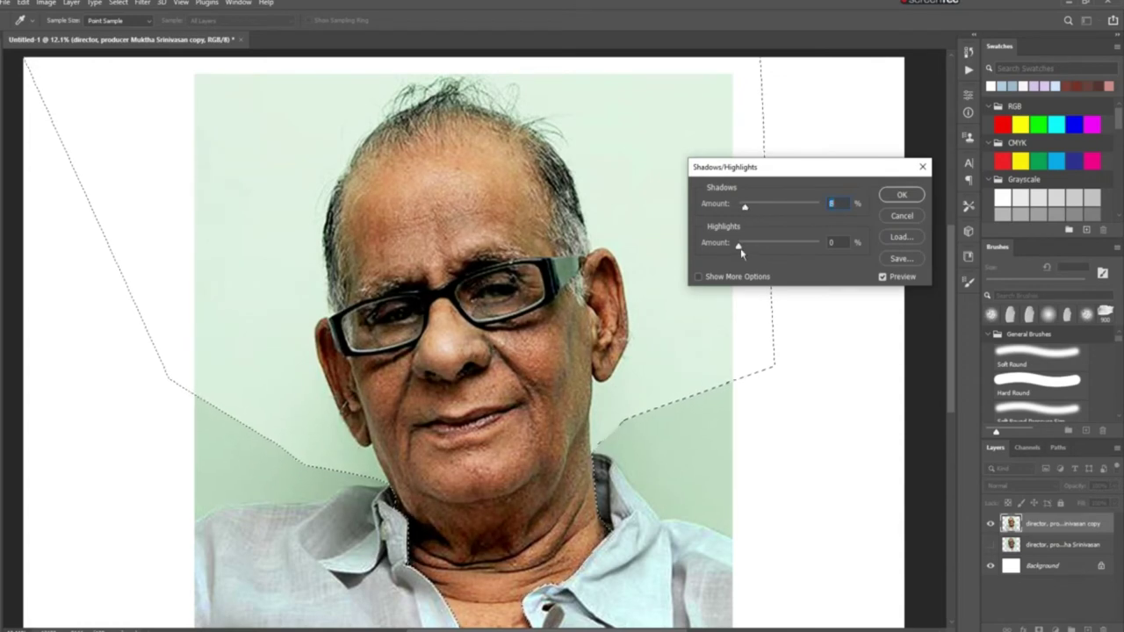
left_click(902, 194)
Apply Color Balance to the selection, then zoom out with the Zoom tool
key("p")
key("alt+i")
key("j")
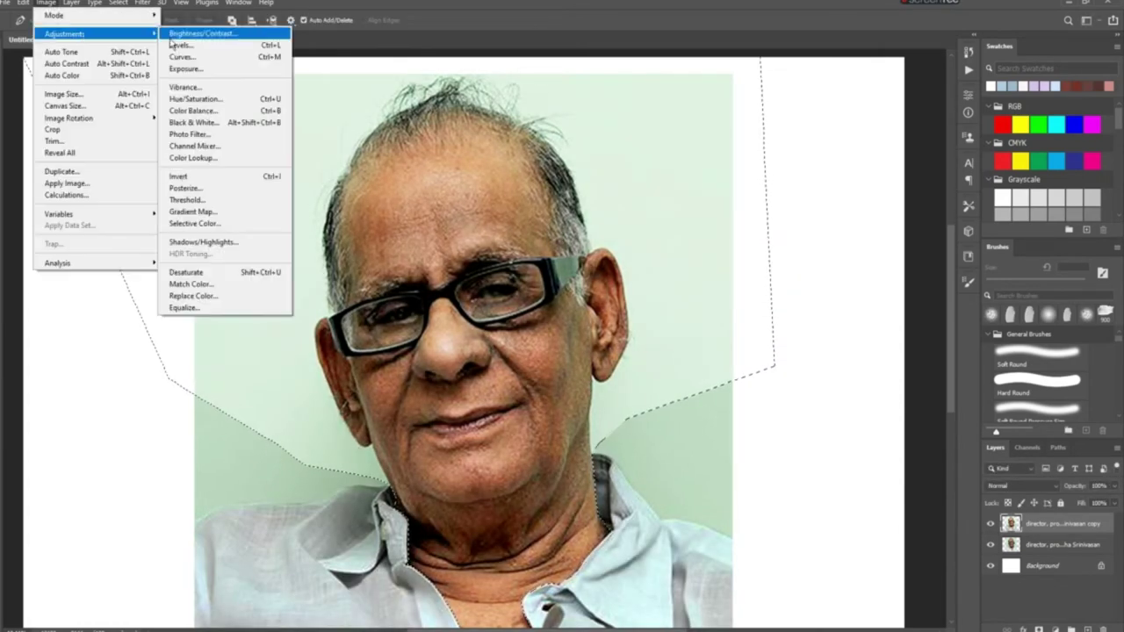
key("b")
left_click(924, 208)
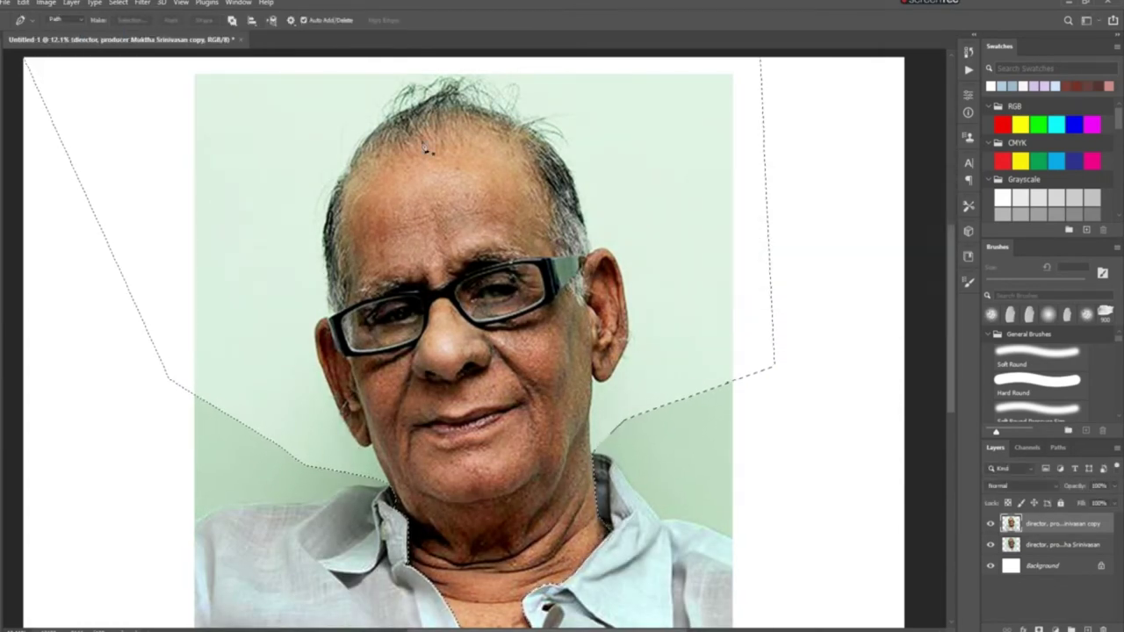
key("z")
right_click(377, 356)
Zoom in on the portrait and start the magnetic path along the shoulder toward the neck
left_click(402, 425)
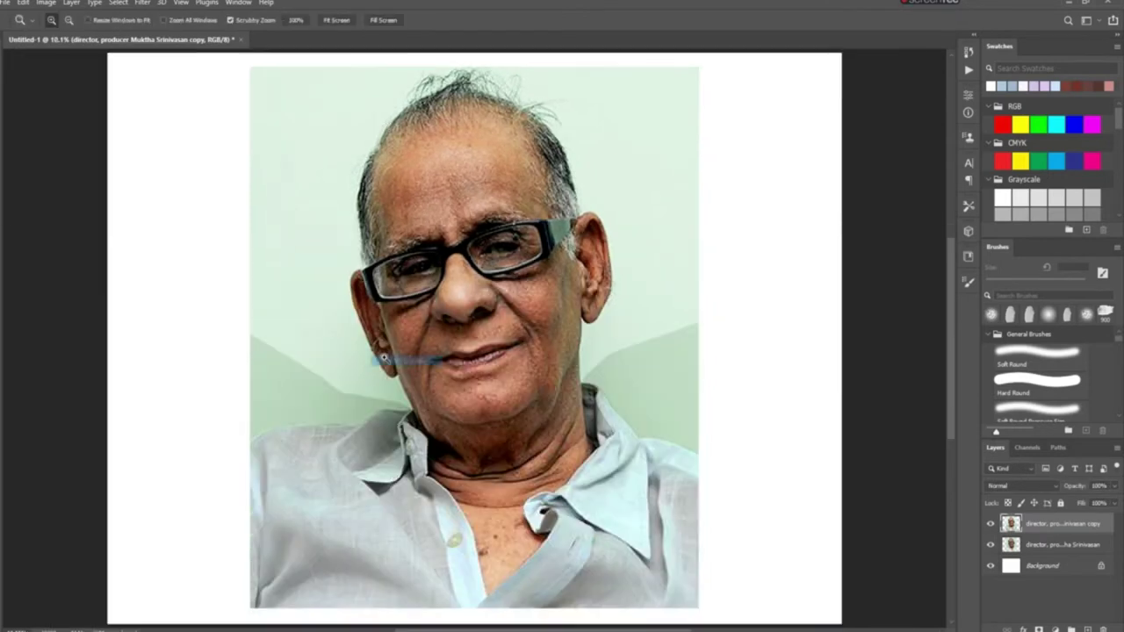
left_click(197, 441)
key("p")
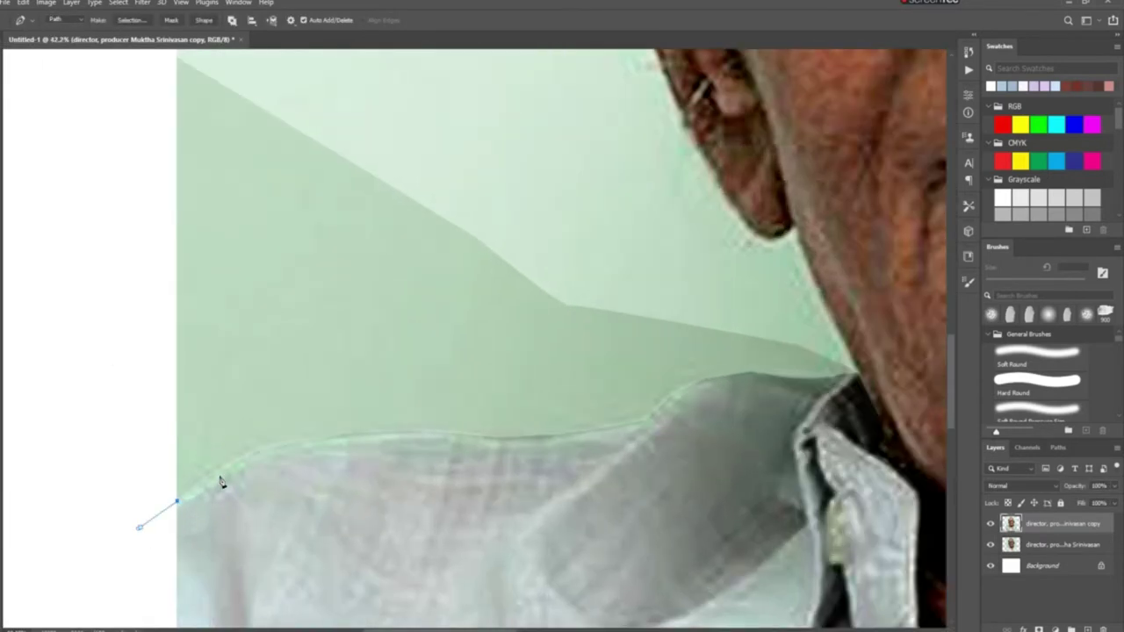
left_click(576, 442)
left_click(674, 400)
Extend the outline path up along the edge of the ear
scroll(527, 421, "right", 3)
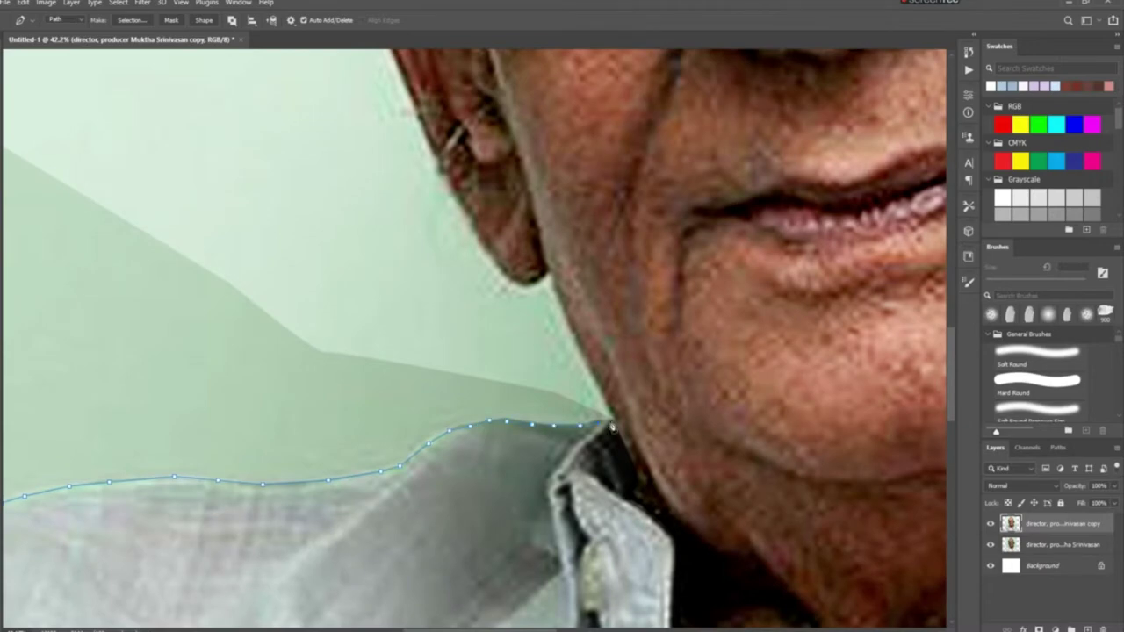
scroll(600, 427, "right", 3)
scroll(338, 436, "up", 1)
scroll(281, 363, "up", 5)
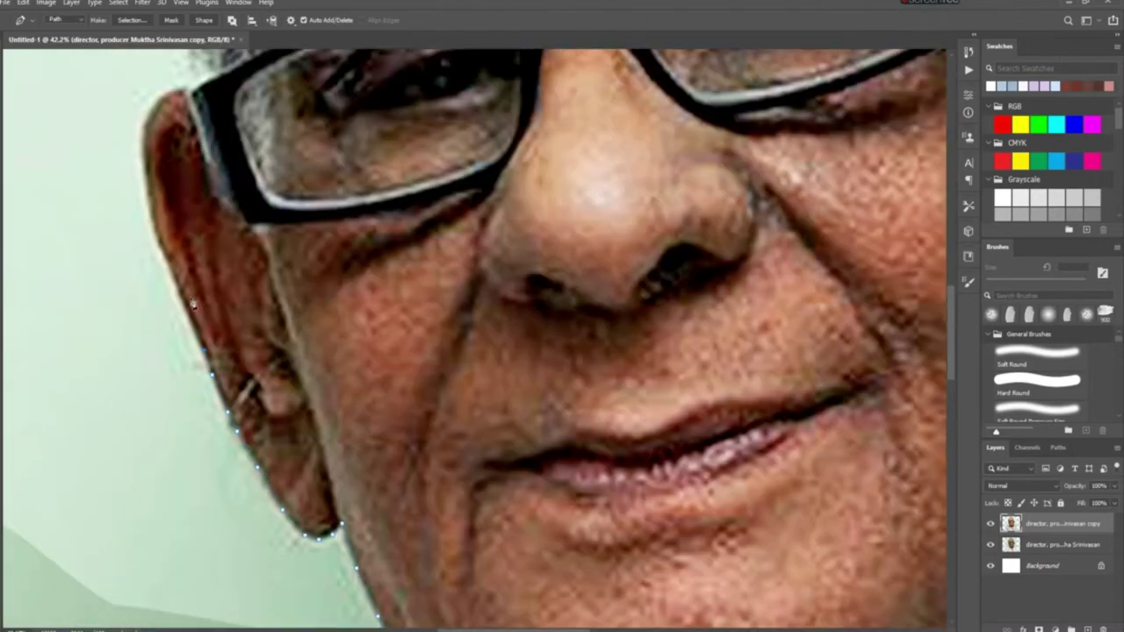
left_click(163, 321)
left_click(193, 255)
Pan across the figure while carrying the outline down the neck, collar and shoulder
scroll(208, 171, "up", 12)
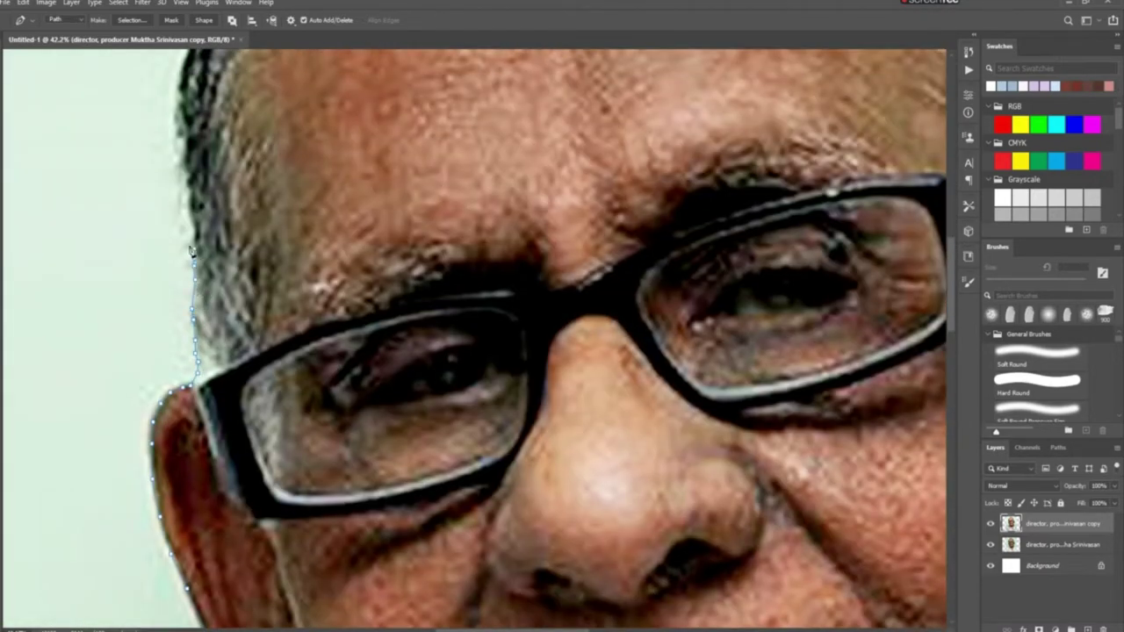
scroll(291, 316, "up", 2)
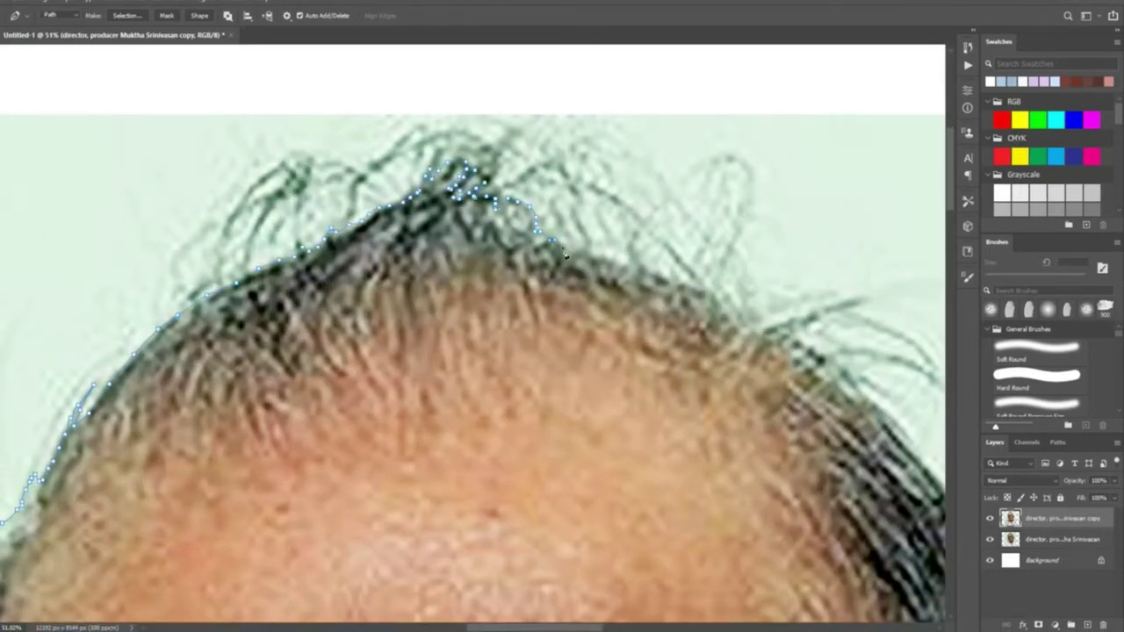
scroll(565, 254, "down", 2)
scroll(553, 238, "right", 3)
scroll(629, 233, "down", 2)
scroll(629, 233, "right", 2)
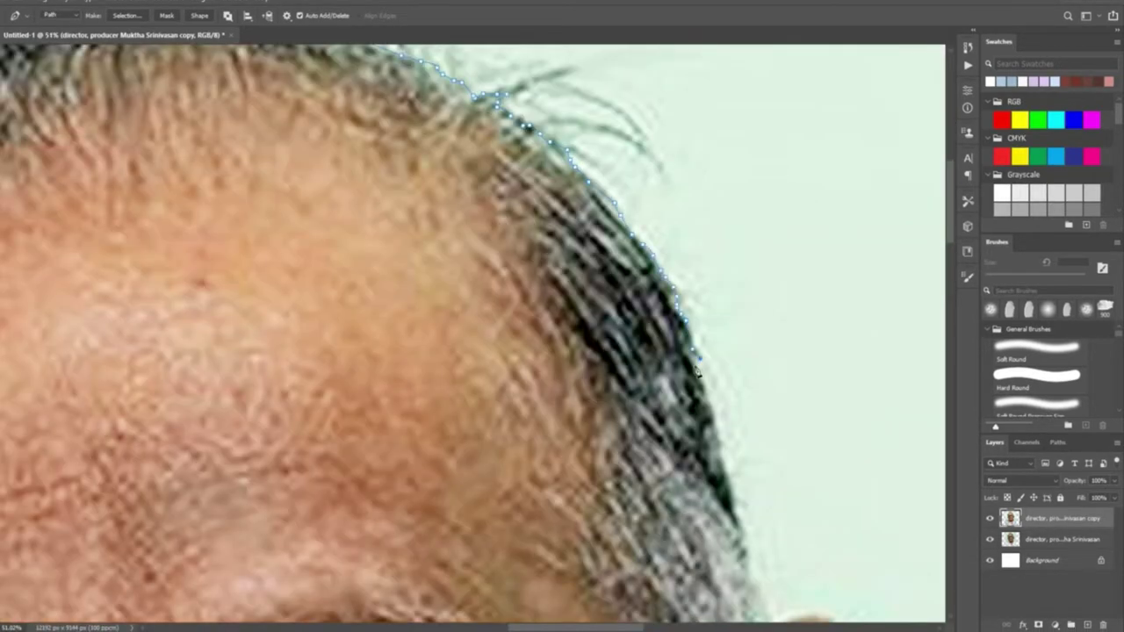
scroll(696, 372, "down", 3)
scroll(697, 373, "right", 1)
scroll(719, 326, "down", 3)
scroll(665, 296, "right", 2)
scroll(665, 296, "down", 4)
scroll(629, 341, "right", 2)
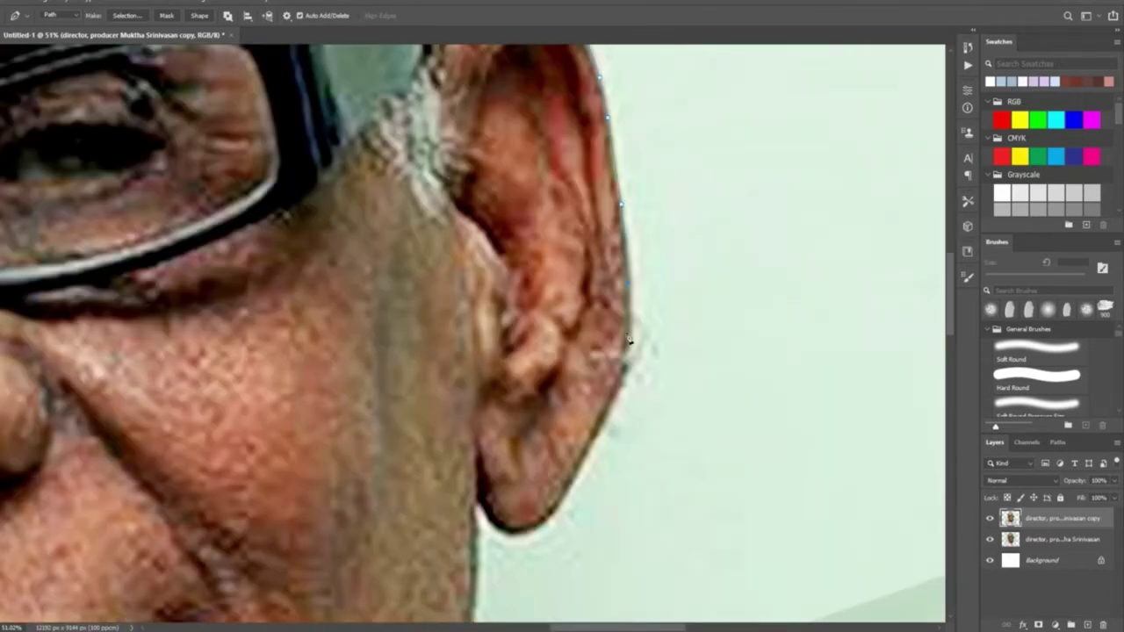
scroll(480, 527, "down", 5)
scroll(457, 474, "down", 4)
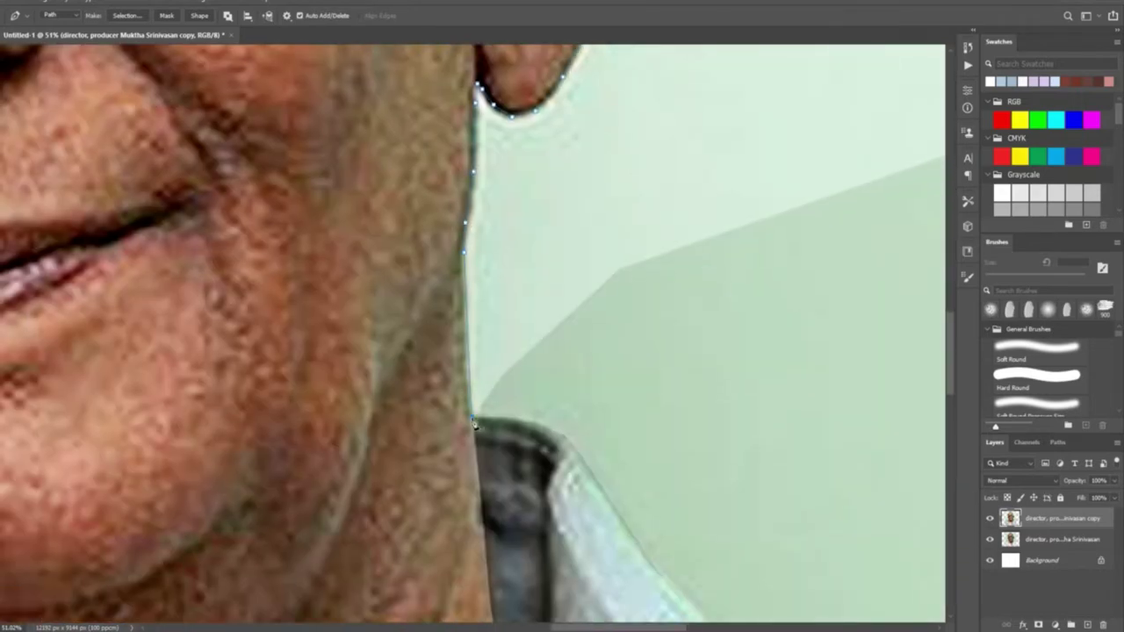
scroll(575, 453, "down", 4)
scroll(575, 452, "right", 2)
scroll(610, 466, "down", 5)
scroll(610, 466, "right", 4)
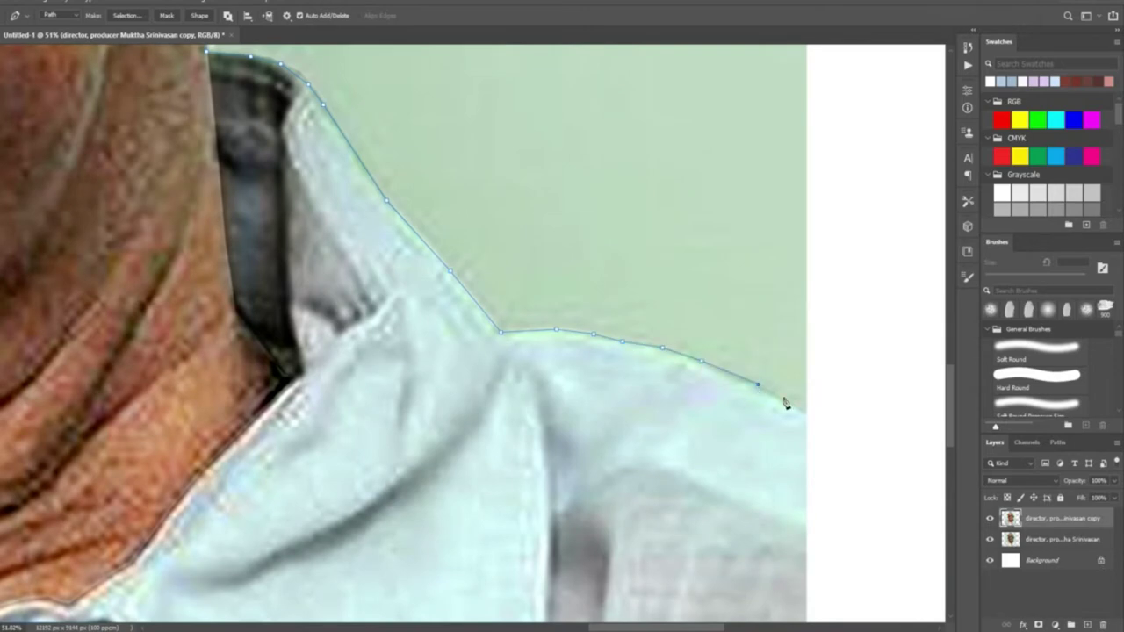
scroll(625, 311, "right", 4)
scroll(501, 431, "up", 5)
scroll(199, 381, "left", 3)
scroll(198, 381, "down", 2)
scroll(226, 324, "down", 3)
Close the outline path, turn it into a selection, fit the view, then deselect
double_click(221, 293)
right_click(501, 325)
left_click(579, 381)
key("z")
key("ctrl+0")
key("ctrl+d")
key("l")
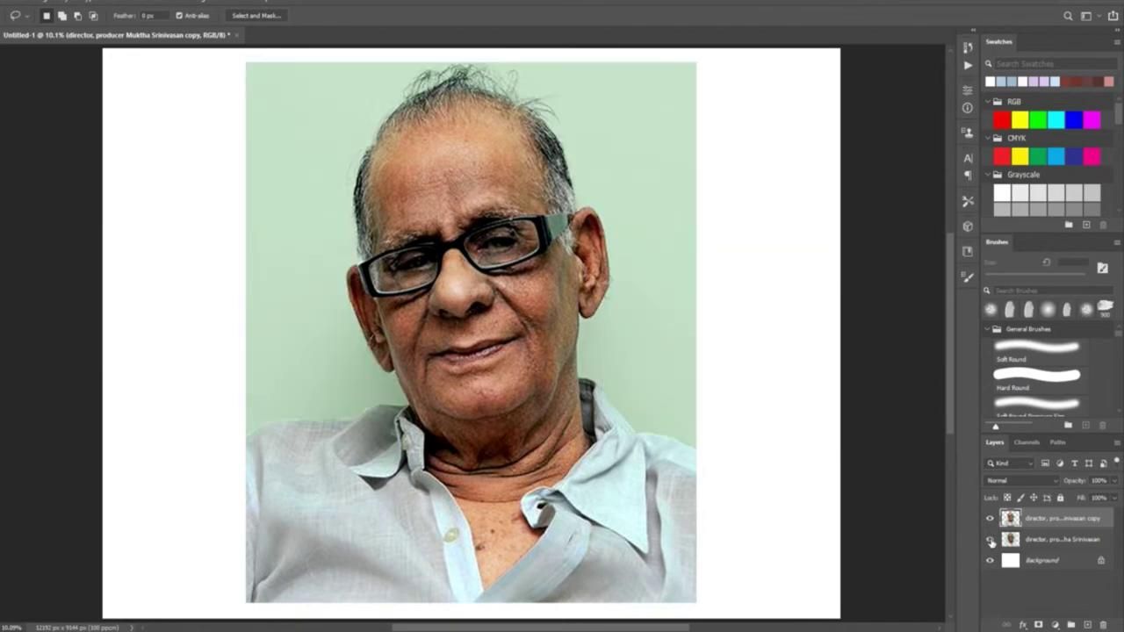
Apply Unsharp Mask with amount 71 to the portrait and duplicate the layer with Ctrl+J
scroll(367, 410, "up", 3)
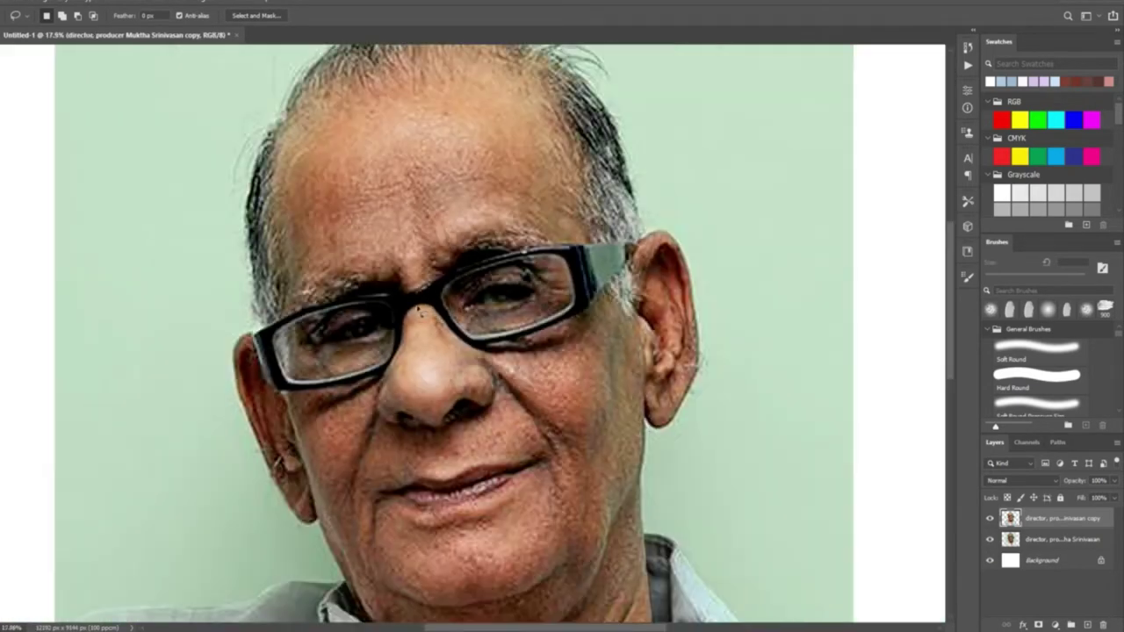
scroll(368, 409, "down", 3)
left_click(149, 1)
left_click(316, 288)
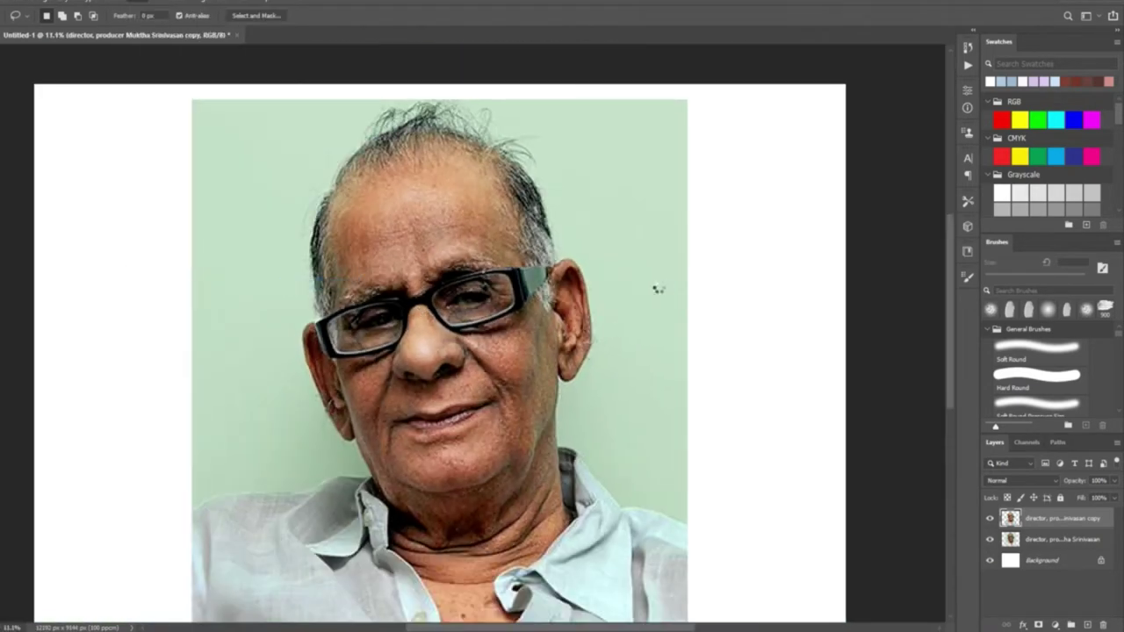
left_click_drag(822, 322, 803, 321)
key("Return")
key("l")
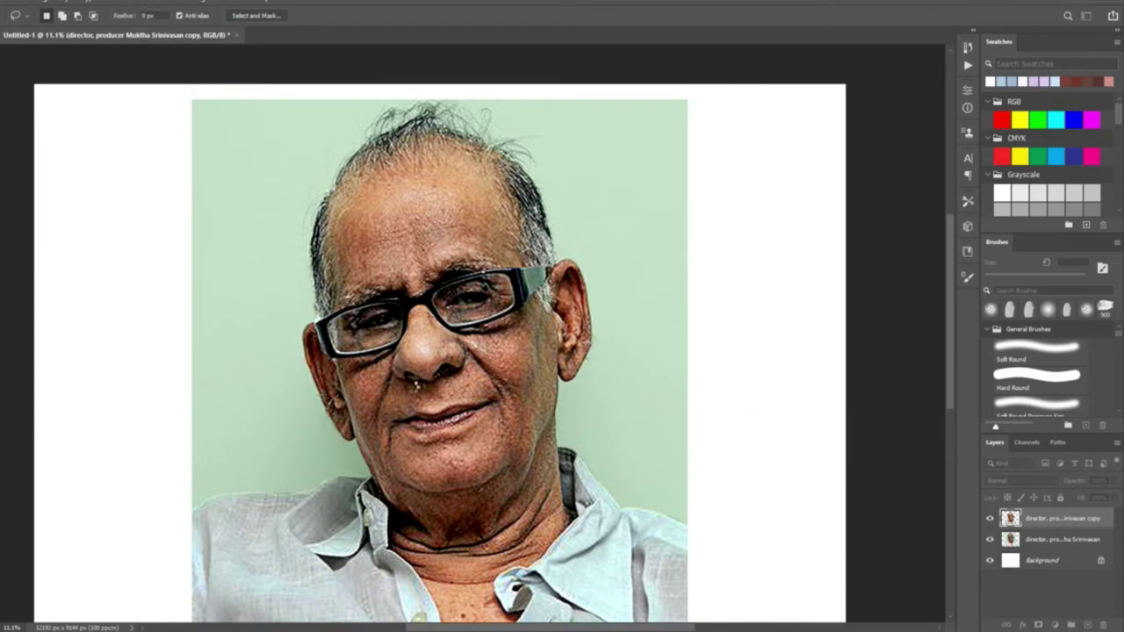
key("ctrl+j")
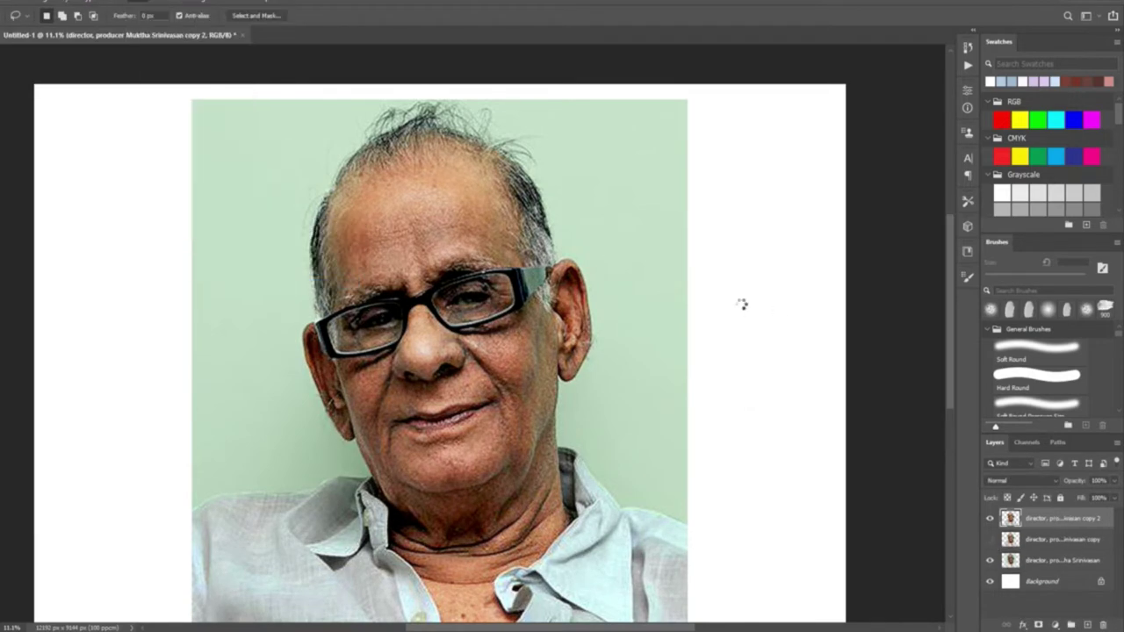
With the Smudge tool, smear the upper eyelid and the lower part of the right lens
scroll(375, 323, "up", 5)
scroll(376, 323, "up", 1)
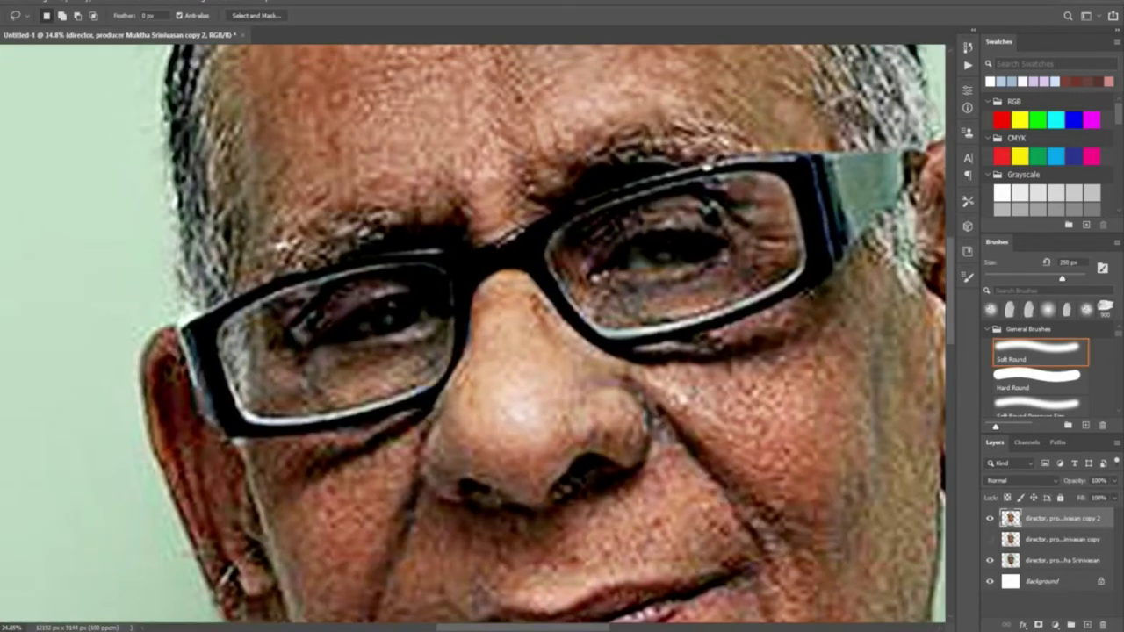
key("r")
key("F5")
key("F5")
key("bracketright")
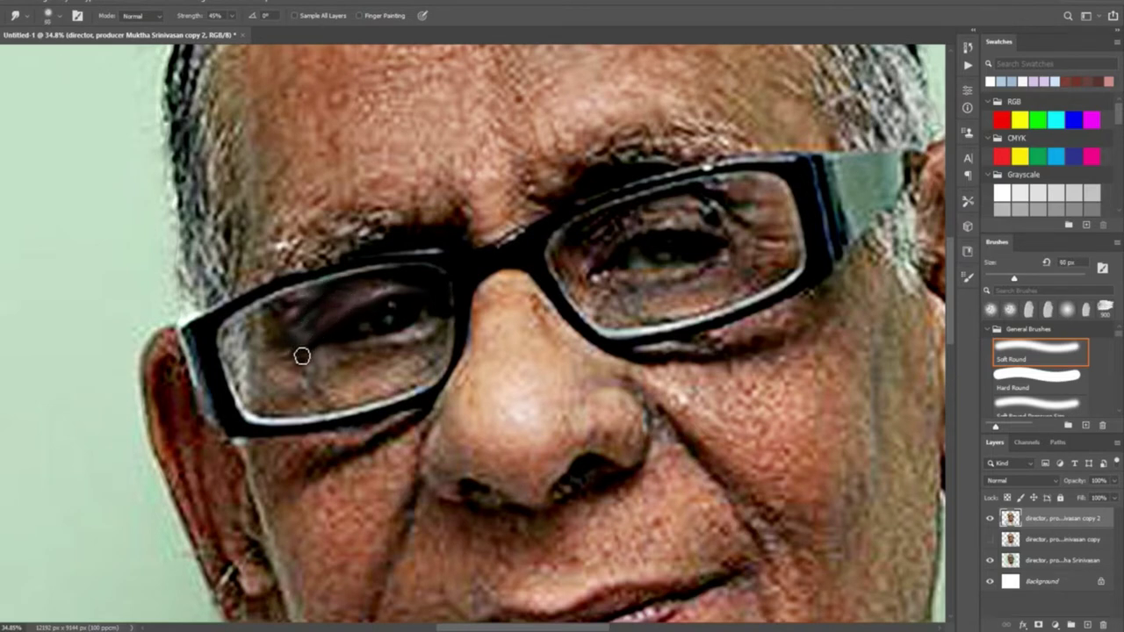
key("bracketleft")
scroll(416, 331, "up", 2)
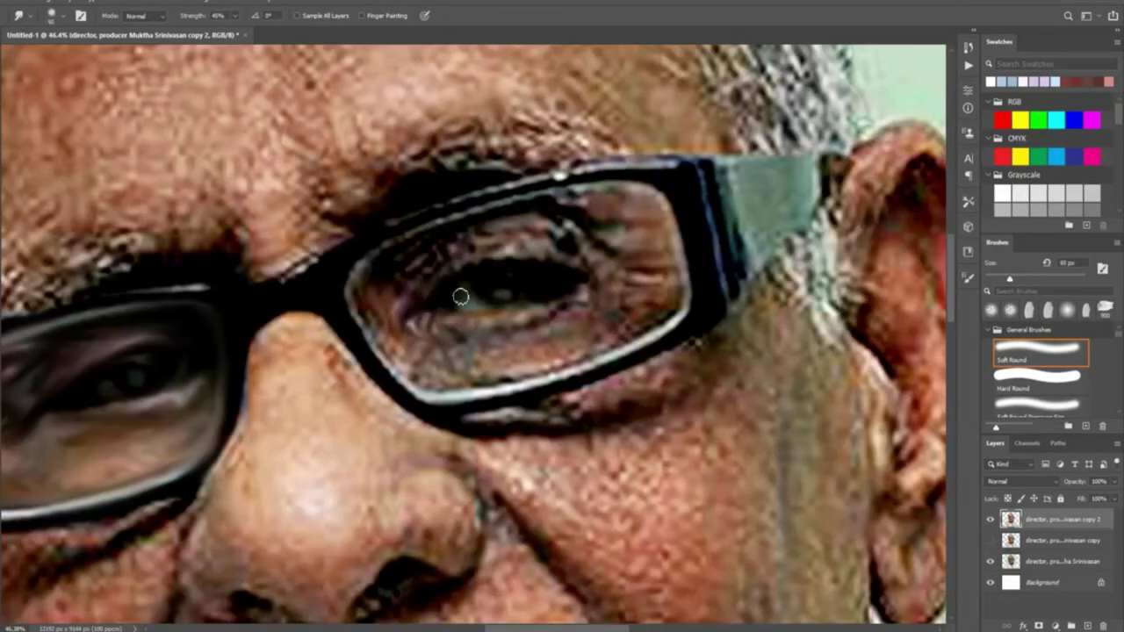
left_click_drag(485, 267, 548, 264)
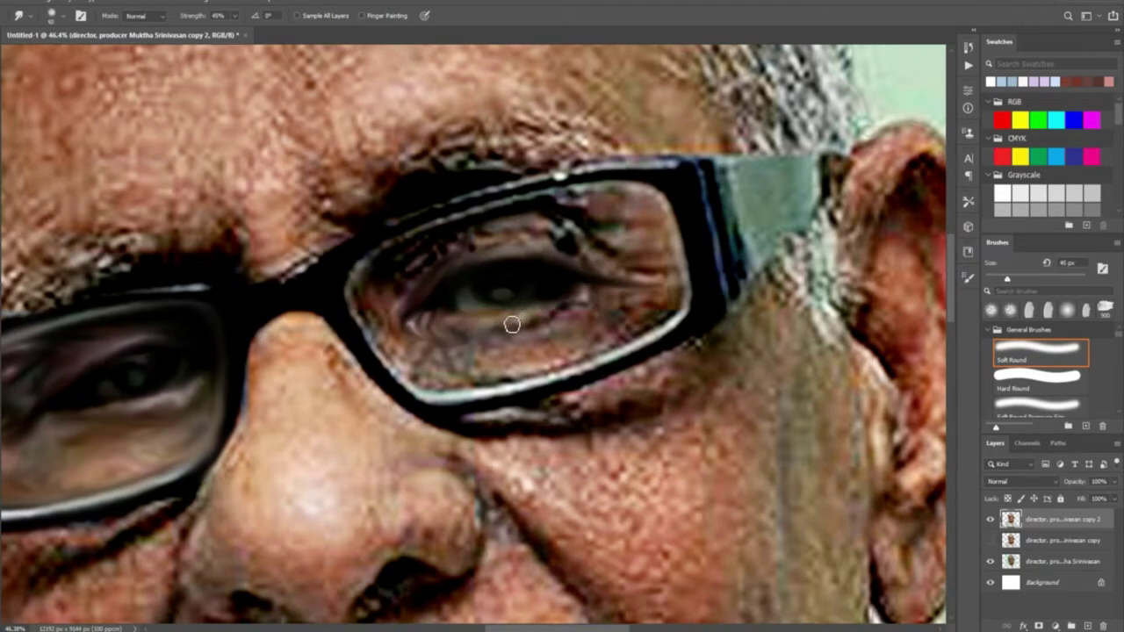
mouse_move(495, 339)
left_mouse_down()
mouse_move(482, 387)
mouse_move(444, 387)
mouse_move(615, 352)
mouse_move(613, 343)
left_mouse_up()
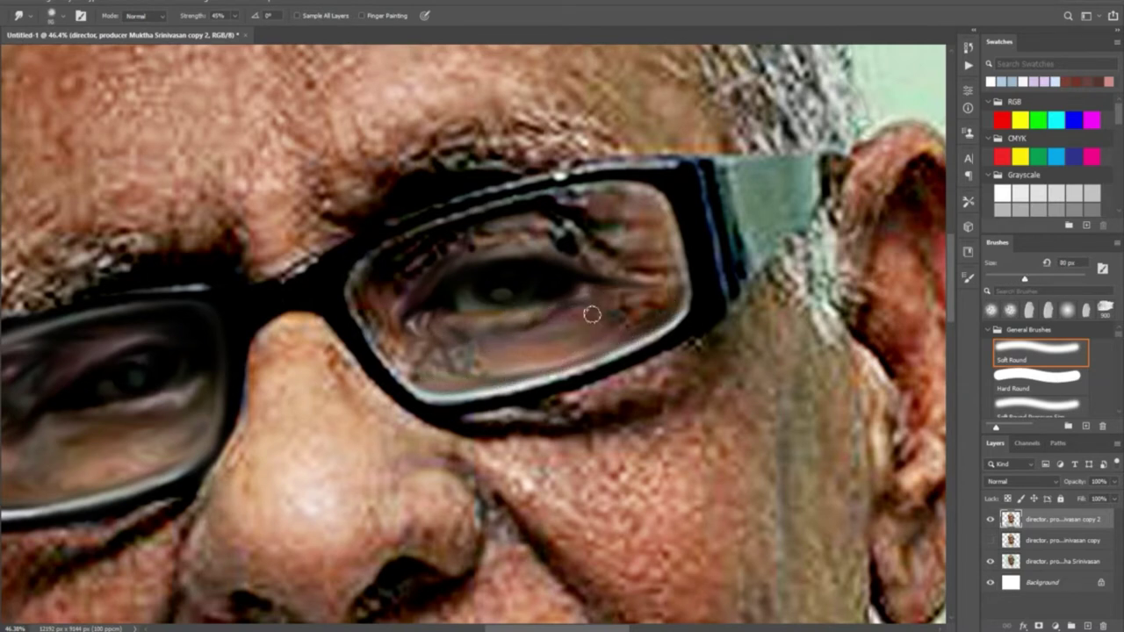
With a smaller brush, smooth the eyelid, upper lens rim, right frame edge and temple arm
key("bracketleft")
mouse_move(584, 254)
left_mouse_down()
mouse_move(534, 226)
mouse_move(596, 210)
mouse_move(648, 243)
left_mouse_up()
mouse_move(530, 197)
left_mouse_down()
mouse_move(631, 176)
mouse_move(468, 203)
mouse_move(395, 230)
mouse_move(583, 172)
left_mouse_up()
key("bracketleft")
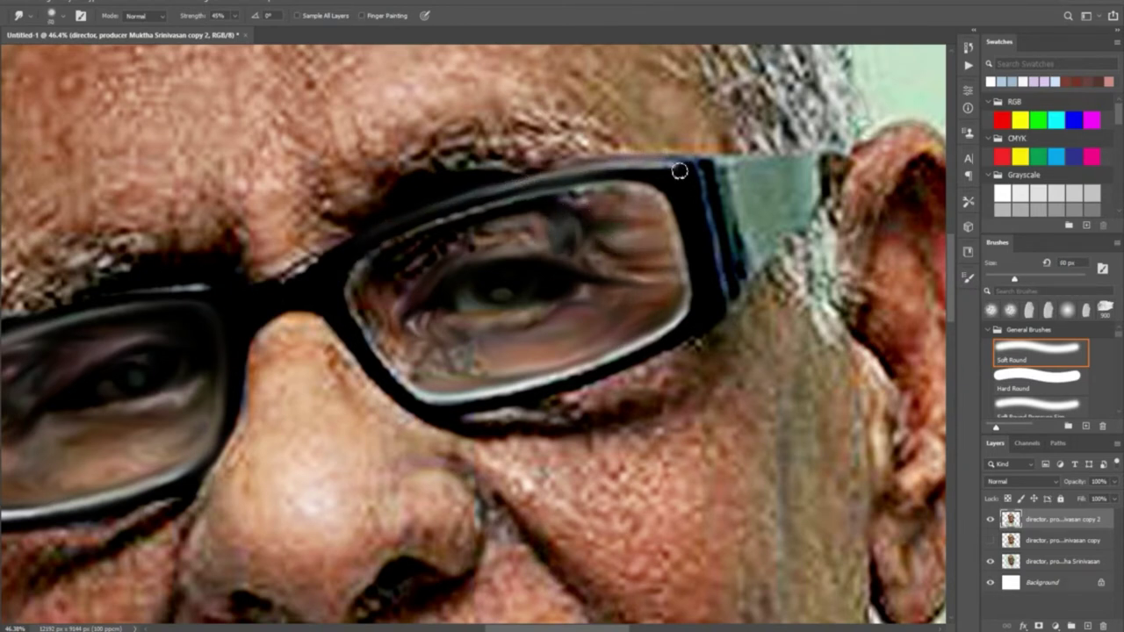
left_click_drag(708, 200, 722, 290)
mouse_move(704, 165)
left_mouse_down()
mouse_move(743, 251)
mouse_move(818, 159)
left_mouse_up()
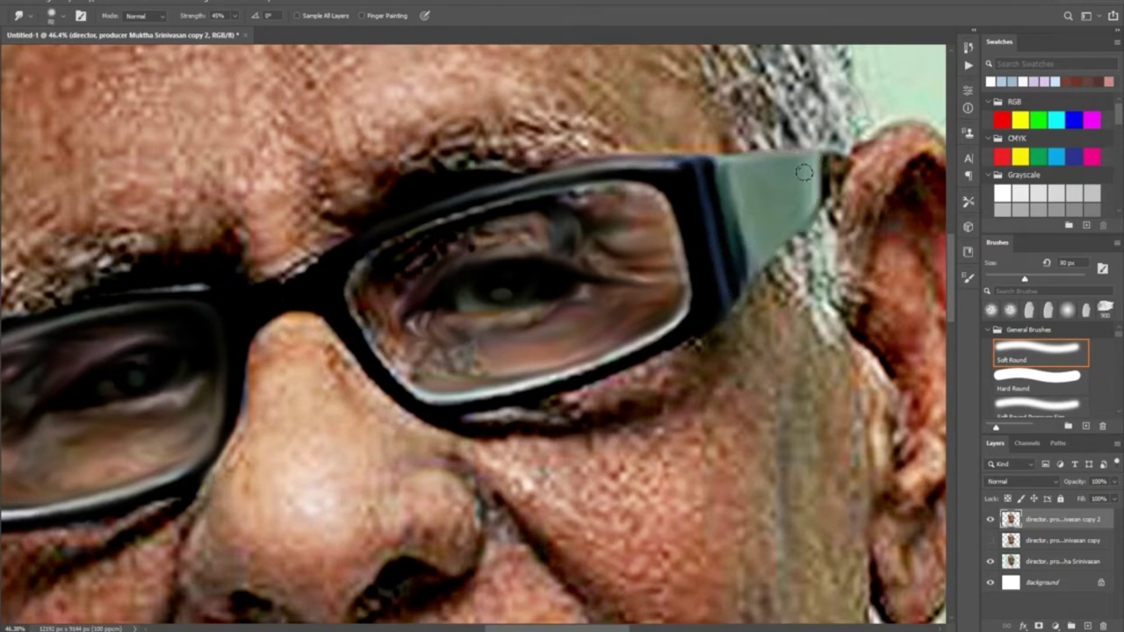
Smooth the skin between the glasses frame and the eyebrow with a larger brush
key("bracketright")
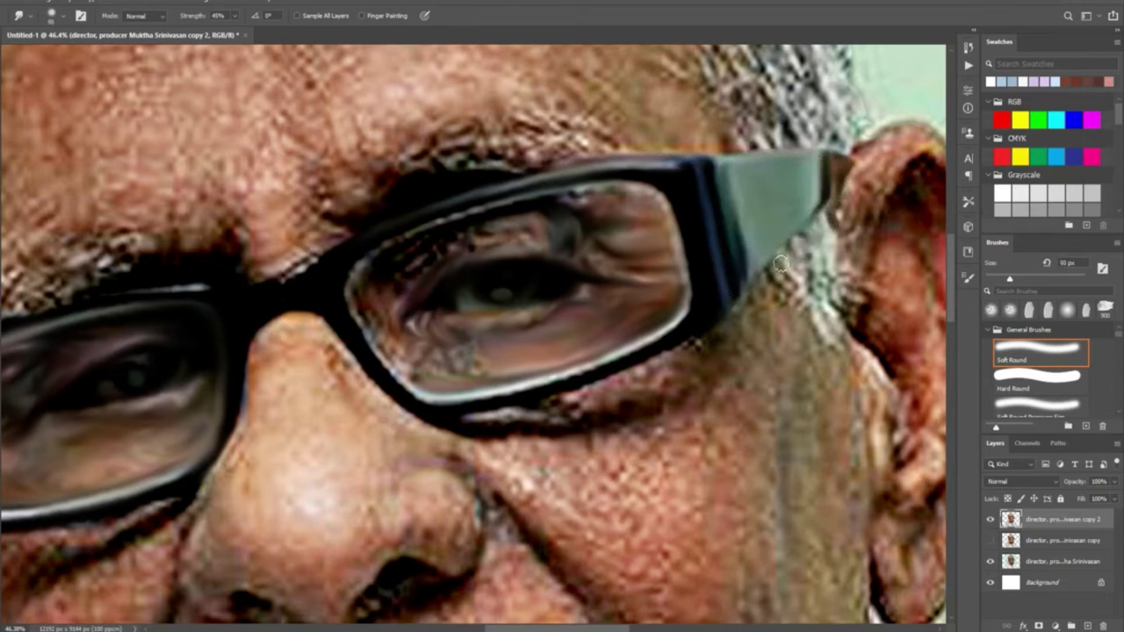
key("bracketright")
mouse_move(279, 289)
left_mouse_down()
mouse_move(234, 275)
mouse_move(337, 234)
mouse_move(303, 215)
mouse_move(321, 197)
mouse_move(359, 210)
mouse_move(362, 146)
mouse_move(444, 169)
mouse_move(401, 133)
mouse_move(464, 164)
mouse_move(500, 141)
mouse_move(535, 145)
mouse_move(562, 132)
mouse_move(559, 163)
mouse_move(602, 136)
mouse_move(557, 94)
mouse_move(634, 133)
mouse_move(732, 139)
mouse_move(742, 99)
mouse_move(575, 78)
mouse_move(473, 97)
mouse_move(410, 78)
mouse_move(333, 111)
mouse_move(302, 181)
mouse_move(228, 234)
mouse_move(208, 215)
mouse_move(176, 254)
mouse_move(207, 185)
left_mouse_up()
key("bracketright")
key("bracketright")
key("bracketright")
key("bracketright")
key("bracketleft")
key("bracketleft")
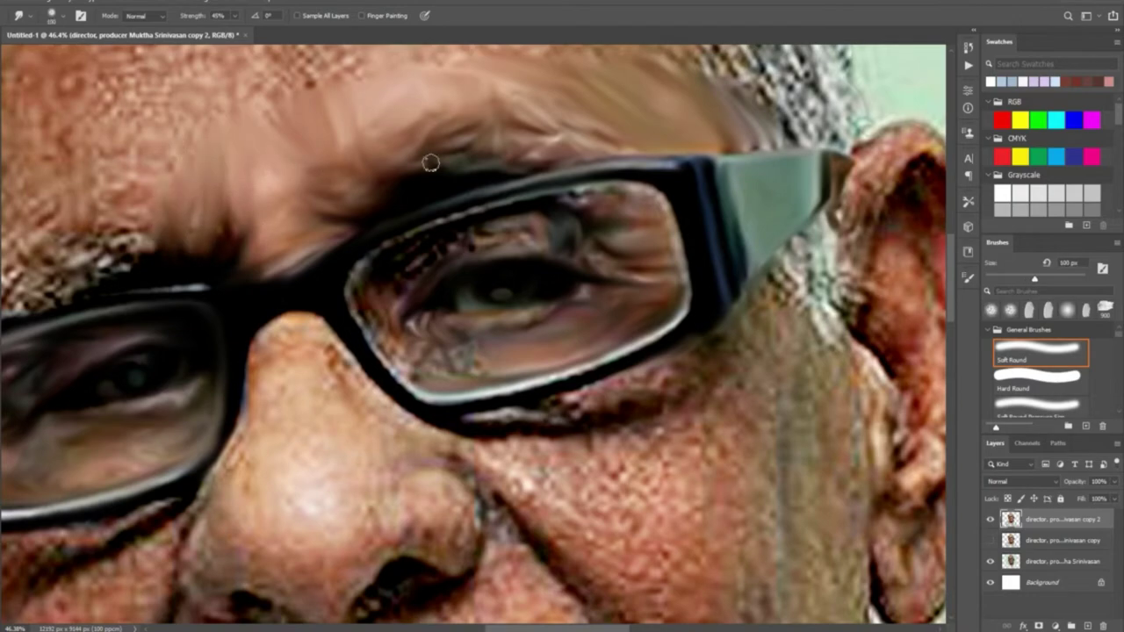
Smudge the lower part of the right lens and the eyelid wrinkles inside it
scroll(429, 164, "down", 5)
key("bracketleft")
key("bracketleft")
scroll(614, 304, "up", 4)
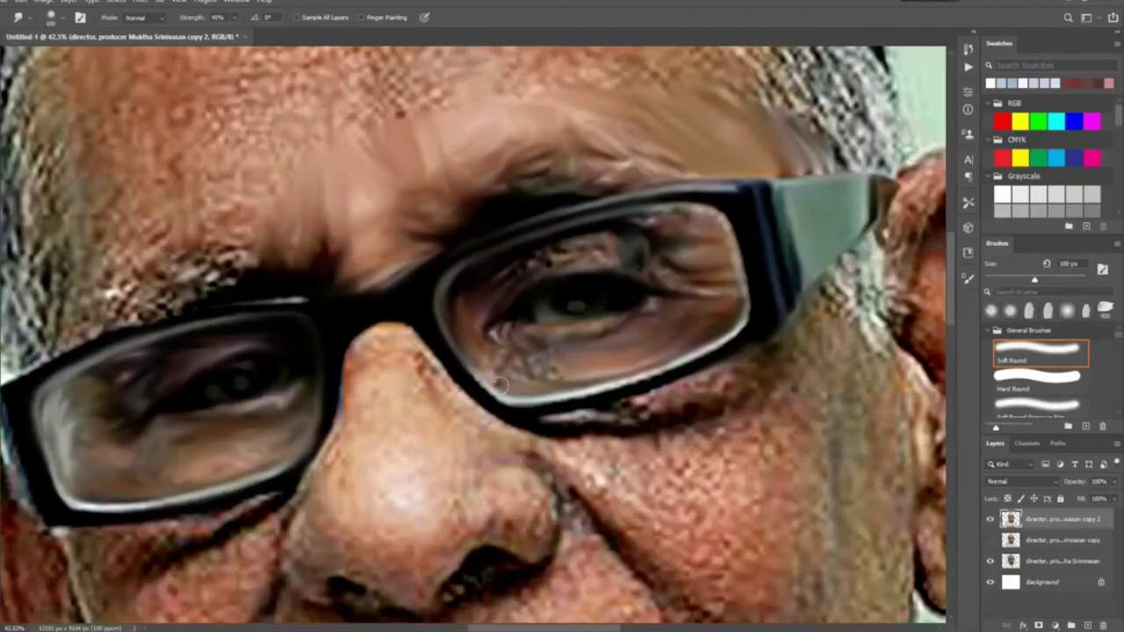
mouse_move(447, 353)
left_mouse_down()
mouse_move(489, 393)
mouse_move(506, 371)
left_mouse_up()
left_click_drag(524, 276, 615, 237)
Smooth the nose edge, lower left lens rim, right side of the nose, and the nose ridge
key("bracketright")
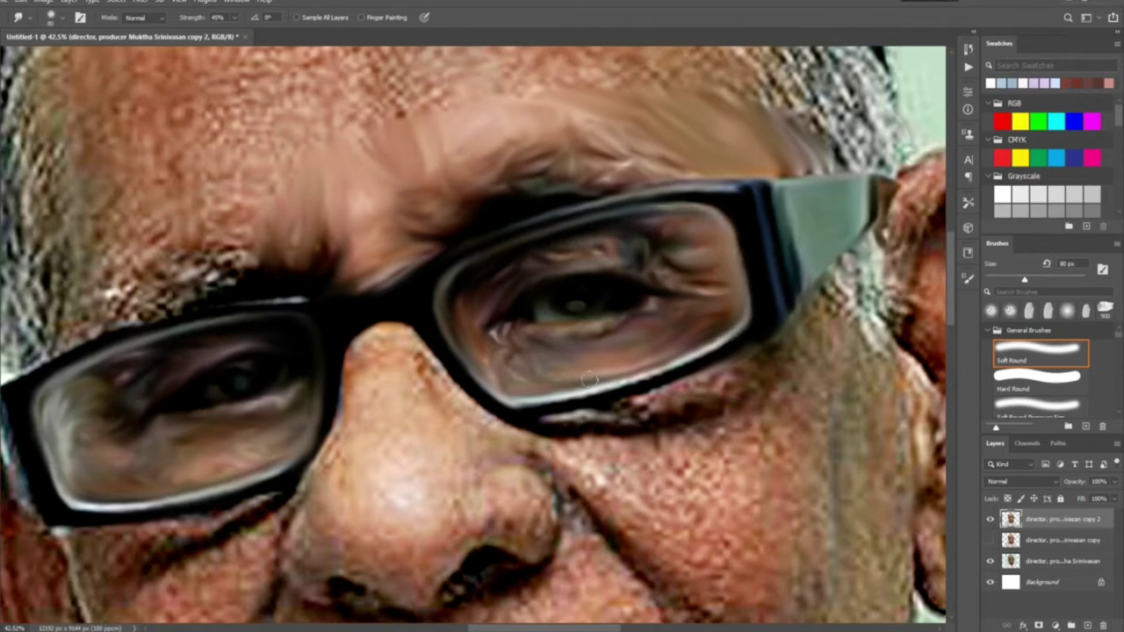
scroll(537, 378, "down", 5)
scroll(431, 229, "up", 5)
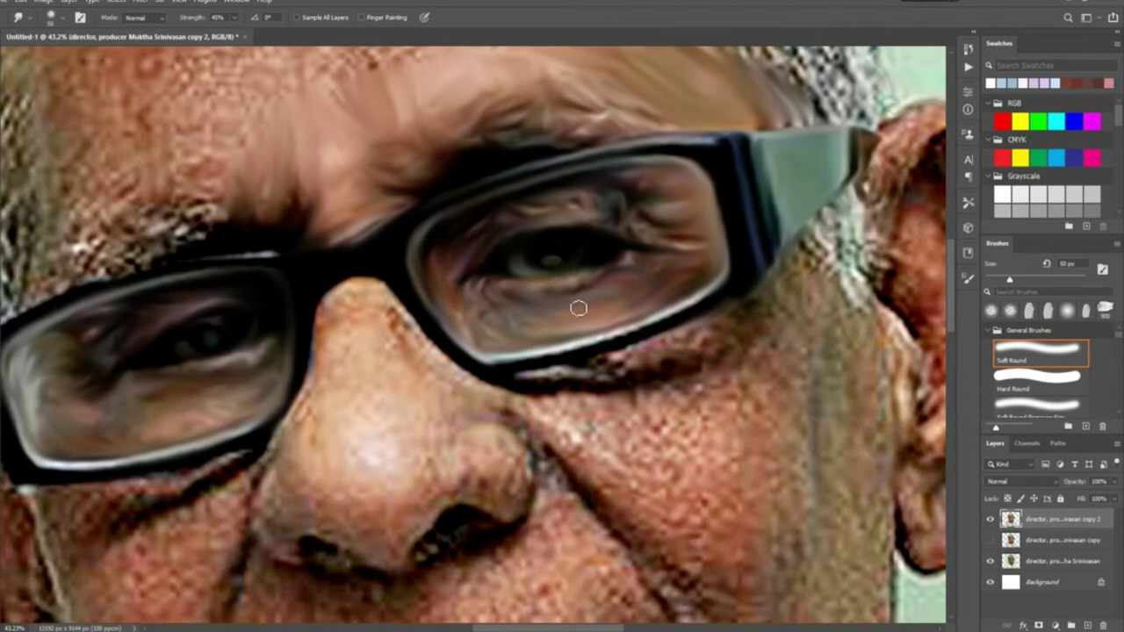
key("bracketright")
mouse_move(325, 298)
left_mouse_down()
mouse_move(279, 443)
mouse_move(219, 478)
mouse_move(64, 498)
mouse_move(59, 533)
mouse_move(213, 474)
mouse_move(255, 494)
mouse_move(270, 554)
left_mouse_up()
key("bracketleft")
key("bracketleft")
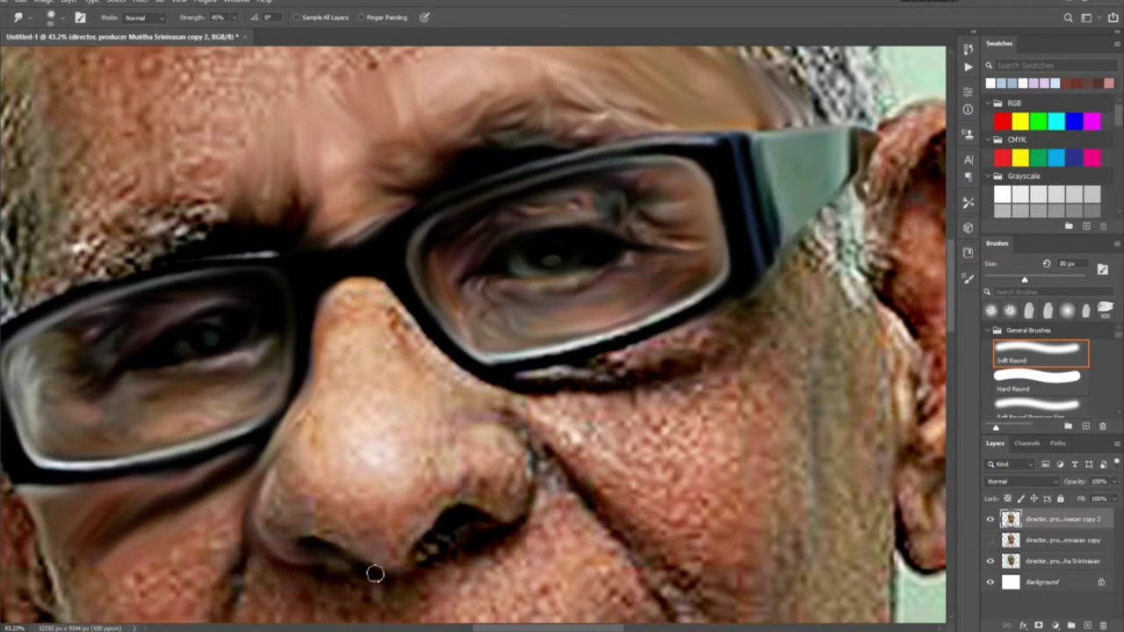
key("bracketright")
key("bracketright")
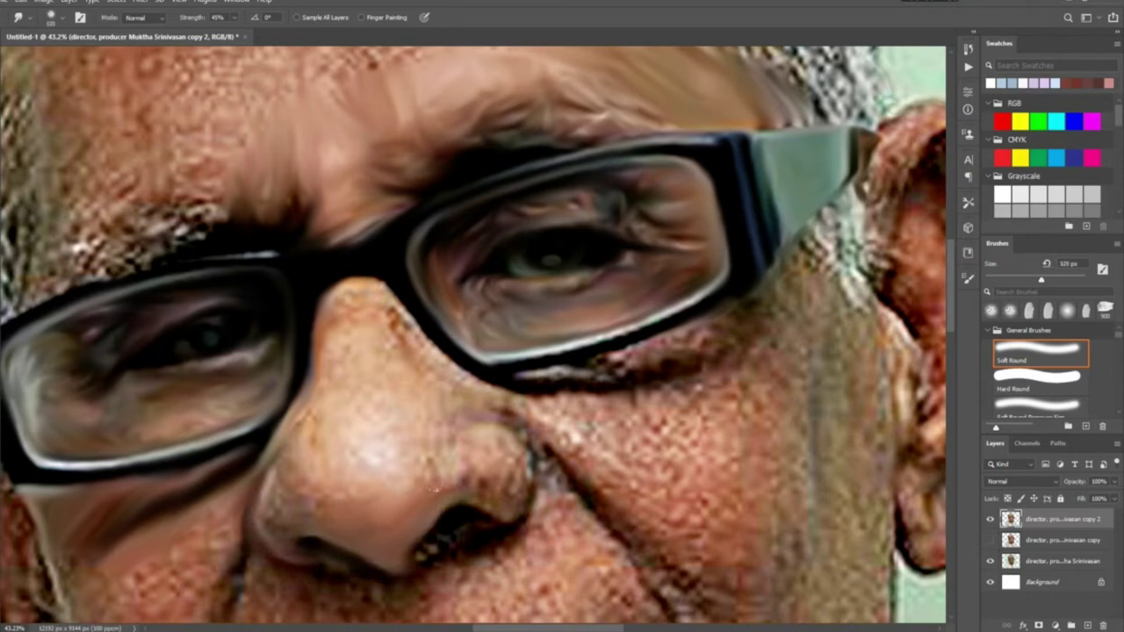
left_click_drag(373, 501, 420, 404)
mouse_move(317, 405)
left_mouse_down()
mouse_move(356, 306)
mouse_move(406, 325)
mouse_move(377, 343)
mouse_move(423, 379)
mouse_move(424, 341)
mouse_move(464, 423)
mouse_move(530, 487)
mouse_move(520, 466)
mouse_move(482, 461)
mouse_move(505, 507)
mouse_move(433, 511)
mouse_move(434, 552)
left_mouse_up()
Smooth the crease beside the right nostril, then bring the lips into view
key("bracketleft")
key("bracketleft")
key("bracketleft")
key("bracketleft")
key("bracketleft")
key("bracketleft")
key("bracketleft")
key("bracketleft")
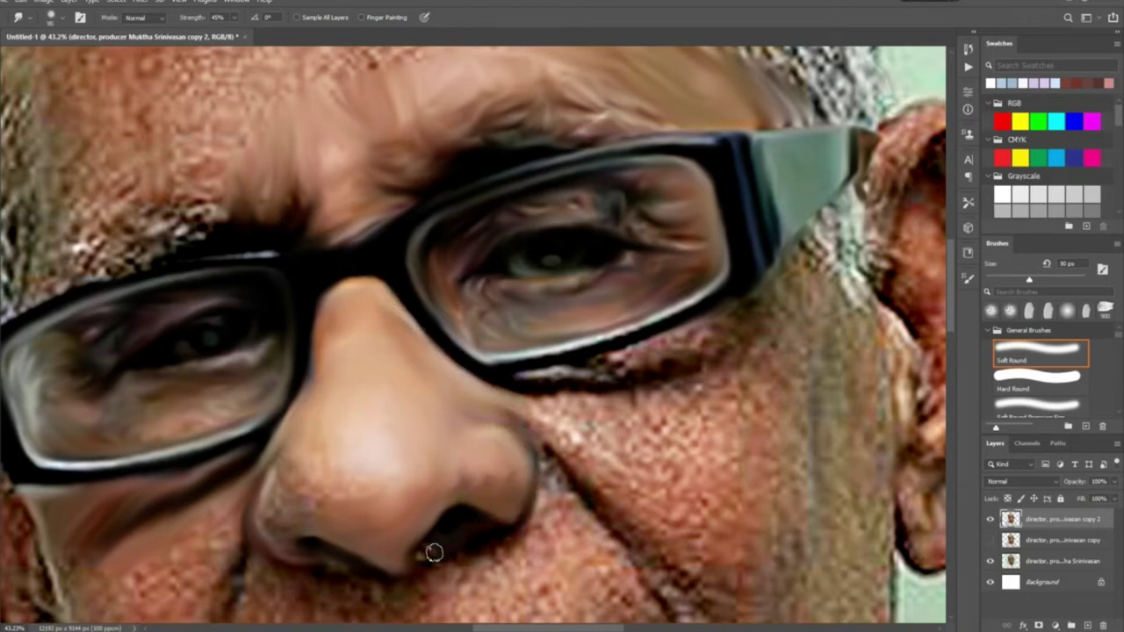
mouse_move(500, 536)
left_mouse_down()
mouse_move(557, 441)
mouse_move(590, 476)
mouse_move(536, 532)
left_mouse_up()
key("bracketright")
key("bracketright")
key("bracketright")
key("bracketright")
key("bracketright")
key("bracketright")
key("bracketright")
key("bracketright")
key("bracketright")
mouse_move(317, 512)
left_mouse_down()
mouse_move(515, 469)
mouse_move(492, 479)
left_mouse_up()
key("bracketright")
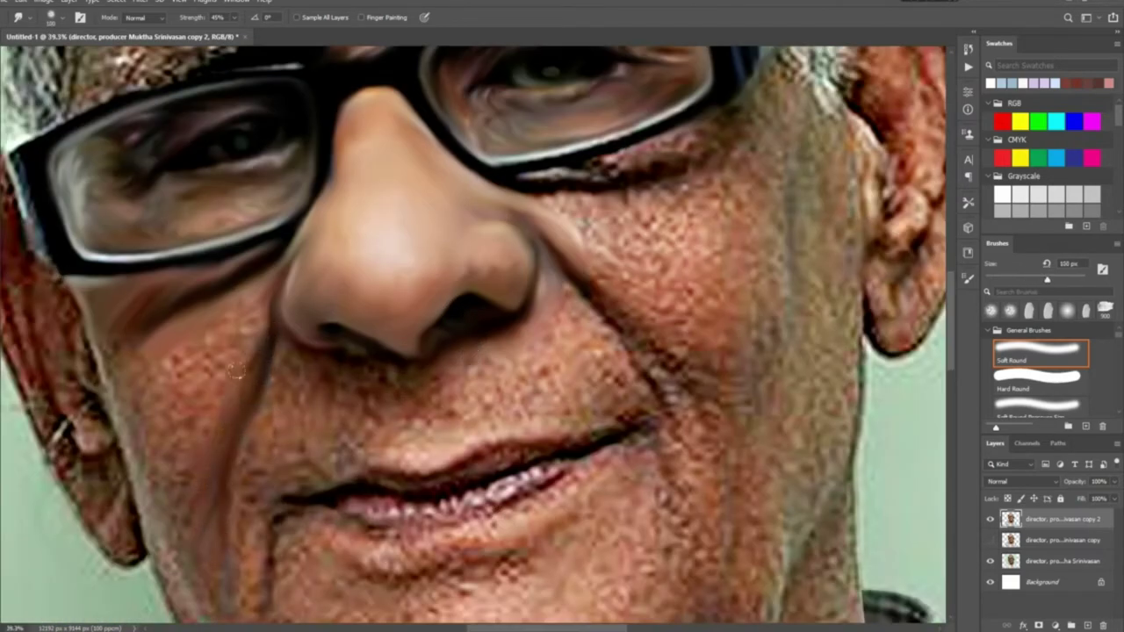
Smudge the left cheek, upper lip, teeth and lower lip, and skin below the lip
mouse_move(226, 344)
left_mouse_down()
mouse_move(102, 328)
mouse_move(157, 567)
mouse_move(172, 413)
mouse_move(112, 329)
left_mouse_up()
key("bracketright")
left_click_drag(424, 493, 456, 467)
mouse_move(517, 433)
left_mouse_down()
mouse_move(590, 437)
mouse_move(393, 518)
mouse_move(348, 511)
mouse_move(399, 503)
mouse_move(424, 514)
mouse_move(390, 501)
mouse_move(446, 523)
mouse_move(487, 504)
mouse_move(419, 534)
mouse_move(539, 496)
mouse_move(579, 464)
left_mouse_up()
left_click_drag(358, 529, 394, 560)
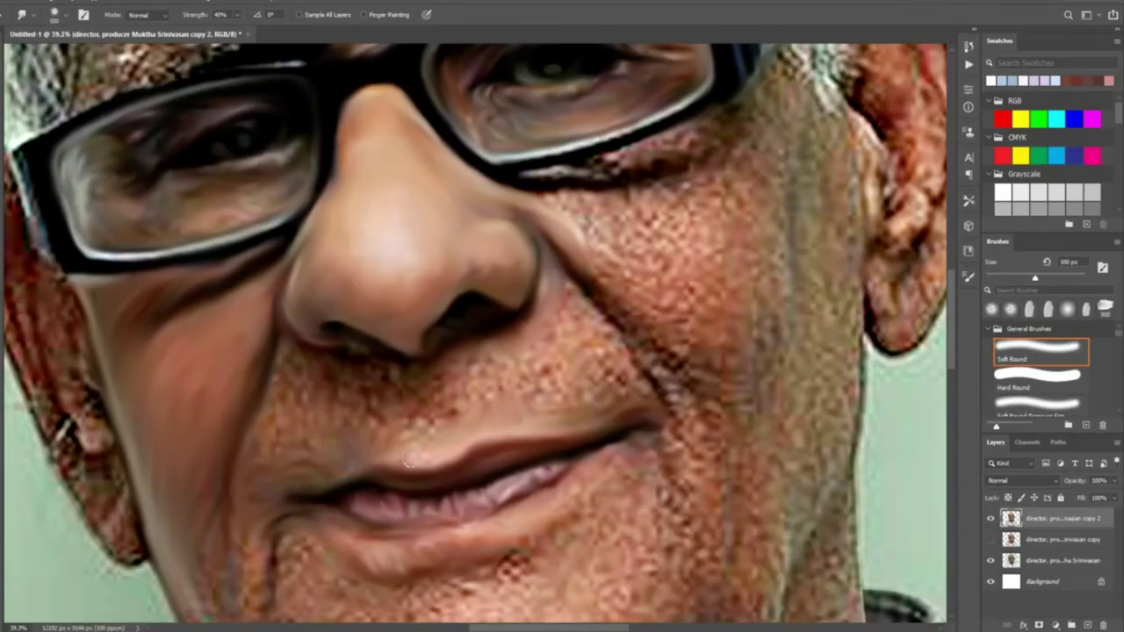
Smooth the freckled skin under the nose and across the cheek toward the face edge
key("]")
mouse_move(306, 396)
left_mouse_down()
mouse_move(367, 384)
mouse_move(417, 402)
left_mouse_up()
mouse_move(486, 387)
left_mouse_down()
mouse_move(498, 350)
mouse_move(506, 385)
mouse_move(535, 397)
mouse_move(569, 374)
mouse_move(629, 392)
mouse_move(615, 336)
mouse_move(659, 365)
mouse_move(686, 417)
left_mouse_up()
key("bracketleft")
key("bracketleft")
key("bracketright")
key("bracketright")
mouse_move(603, 278)
left_mouse_down()
mouse_move(742, 397)
mouse_move(806, 402)
mouse_move(859, 351)
mouse_move(821, 422)
mouse_move(757, 325)
mouse_move(620, 265)
mouse_move(535, 171)
mouse_move(678, 164)
mouse_move(744, 118)
mouse_move(770, 275)
mouse_move(668, 215)
mouse_move(683, 254)
left_mouse_up()
key("bracketright")
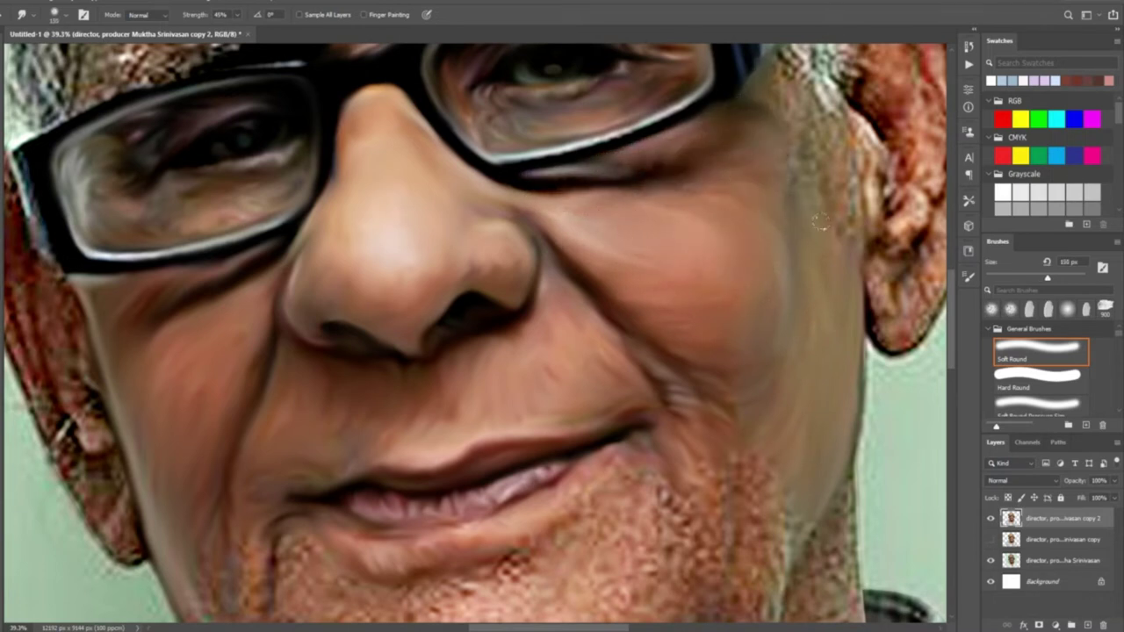
scroll(658, 424, "down", 5)
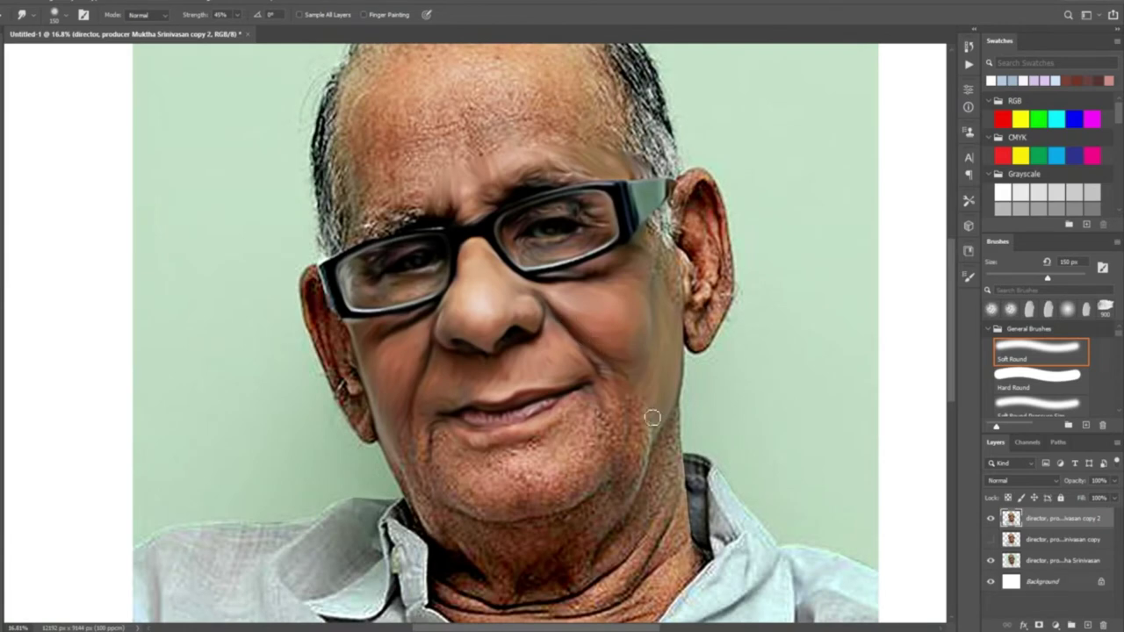
Smudge the neck and jaw shadow and the neck shadow along the collar
scroll(653, 418, "up", 4)
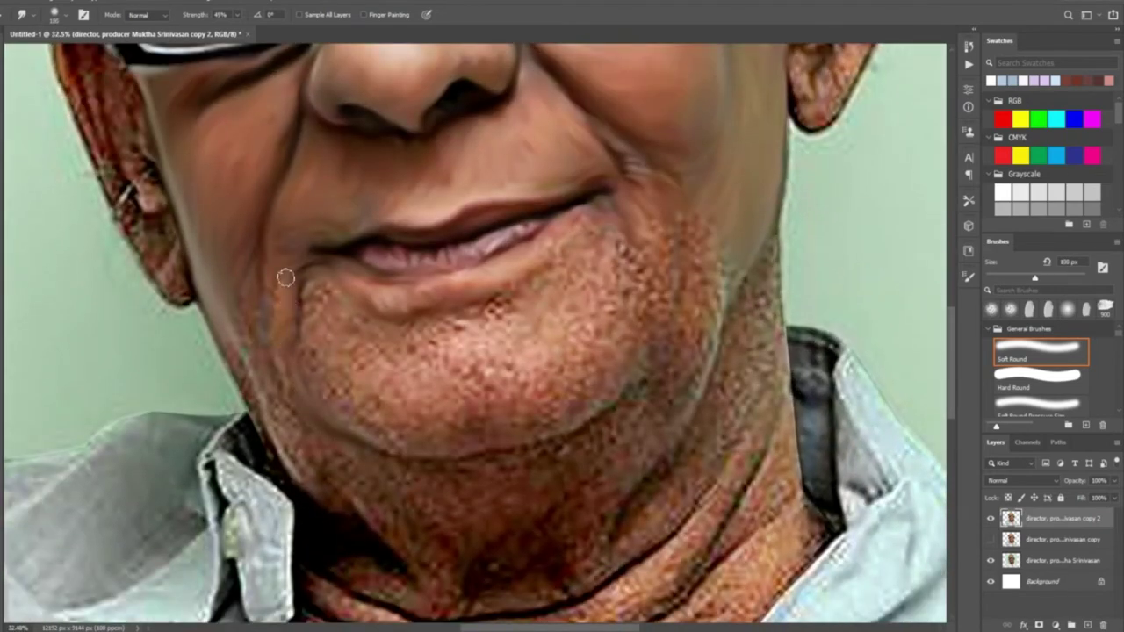
left_click_drag(255, 395, 281, 479)
key("bracketleft")
key("bracketleft")
key("bracketleft")
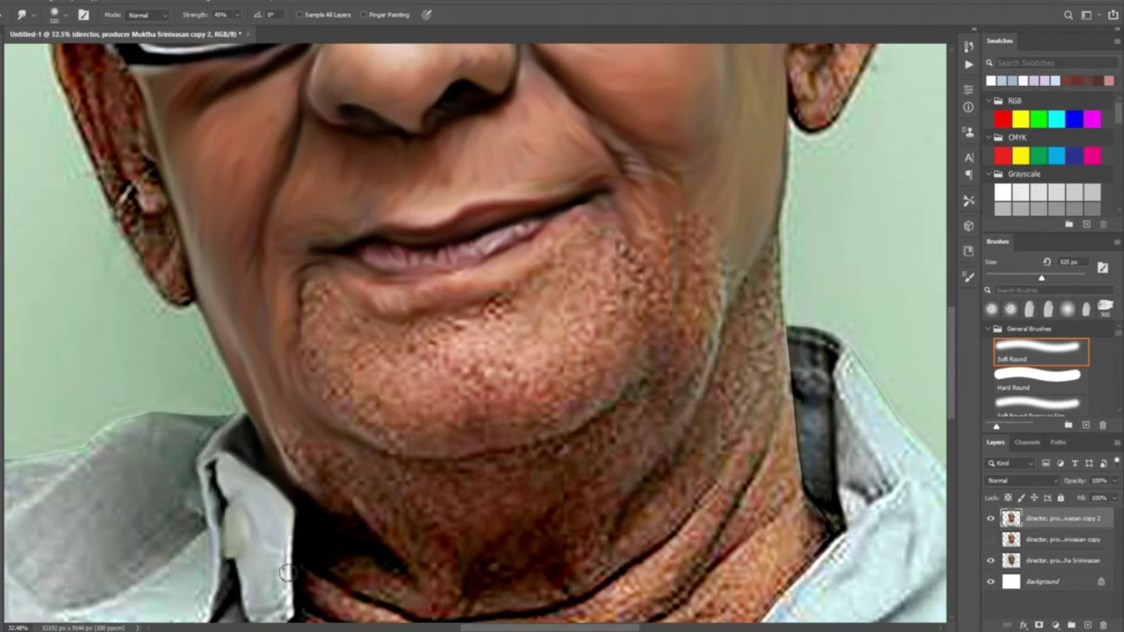
key("bracketright")
key("bracketright")
left_click_drag(275, 583, 270, 410)
mouse_move(300, 444)
left_mouse_down()
mouse_move(386, 540)
mouse_move(518, 518)
mouse_move(694, 441)
mouse_move(553, 474)
mouse_move(633, 430)
mouse_move(730, 404)
mouse_move(775, 338)
mouse_move(690, 369)
mouse_move(730, 307)
mouse_move(767, 280)
mouse_move(624, 351)
mouse_move(615, 399)
mouse_move(514, 431)
mouse_move(299, 430)
mouse_move(405, 492)
mouse_move(456, 501)
mouse_move(571, 478)
left_mouse_up()
key("bracketright")
key("bracketright")
Smear the dotted skin texture beside the cheek and along the jaw edge
key("bracketright")
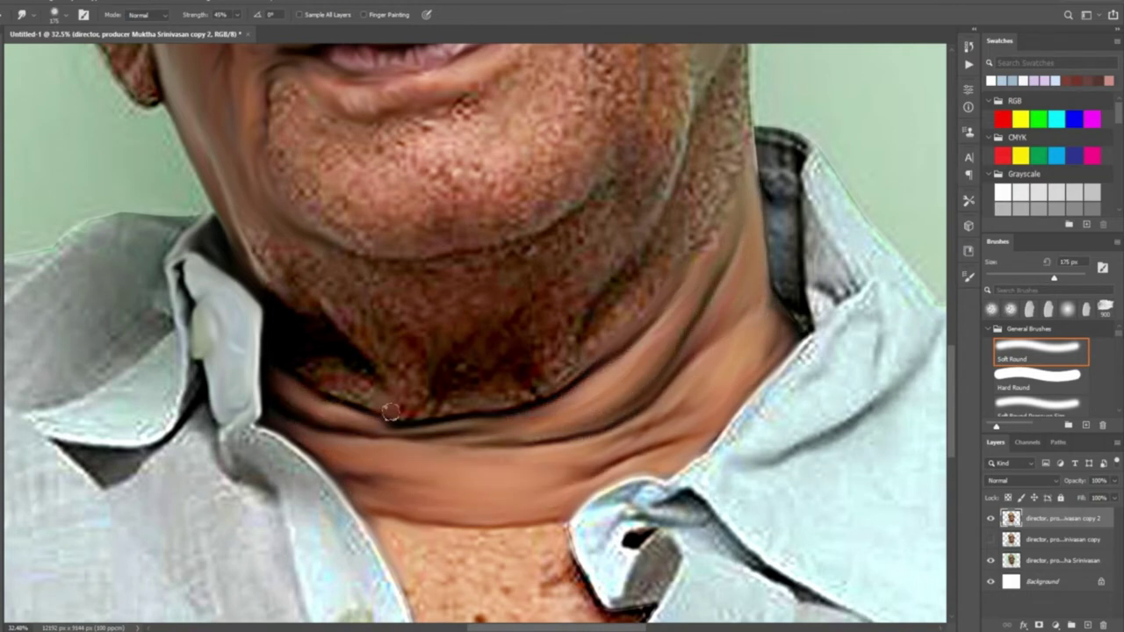
scroll(391, 413, "up", 5)
key("bracketleft")
key("bracketleft")
key("bracketleft")
mouse_move(474, 343)
left_mouse_down()
mouse_move(511, 317)
mouse_move(513, 367)
left_mouse_up()
key("bracketright")
mouse_move(584, 325)
left_mouse_down()
mouse_move(614, 338)
mouse_move(644, 376)
left_mouse_up()
Fit the portrait in view and, with a 175 px brush, smooth the jaw, neck and collarbone skin
key("ctrl+0")
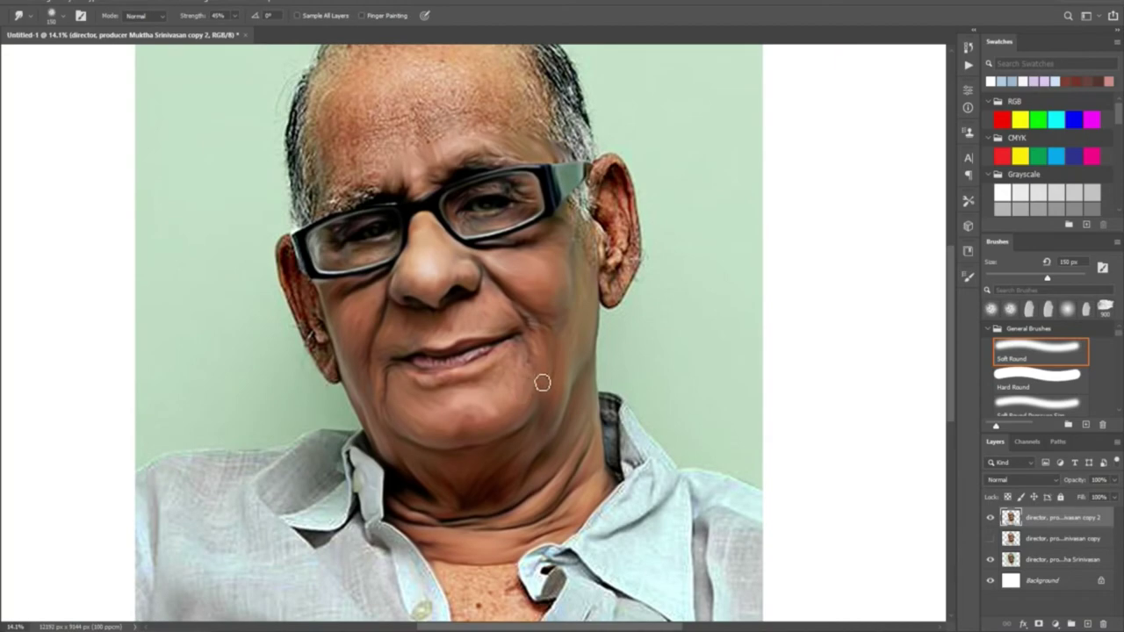
scroll(509, 210, "up", 5)
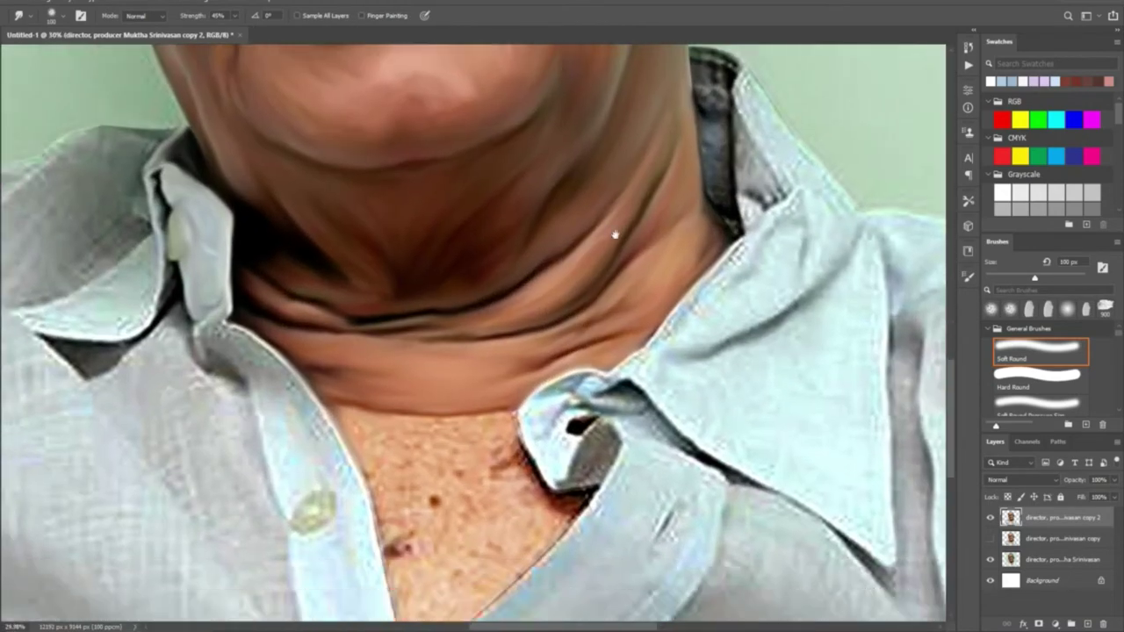
key("bracketright")
key("bracketright")
mouse_move(571, 405)
left_mouse_down()
mouse_move(641, 271)
mouse_move(341, 467)
mouse_move(375, 448)
mouse_move(296, 279)
mouse_move(401, 359)
mouse_move(499, 284)
mouse_move(391, 227)
mouse_move(490, 140)
mouse_move(383, 188)
mouse_move(506, 180)
mouse_move(562, 281)
left_mouse_up()
key("bracketright")
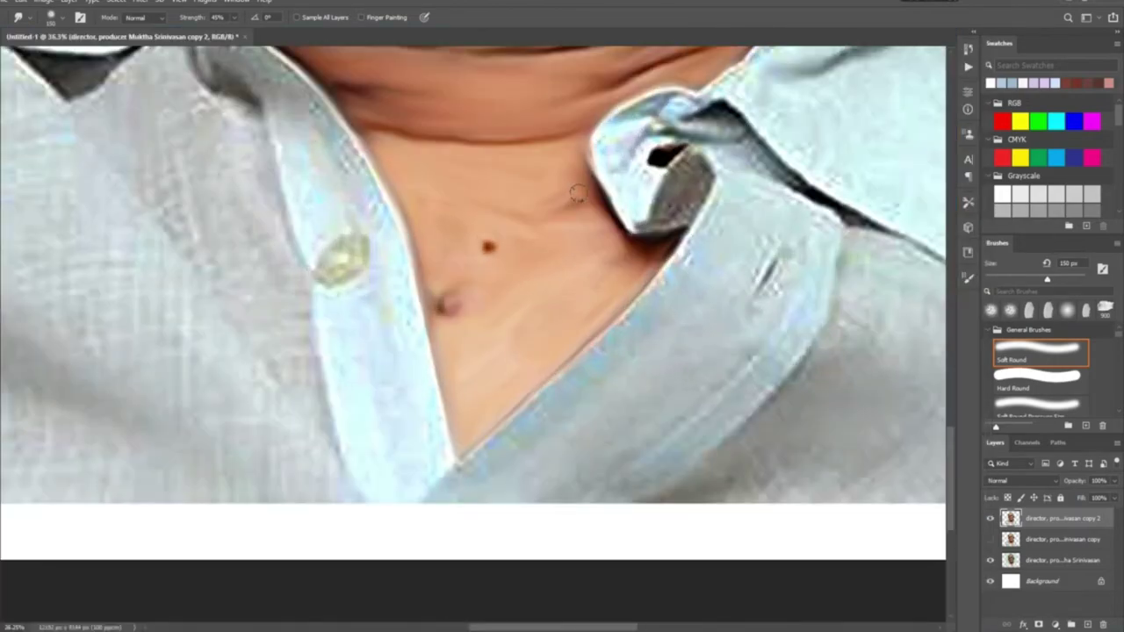
left_click_drag(459, 63, 478, 305)
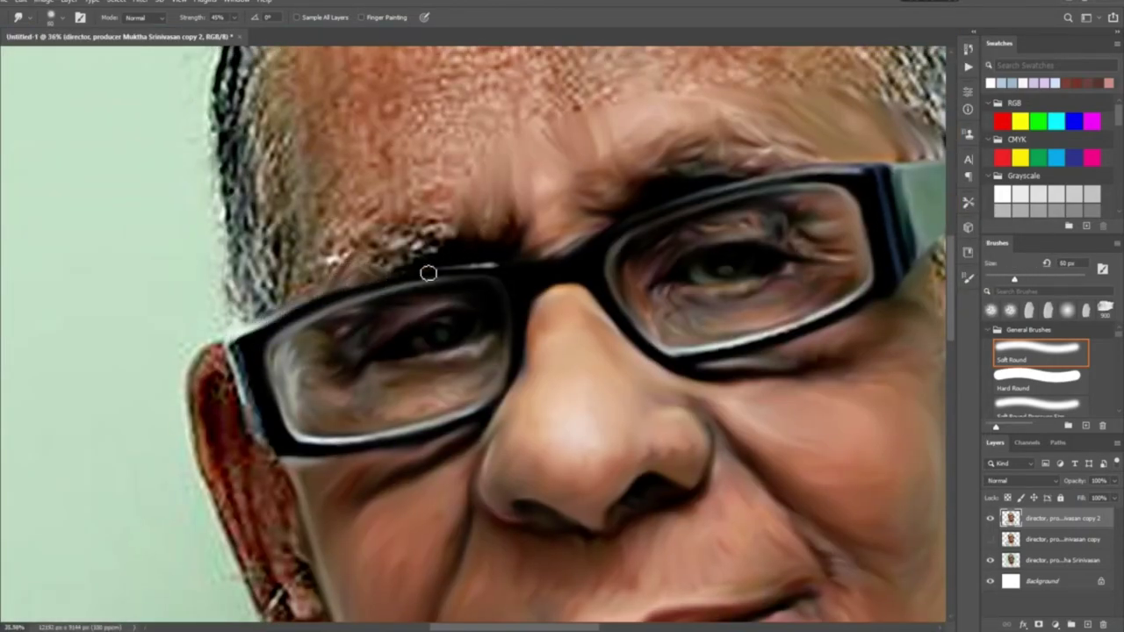
Smudge the eyebrow's white specks, the temple hair and the forehead texture above the left eyebrow
mouse_move(368, 256)
left_mouse_down()
mouse_move(426, 230)
mouse_move(456, 245)
left_mouse_up()
mouse_move(395, 224)
left_mouse_down()
mouse_move(338, 250)
mouse_move(291, 299)
left_mouse_up()
left_click_drag(369, 197, 330, 246)
left_click_drag(386, 145, 313, 109)
mouse_move(400, 172)
left_mouse_down()
mouse_move(442, 169)
mouse_move(424, 199)
left_mouse_up()
mouse_move(427, 118)
left_mouse_down()
mouse_move(470, 86)
mouse_move(485, 132)
mouse_move(551, 112)
left_mouse_up()
scroll(423, 288, "down", 3)
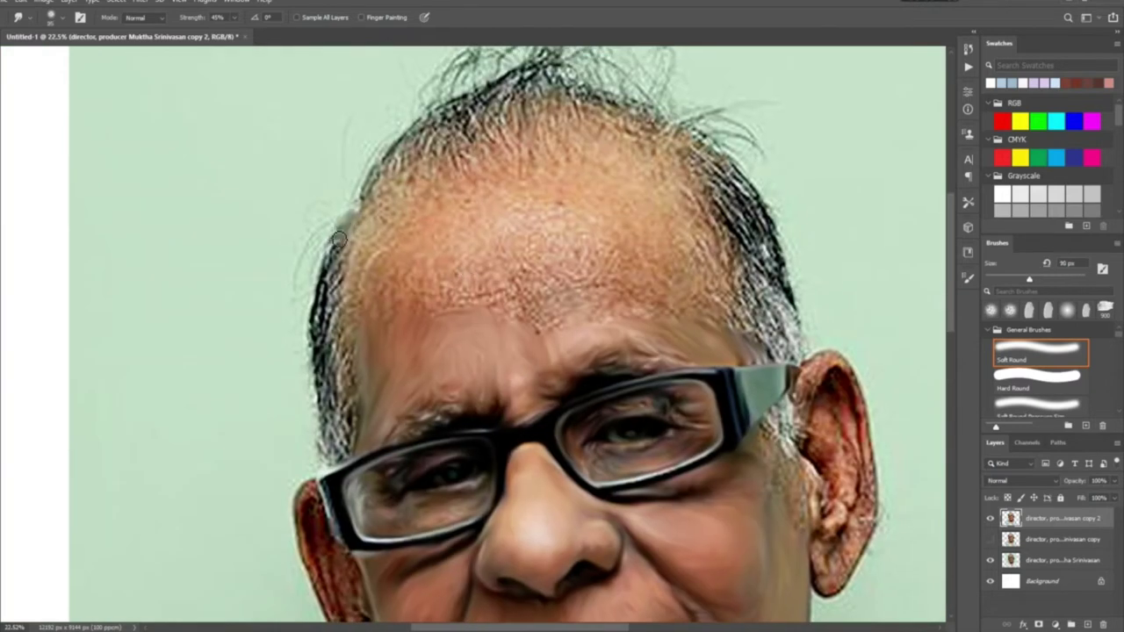
With 125–175 px brushes, soften the temple hair, smear the hairline upward and smooth the rough forehead
key("bracketright")
mouse_move(357, 233)
left_mouse_down()
mouse_move(341, 298)
mouse_move(355, 309)
left_mouse_up()
mouse_move(353, 426)
left_mouse_down()
mouse_move(323, 380)
mouse_move(339, 461)
left_mouse_up()
key("bracketright")
key("bracketright")
mouse_move(369, 196)
left_mouse_down()
mouse_move(401, 165)
mouse_move(399, 193)
mouse_move(434, 181)
mouse_move(475, 187)
mouse_move(514, 145)
mouse_move(565, 166)
mouse_move(584, 131)
mouse_move(531, 112)
mouse_move(416, 141)
mouse_move(437, 111)
mouse_move(466, 126)
mouse_move(539, 80)
mouse_move(576, 77)
mouse_move(637, 196)
mouse_move(625, 142)
mouse_move(664, 122)
mouse_move(646, 132)
mouse_move(680, 152)
mouse_move(736, 263)
mouse_move(711, 247)
mouse_move(727, 312)
mouse_move(798, 360)
mouse_move(780, 347)
mouse_move(746, 257)
mouse_move(784, 298)
mouse_move(746, 202)
left_mouse_up()
key("bracketleft")
key("bracketleft")
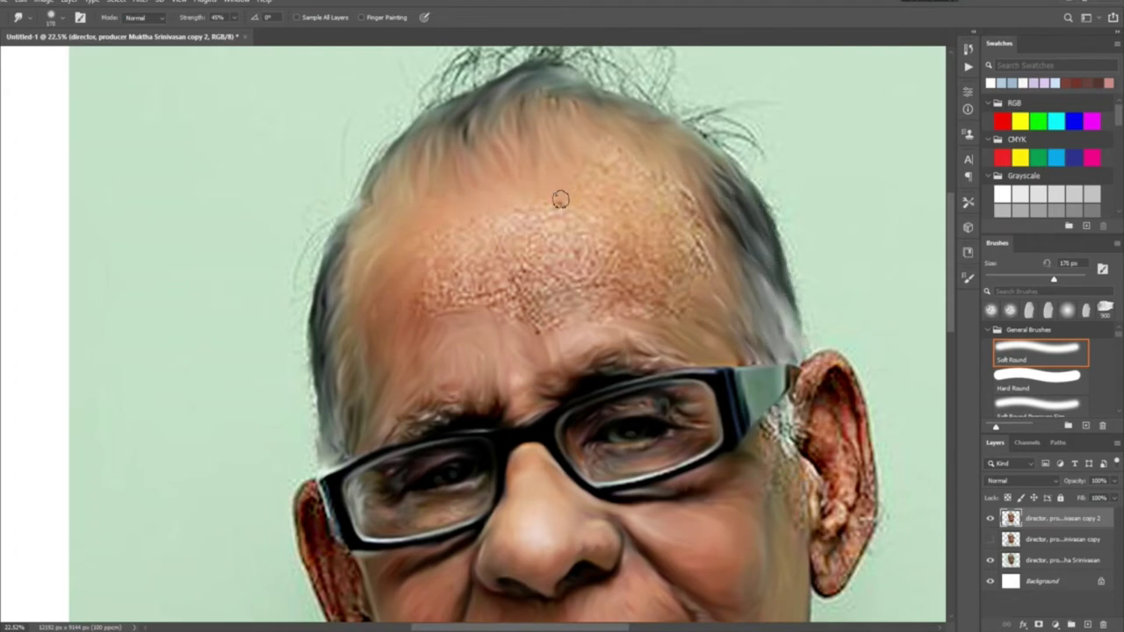
mouse_move(428, 273)
left_mouse_down()
mouse_move(465, 306)
mouse_move(473, 258)
mouse_move(559, 325)
mouse_move(501, 264)
mouse_move(559, 282)
mouse_move(593, 250)
left_mouse_up()
left_click_drag(692, 205, 618, 254)
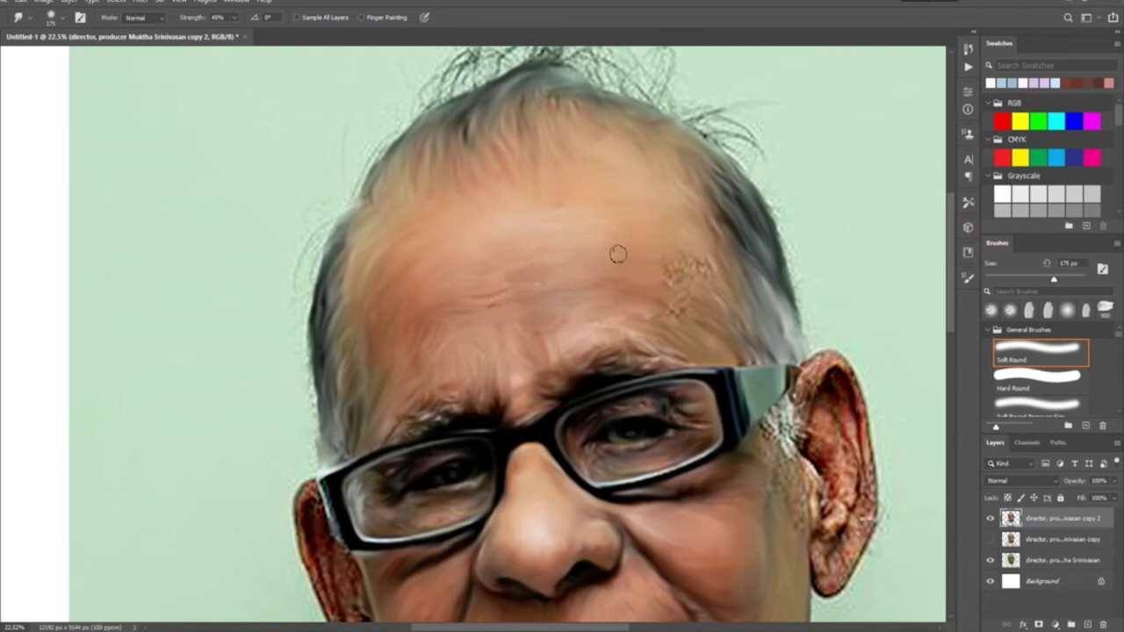
Fit the portrait in view and soften the edge of the left ear with a smaller brush
key("ctrl+0")
scroll(457, 386, "up", 5)
key("bracketleft")
key("bracketleft")
key("bracketleft")
key("bracketleft")
left_click_drag(356, 141, 422, 395)
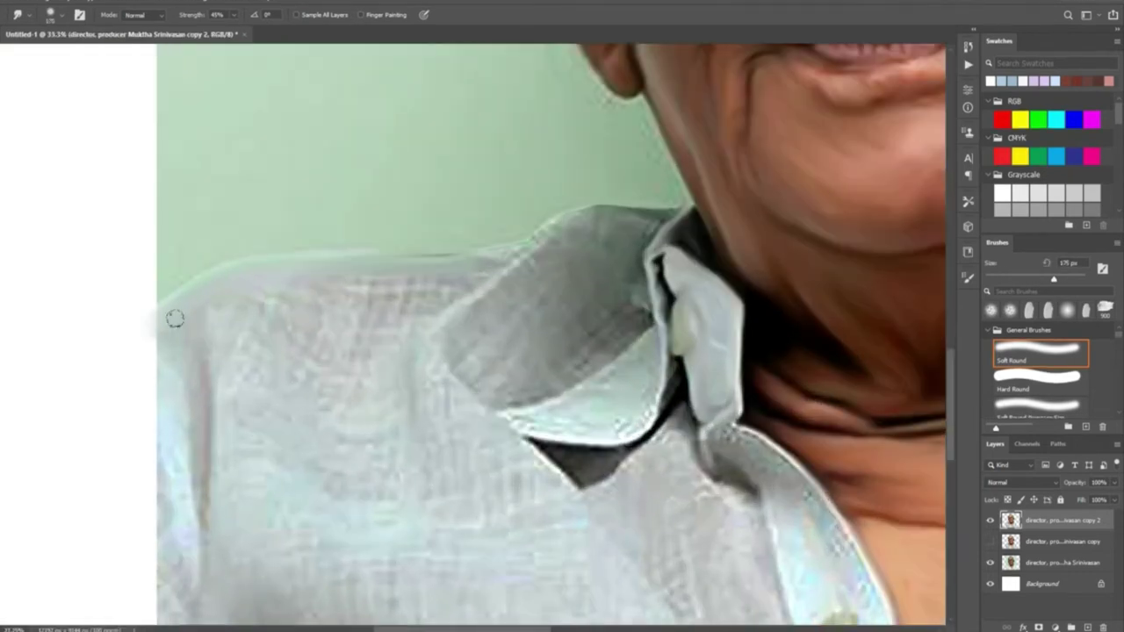
mouse_move(175, 319)
left_mouse_down()
mouse_move(158, 339)
mouse_move(161, 557)
mouse_move(206, 221)
mouse_move(325, 311)
mouse_move(274, 517)
left_mouse_up()
Blur the shirt's bottom edge, collar edge, lower-right edge and central fabric using 125–300 px brushes
scroll(161, 557, "down", 5)
key("bracketright")
mouse_move(185, 552)
left_mouse_down()
mouse_move(457, 551)
mouse_move(730, 532)
mouse_move(791, 554)
left_mouse_up()
key("bracketleft")
key("bracketleft")
key("bracketleft")
key("bracketleft")
key("bracketleft")
key("bracketleft")
mouse_move(738, 198)
left_mouse_down()
mouse_move(716, 172)
mouse_move(710, 111)
mouse_move(844, 258)
mouse_move(853, 328)
left_mouse_up()
key("bracketright")
mouse_move(852, 433)
left_mouse_down()
mouse_move(858, 551)
mouse_move(704, 411)
mouse_move(892, 500)
left_mouse_up()
key("bracketright")
key("bracketright")
mouse_move(671, 289)
left_mouse_down()
mouse_move(615, 166)
mouse_move(572, 377)
mouse_move(492, 273)
mouse_move(479, 181)
left_mouse_up()
At 200 px, smooth and lighten the dark grey collar and the textured shirt area
scroll(480, 181, "up", 5)
scroll(479, 181, "left", 2)
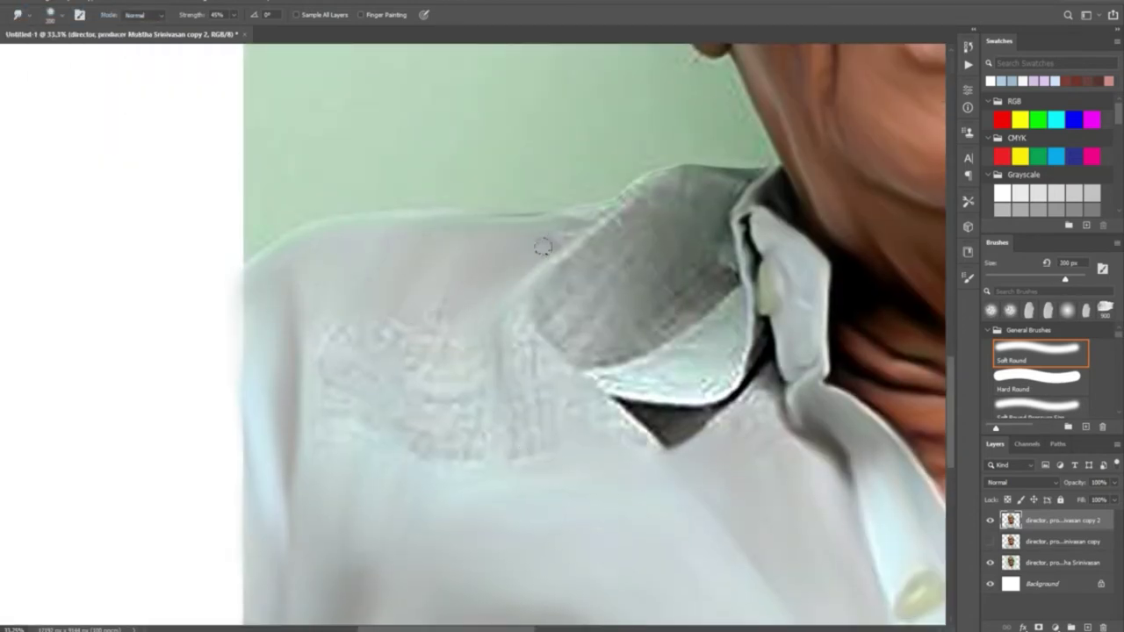
key("bracketright")
mouse_move(620, 197)
left_mouse_down()
mouse_move(727, 271)
mouse_move(576, 271)
mouse_move(626, 208)
mouse_move(619, 262)
left_mouse_up()
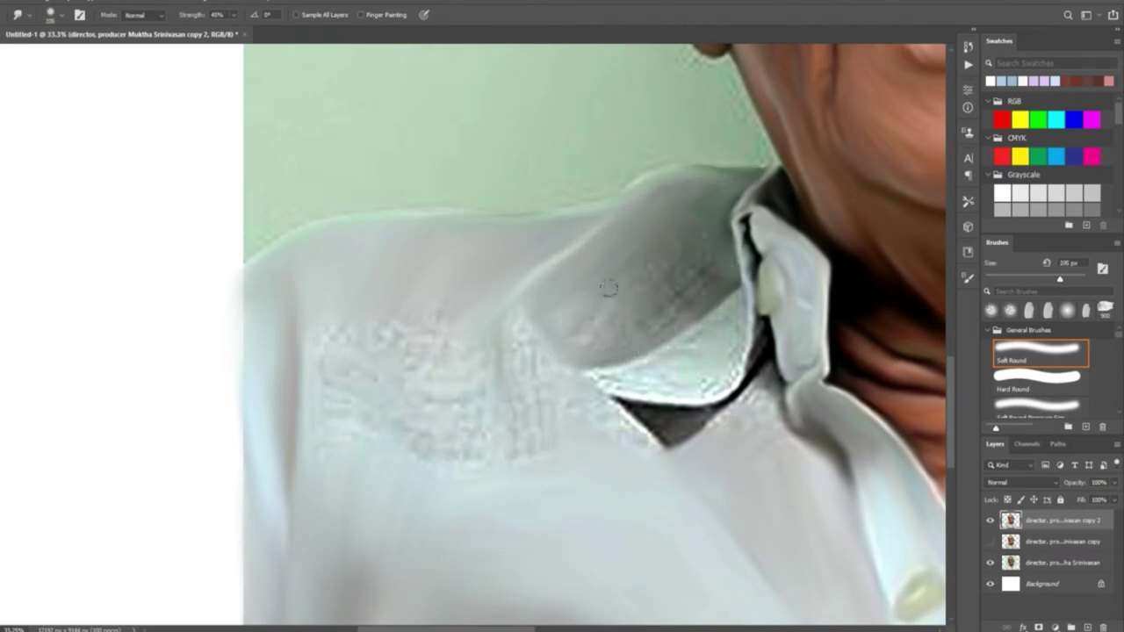
key("bracketright")
mouse_move(651, 321)
left_mouse_down()
mouse_move(665, 455)
mouse_move(313, 366)
mouse_move(434, 434)
left_mouse_up()
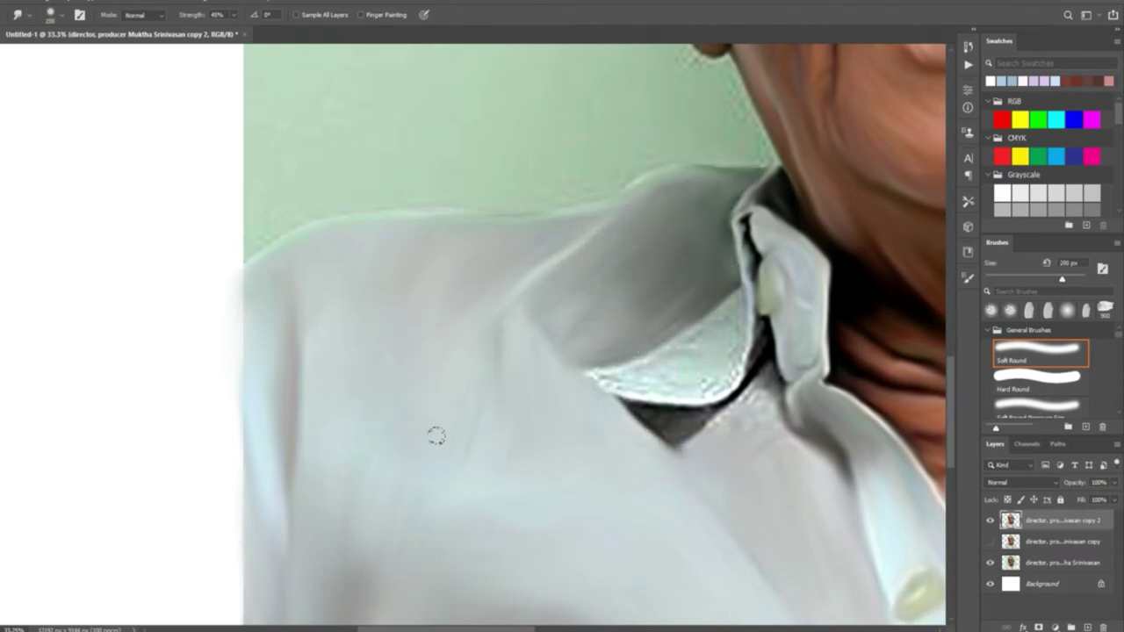
scroll(252, 369, "down", 1)
scroll(251, 369, "right", 5)
scroll(252, 369, "up", 2)
Repaint the dark collar fold and smooth the collar, bottom edge and vertical shirt fold
key("bracketleft")
key("bracketleft")
key("bracketleft")
mouse_move(274, 434)
left_mouse_down()
mouse_move(379, 414)
mouse_move(394, 438)
mouse_move(445, 411)
mouse_move(428, 300)
left_mouse_up()
scroll(429, 300, "down", 3)
scroll(400, 360, "up", 2)
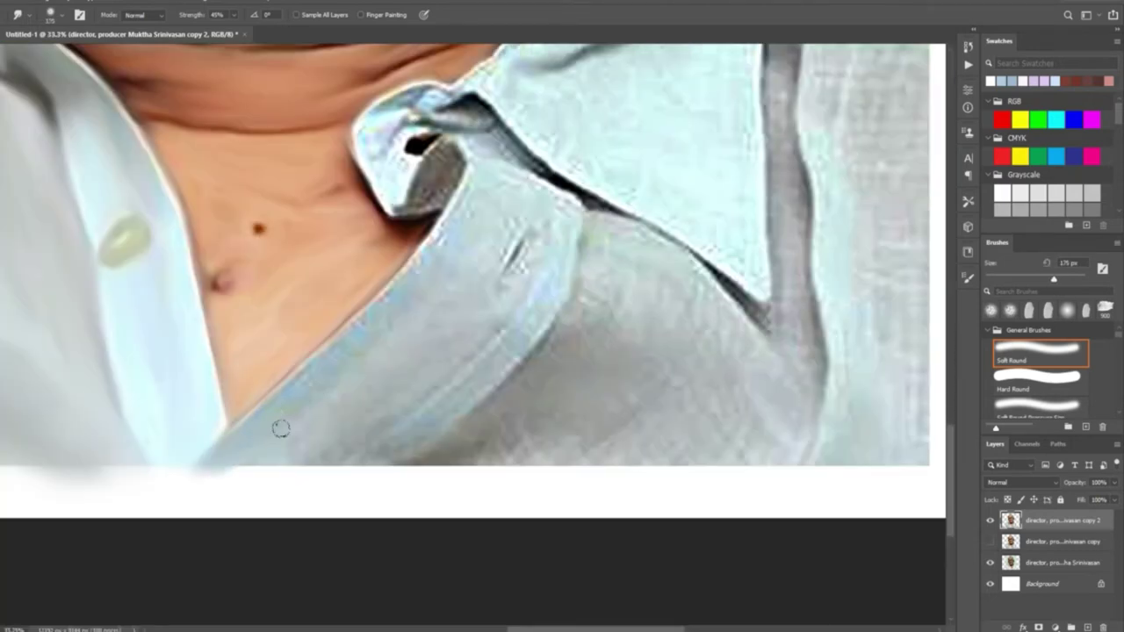
left_click_drag(279, 427, 494, 321)
left_click_drag(323, 352, 465, 253)
key("bracketright")
key("bracketright")
key("bracketright")
mouse_move(541, 264)
left_mouse_down()
mouse_move(527, 154)
mouse_move(448, 118)
mouse_move(387, 123)
mouse_move(439, 197)
mouse_move(497, 91)
mouse_move(675, 223)
mouse_move(614, 252)
mouse_move(710, 329)
mouse_move(693, 466)
mouse_move(492, 465)
left_mouse_up()
key("bracketleft")
key("bracketleft")
key("bracketleft")
key("bracketright")
key("bracketright")
key("bracketright")
Smooth along the collar edge and soften the textured upper collar and dark collar strip
key("bracketright")
key("bracketright")
mouse_move(765, 334)
left_mouse_down()
mouse_move(850, 294)
mouse_move(803, 111)
left_mouse_up()
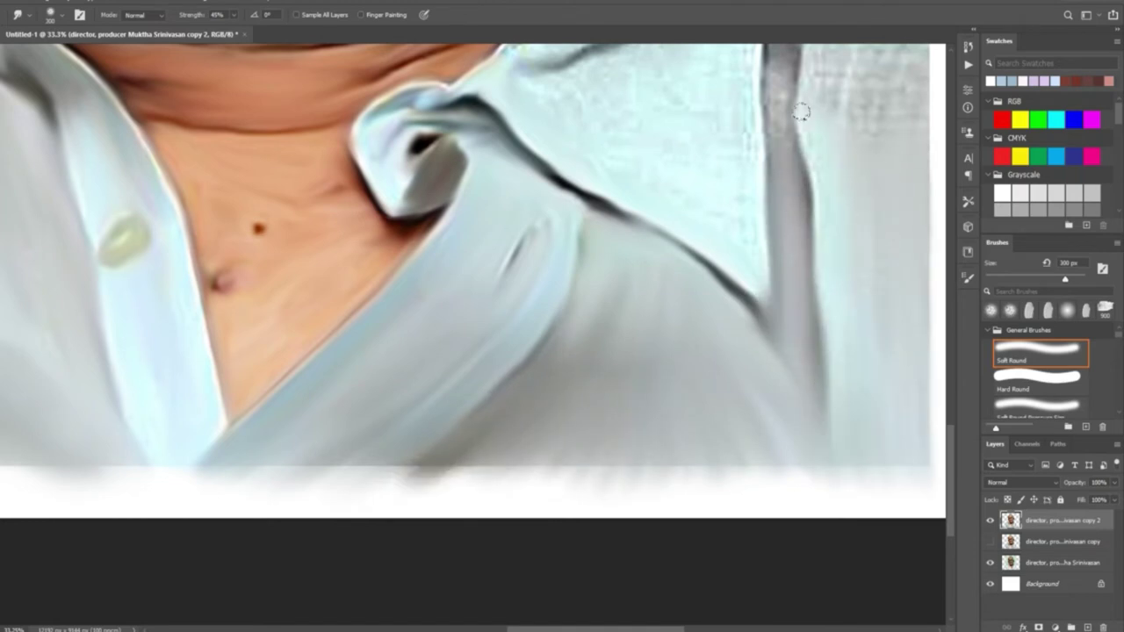
scroll(803, 111, "up", 5)
key("bracketleft")
key("bracketleft")
key("bracketleft")
key("bracketleft")
left_click_drag(513, 259, 610, 90)
key("bracketright")
key("bracketright")
mouse_move(527, 330)
left_mouse_down()
mouse_move(697, 211)
mouse_move(502, 410)
left_mouse_up()
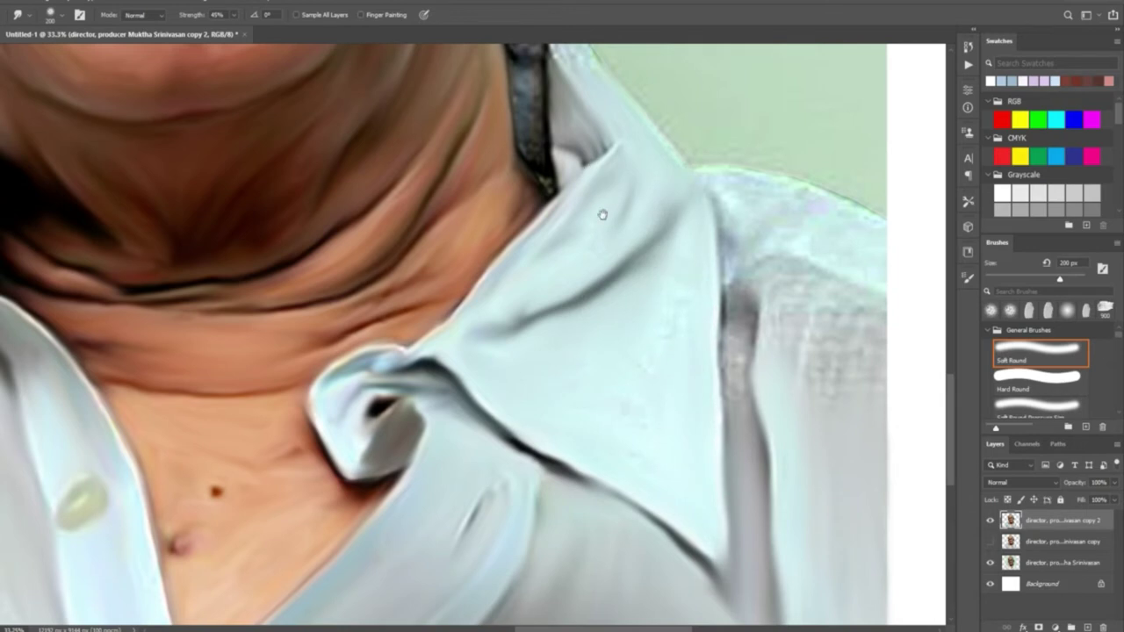
left_click_drag(607, 204, 572, 424)
key("bracketleft")
key("bracketleft")
key("bracketleft")
mouse_move(509, 284)
left_mouse_down()
mouse_move(494, 294)
mouse_move(515, 465)
mouse_move(522, 293)
left_mouse_up()
With a 200 px brush, soften the upper collar and shoulder fabric
key("bracketleft")
key("bracketleft")
key("bracketleft")
scroll(522, 293, "down", 5)
scroll(522, 293, "right", 4)
key("bracketright")
mouse_move(612, 218)
left_mouse_down()
mouse_move(513, 264)
mouse_move(562, 419)
mouse_move(551, 522)
left_mouse_up()
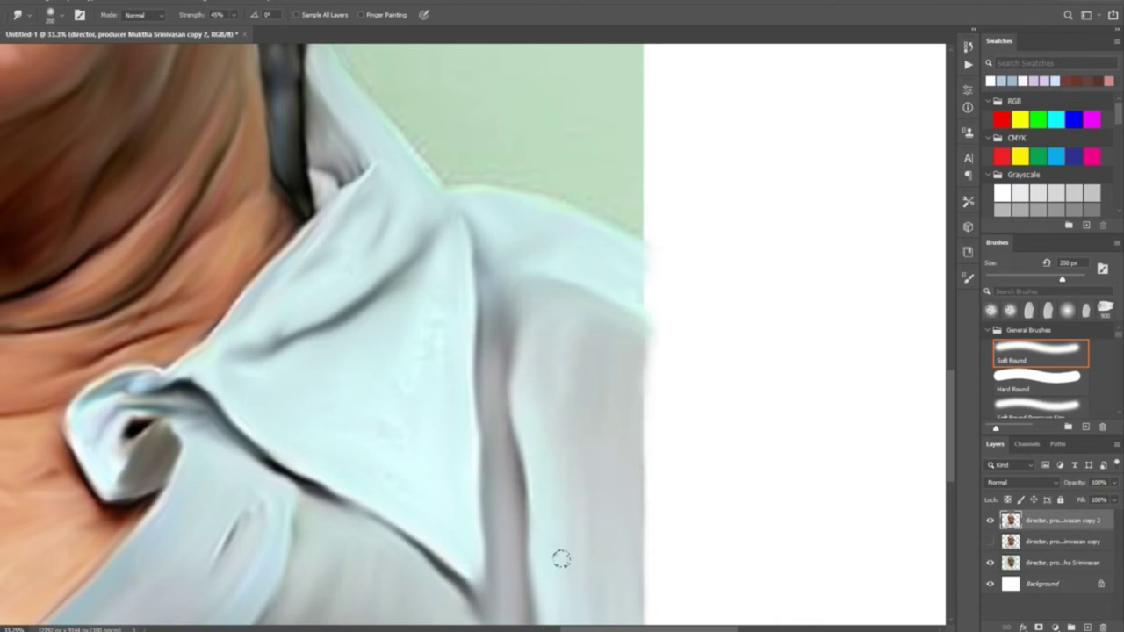
Fit the whole portrait on screen to review the painted result
key("ctrl+0")
scroll(412, 334, "up", 3)
scroll(326, 249, "down", 3)
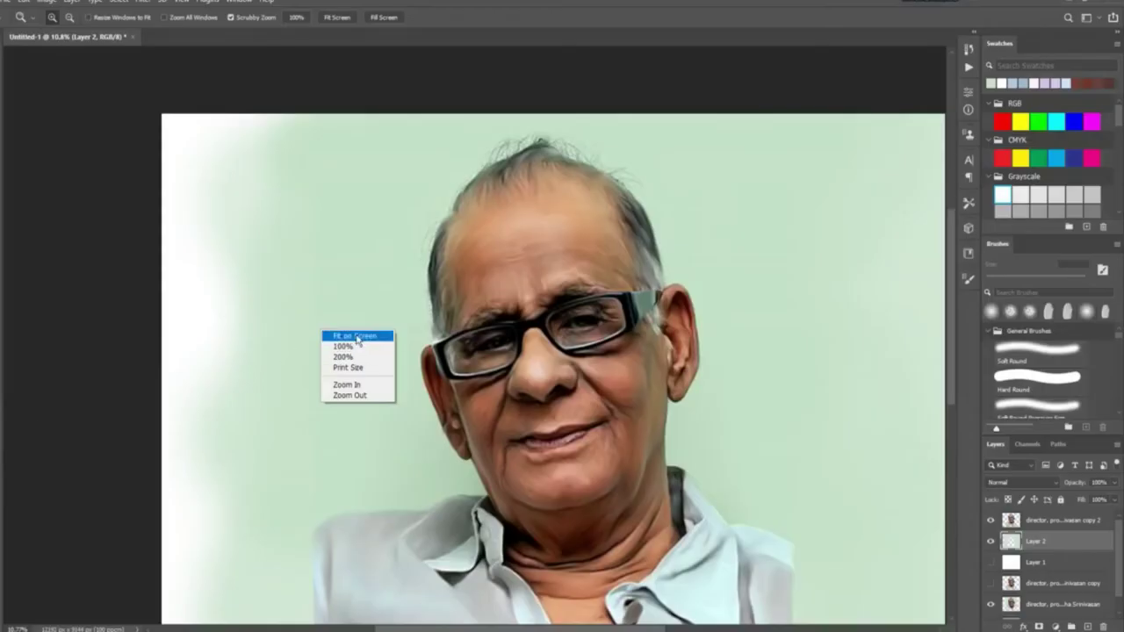
Add Layer 3 and paint soft brush strokes fading the lower shirt edges into the green background
left_click(352, 336)
key("b")
mouse_move(137, 474)
left_mouse_down()
mouse_move(149, 353)
mouse_move(127, 96)
mouse_move(117, 169)
left_mouse_up()
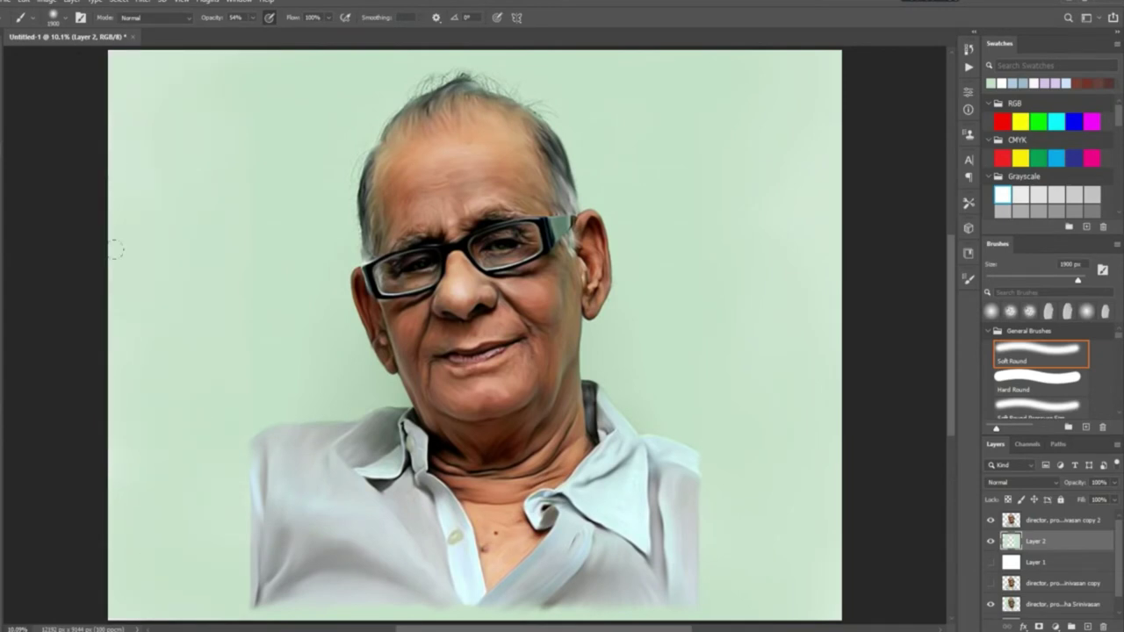
left_click(1108, 520)
key("ctrl+shift+alt+n")
mouse_move(225, 472)
left_mouse_down()
mouse_move(196, 514)
mouse_move(290, 606)
mouse_move(668, 533)
mouse_move(728, 489)
mouse_move(527, 597)
mouse_move(283, 562)
mouse_move(347, 545)
left_mouse_up()
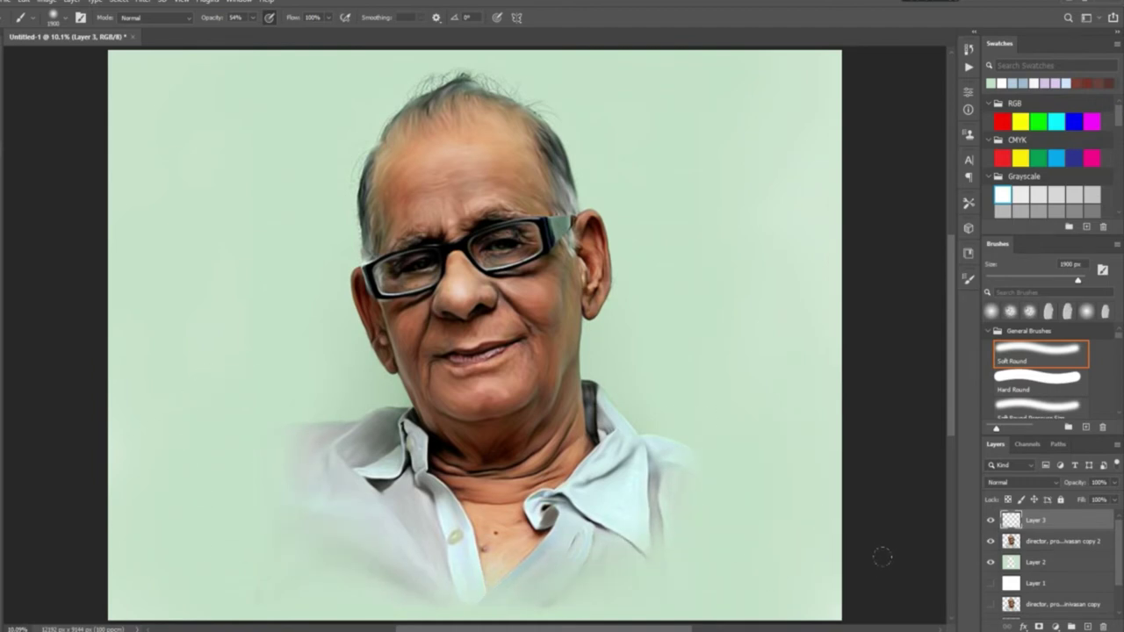
Add a new layer above Layer 2 and paint a light-blue pastel tint left of the face
left_click(1092, 211)
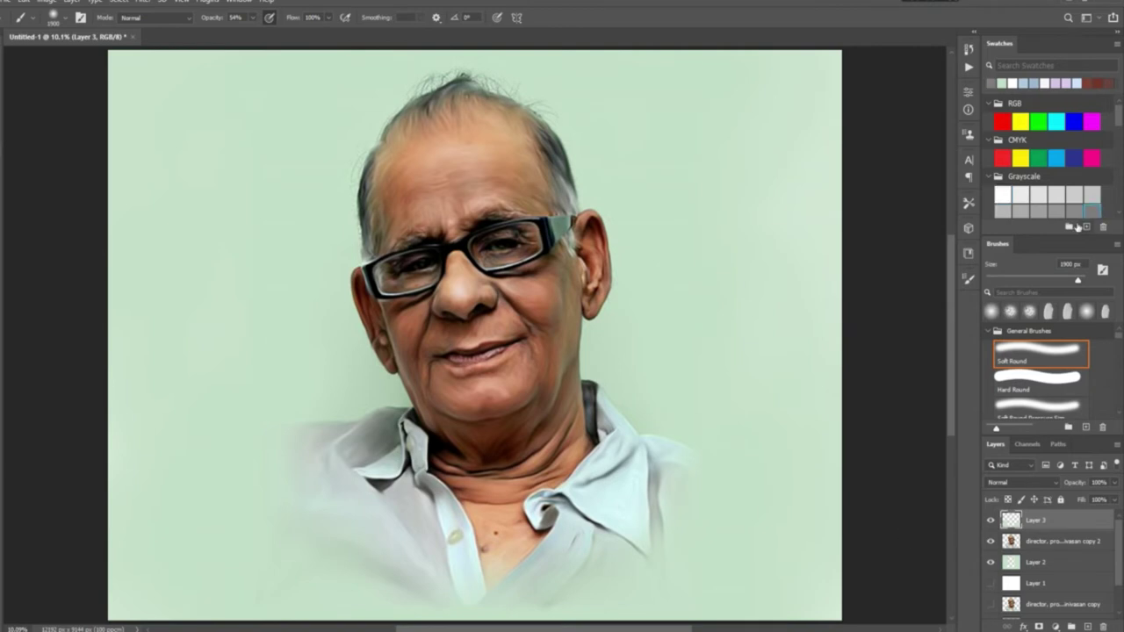
scroll(1113, 167, "down", 3)
left_click(1039, 156)
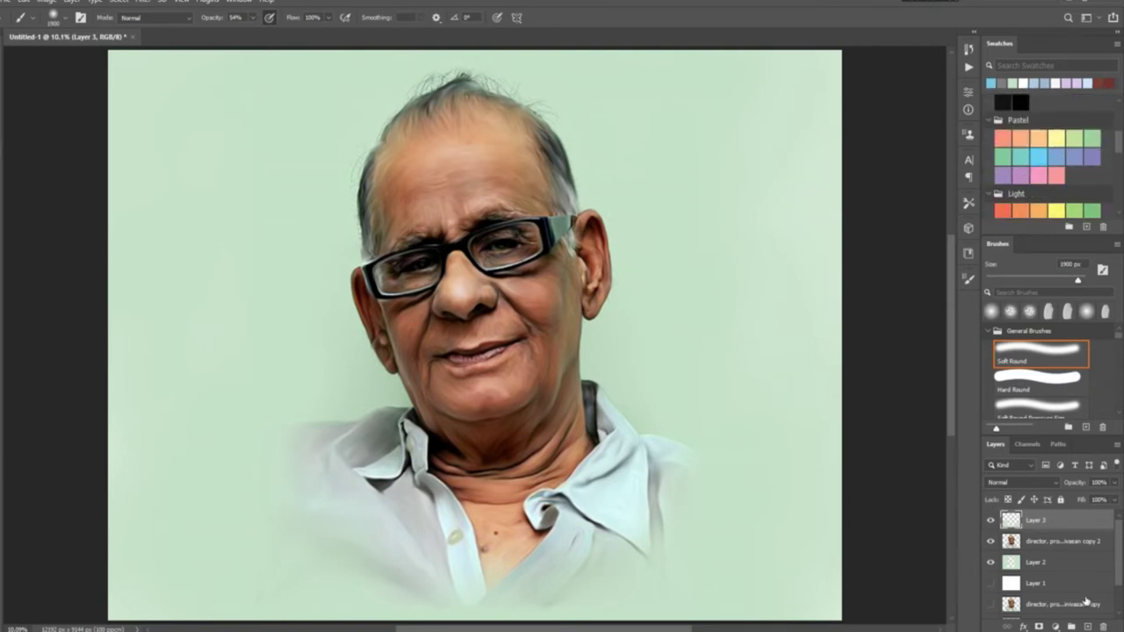
left_click(1054, 562)
key("ctrl+shift+alt+n")
left_click_drag(378, 399, 333, 246)
Choose a blue foreground colour and paint soft blue tints left and right of the face
left_click(24, 3)
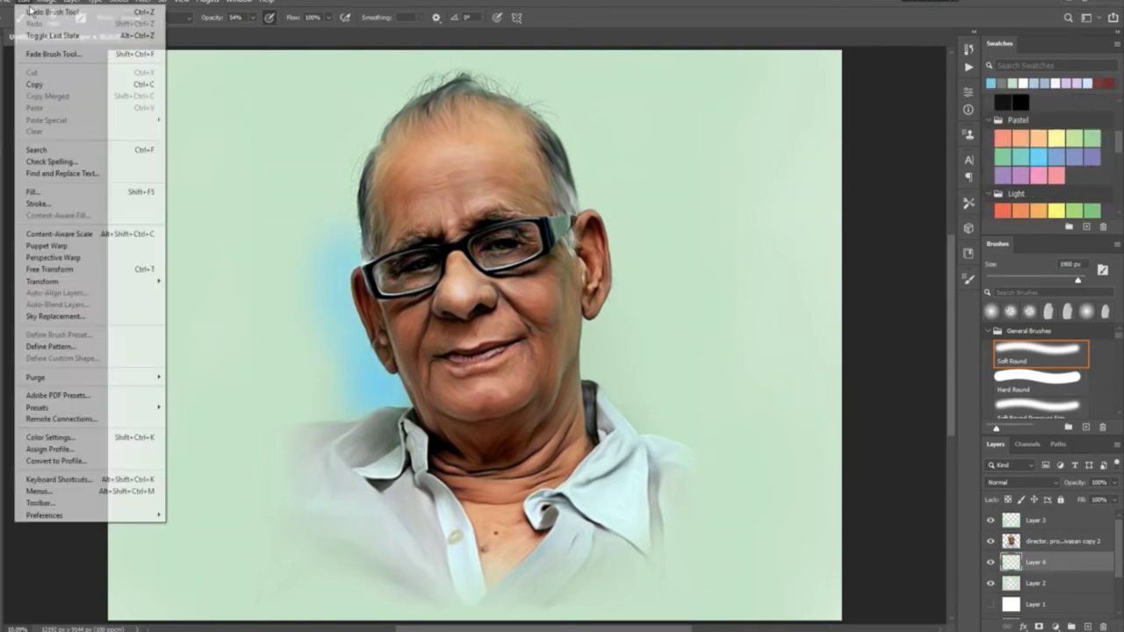
left_click(53, 12)
left_click(24, 3)
left_click(26, 13)
left_click(661, 203)
left_click(891, 167)
left_click_drag(342, 352, 342, 220)
left_click_drag(301, 372, 343, 413)
left_click_drag(290, 343, 307, 220)
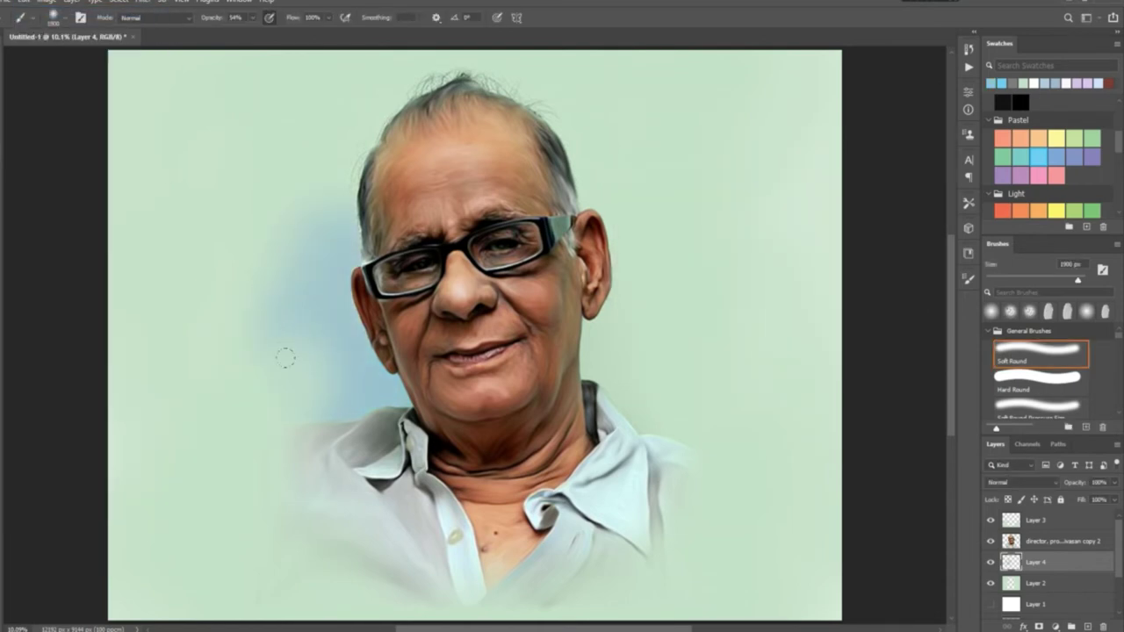
mouse_move(615, 404)
left_mouse_down()
mouse_move(619, 246)
mouse_move(588, 167)
left_mouse_up()
Paint a pink tint right of the face, redoing the first pink stroke
left_click(1040, 175)
left_click_drag(655, 351, 654, 299)
key("ctrl+z")
left_click(648, 208)
left_click(884, 168)
left_click_drag(606, 149, 622, 271)
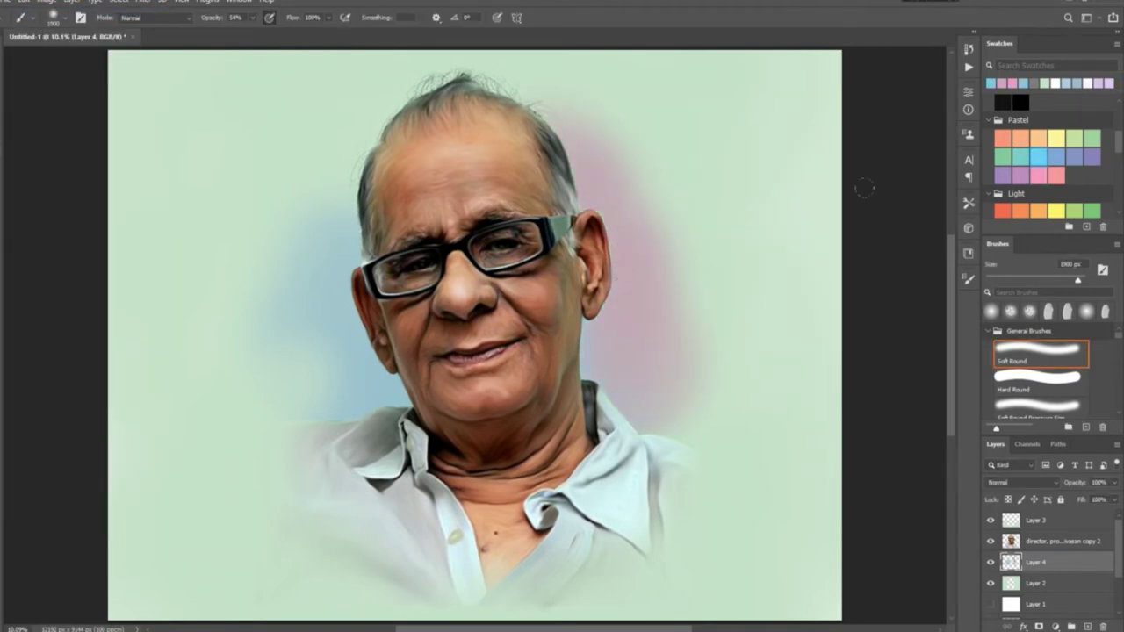
Paint green above the right ear and blend sampled grey-green over the pink right of the head
left_click(1006, 157)
left_click_drag(629, 220, 553, 96)
left_click(770, 263, "alt")
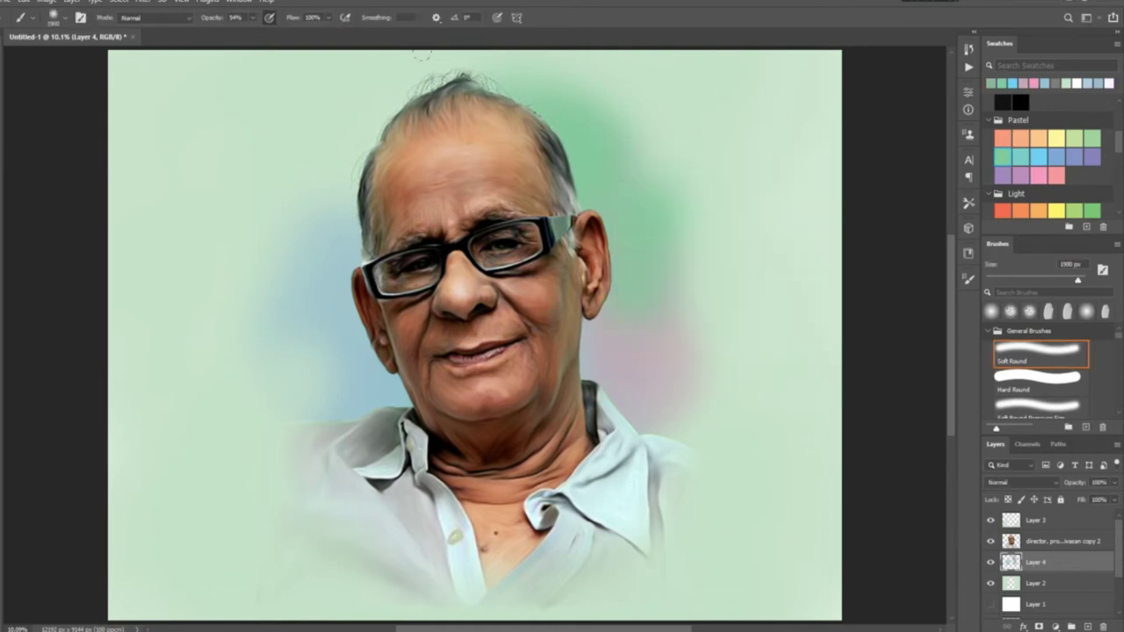
left_click_drag(439, 83, 580, 88)
left_click_drag(633, 176, 702, 228)
left_click_drag(703, 229, 711, 369)
Lower brush opacity to 32% and paint soft grey-green left of the head
left_click(252, 17)
left_click_drag(253, 38, 235, 39)
left_click_drag(369, 119, 268, 378)
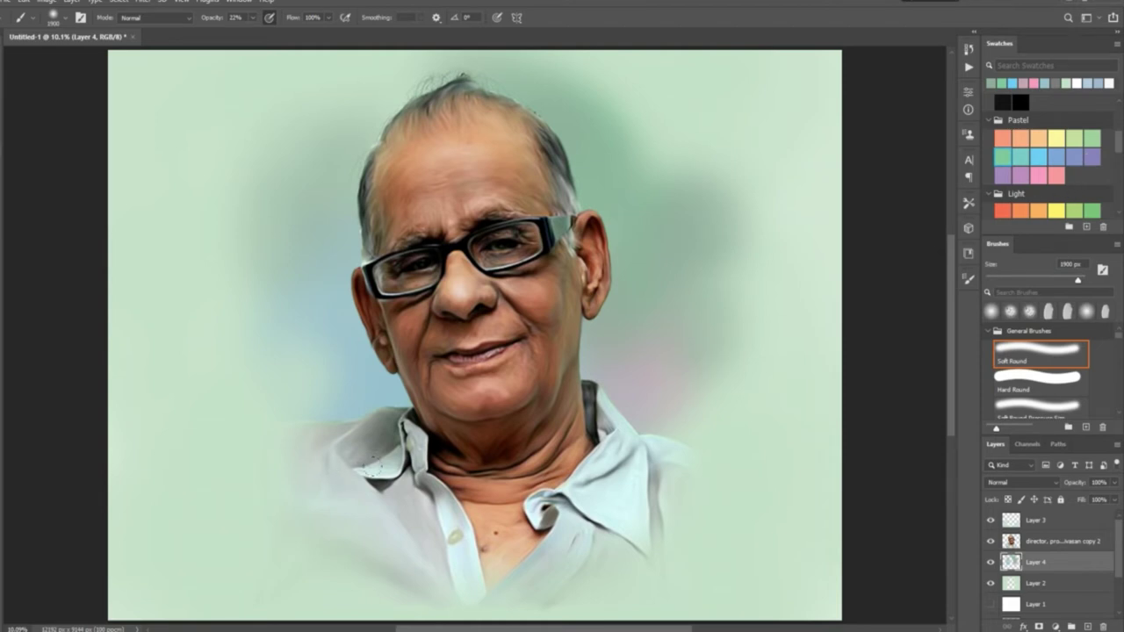
On the top portrait layer, smudge the wispy top hair softer at 28% strength
left_click(1046, 542)
key("r")
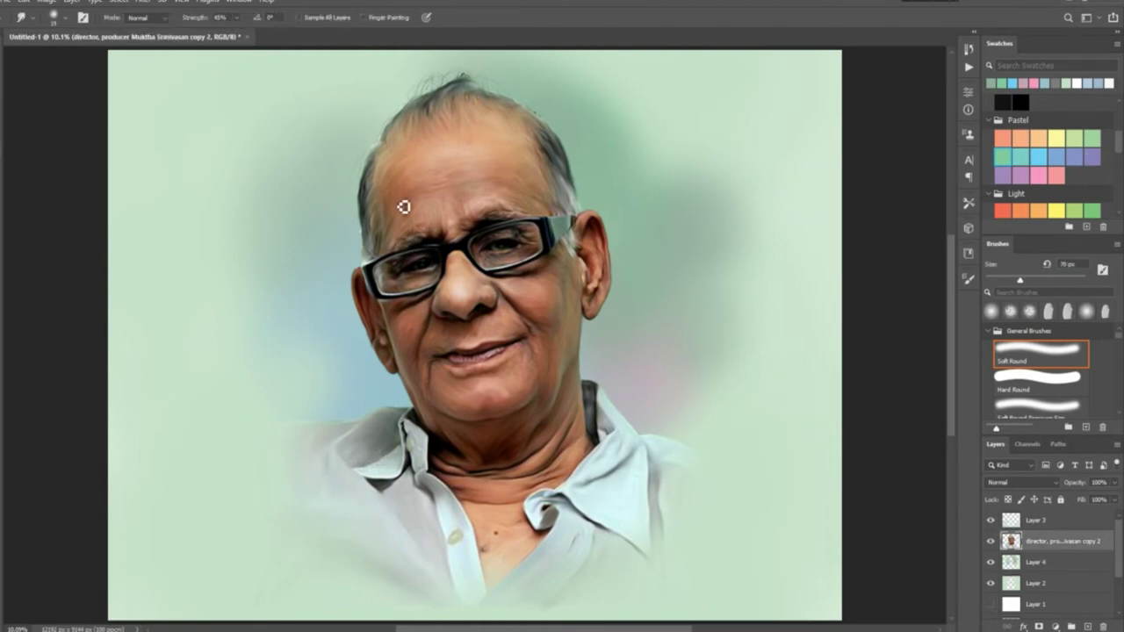
left_click(236, 17)
left_click_drag(235, 38, 223, 38)
key("bracketleft")
key("bracketleft")
key("bracketleft")
key("bracketleft")
key("bracketleft")
scroll(586, 290, "up", 3)
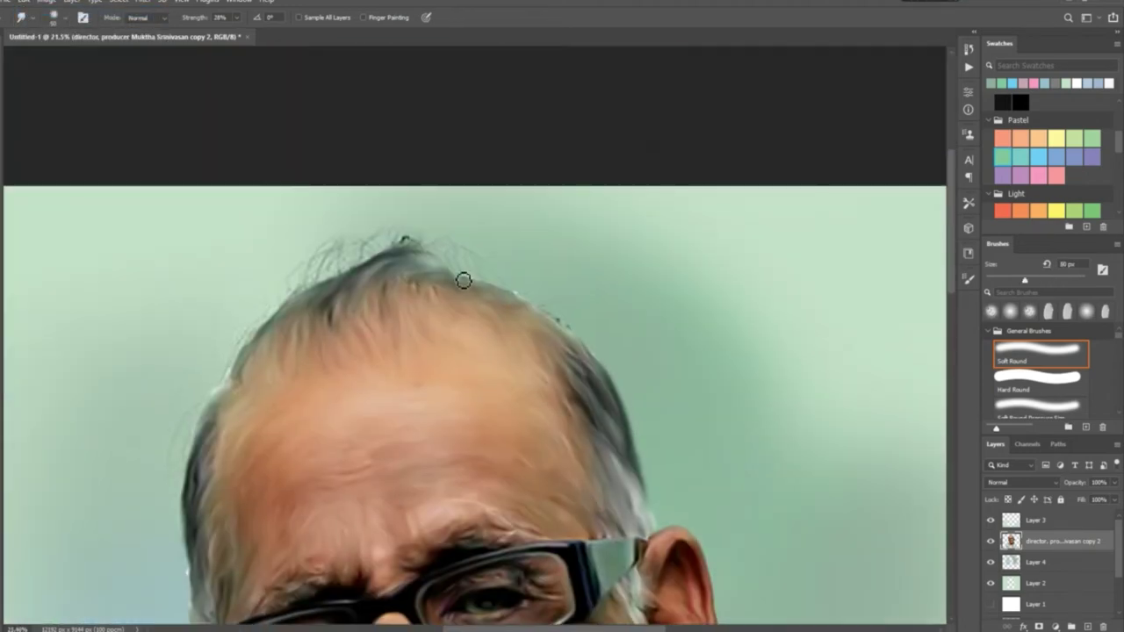
scroll(1043, 527, "down", 3)
left_click(1058, 588)
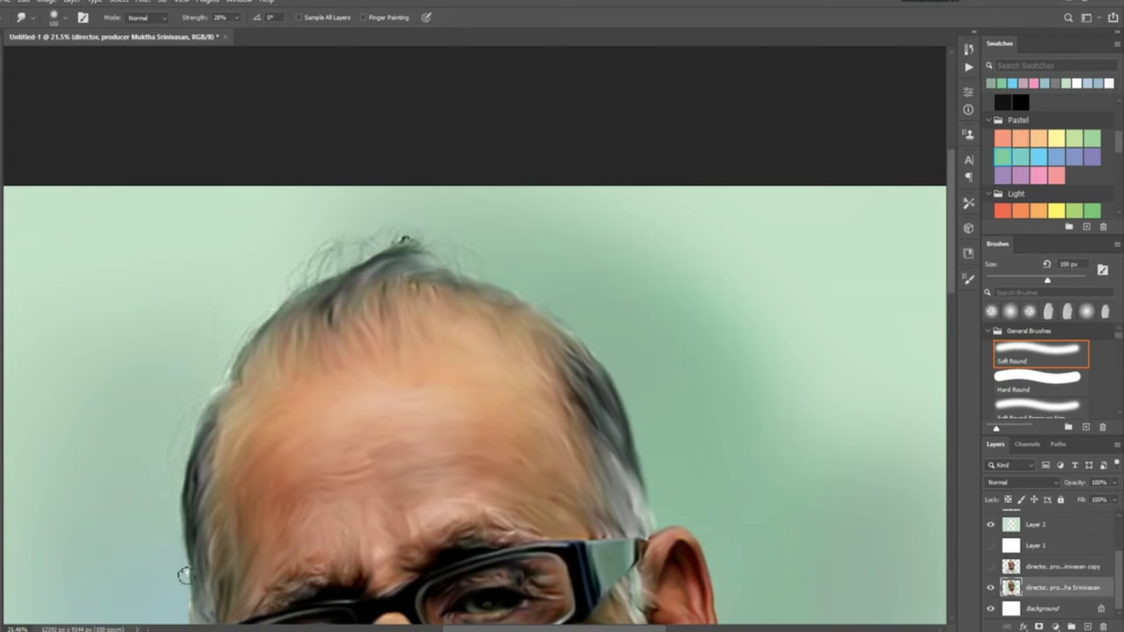
key("ctrl+z")
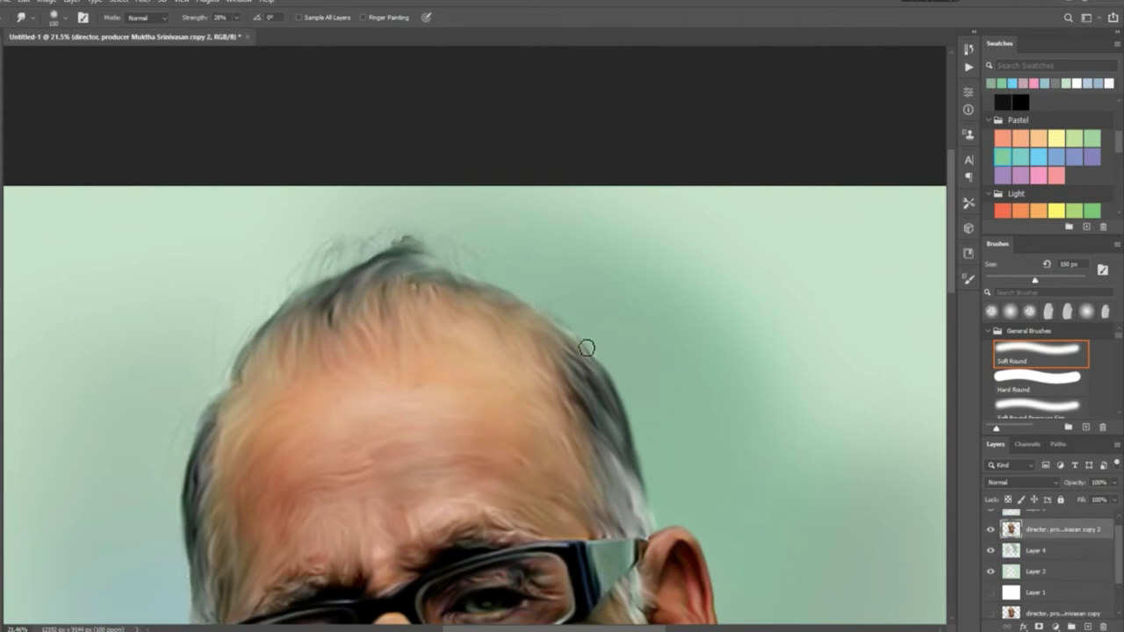
scroll(519, 353, "down", 3)
scroll(1054, 557, "up", 1)
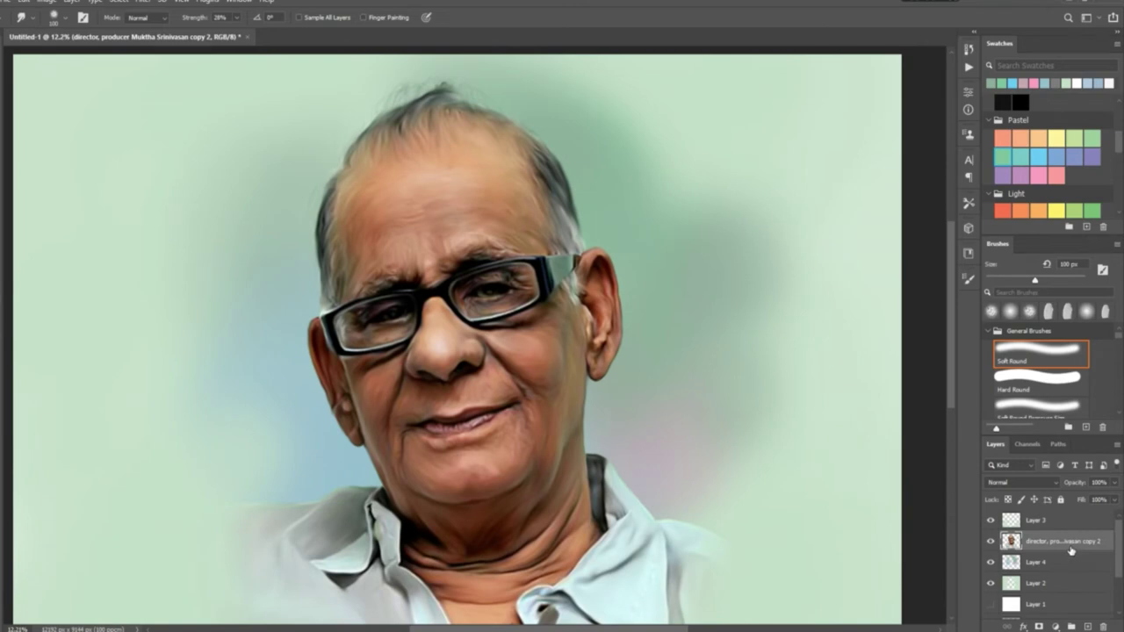
Apply Filter > Sharpen > Unsharp Mask to the portrait layer
left_click(142, 2)
left_click(318, 289)
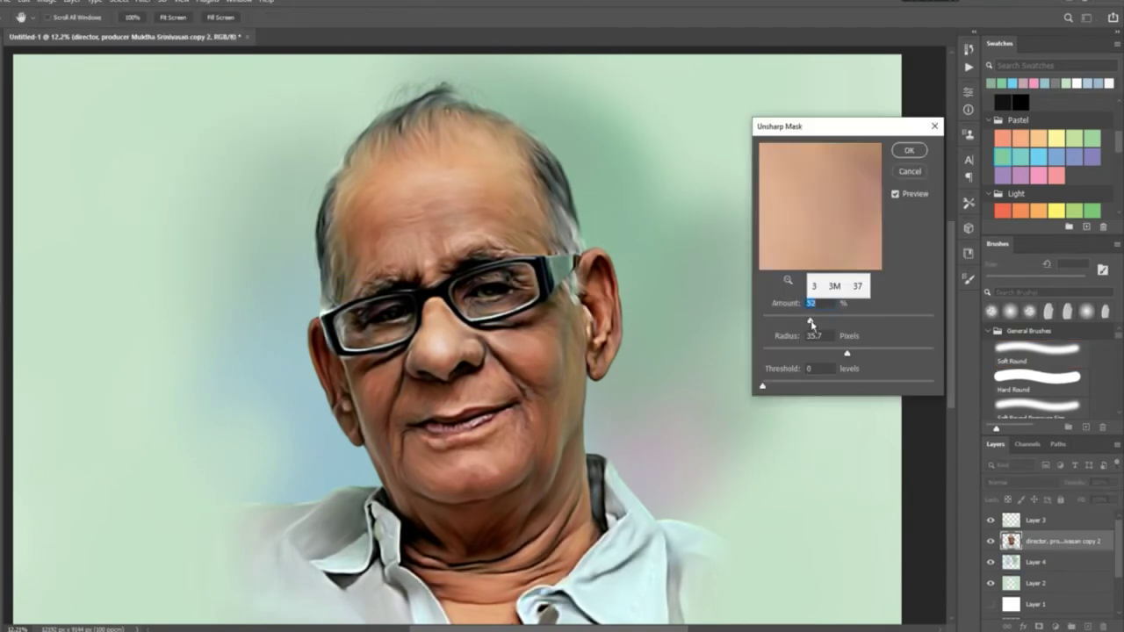
left_click(909, 150)
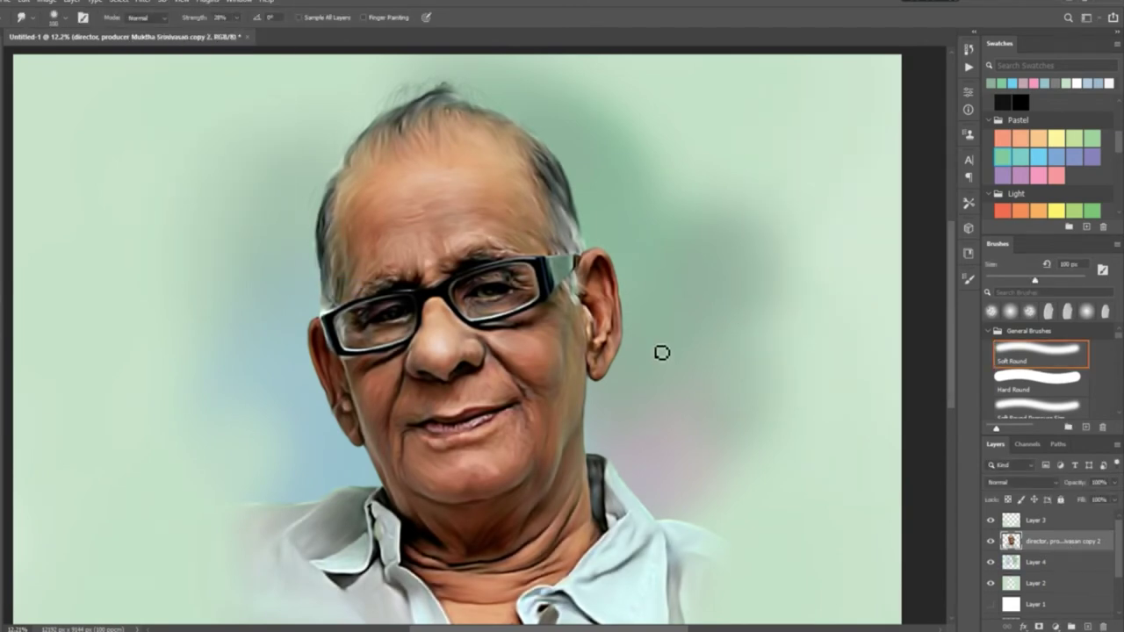
key("z")
right_click(353, 353)
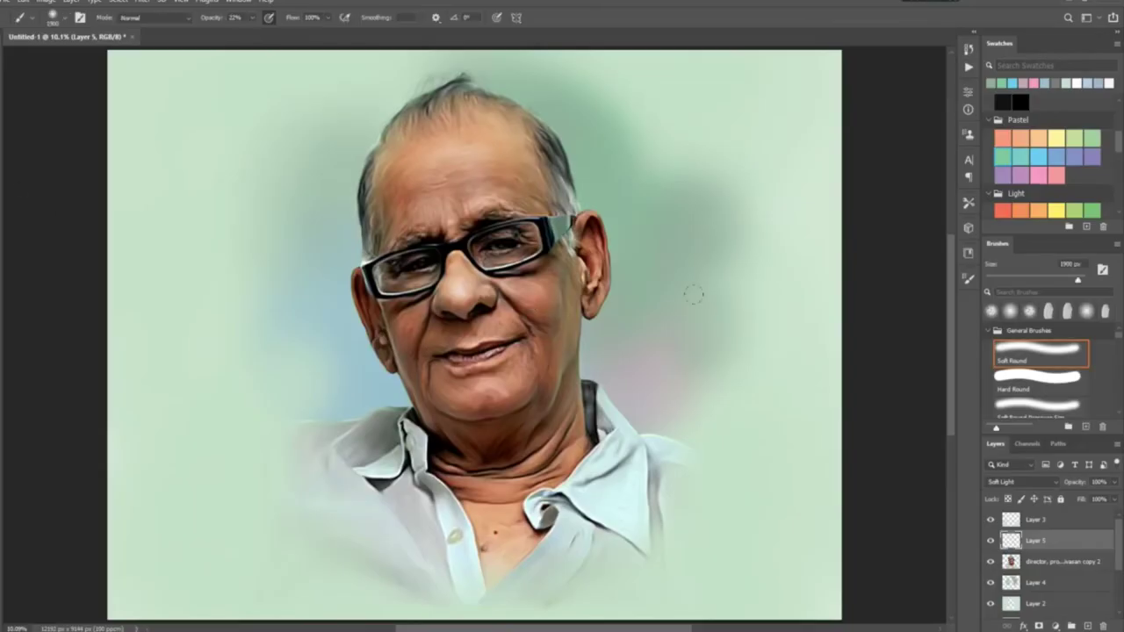
Pick a red swatch as the paint colour and lower brush opacity to 10%
scroll(1050, 158, "down", 2)
left_click(1057, 168)
scroll(474, 333, "up", 2)
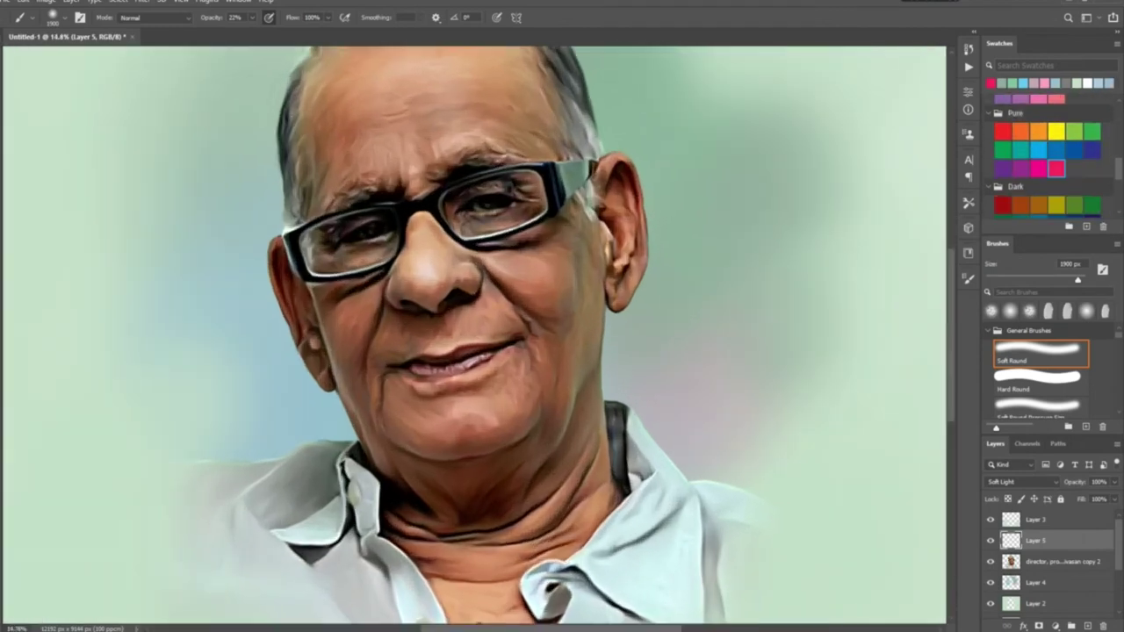
left_click(990, 83)
left_click(890, 168)
left_click_drag(253, 18, 244, 35)
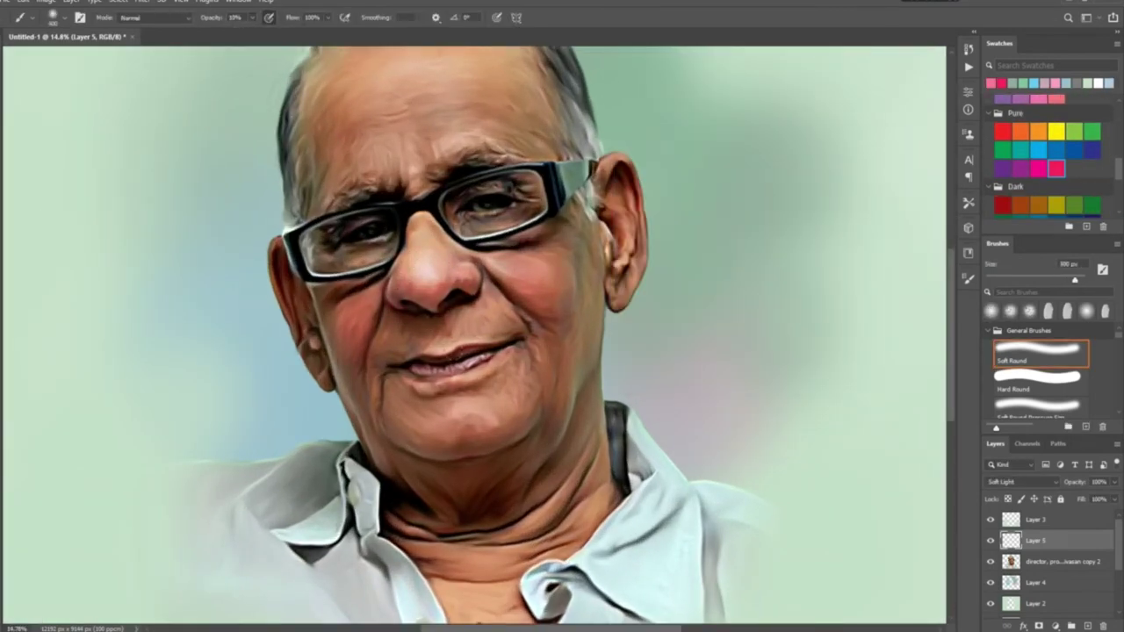
Try magenta, teal, green, cyan and pink swatches, ending on pink
scroll(429, 352, "down", 2)
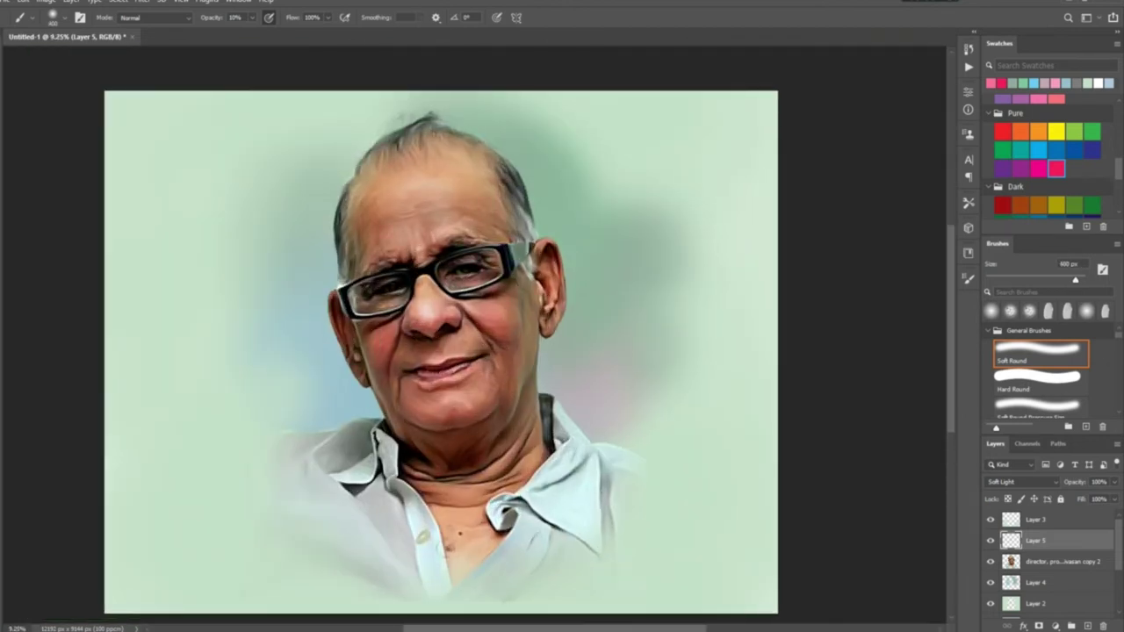
left_click(1038, 168)
left_click(883, 168)
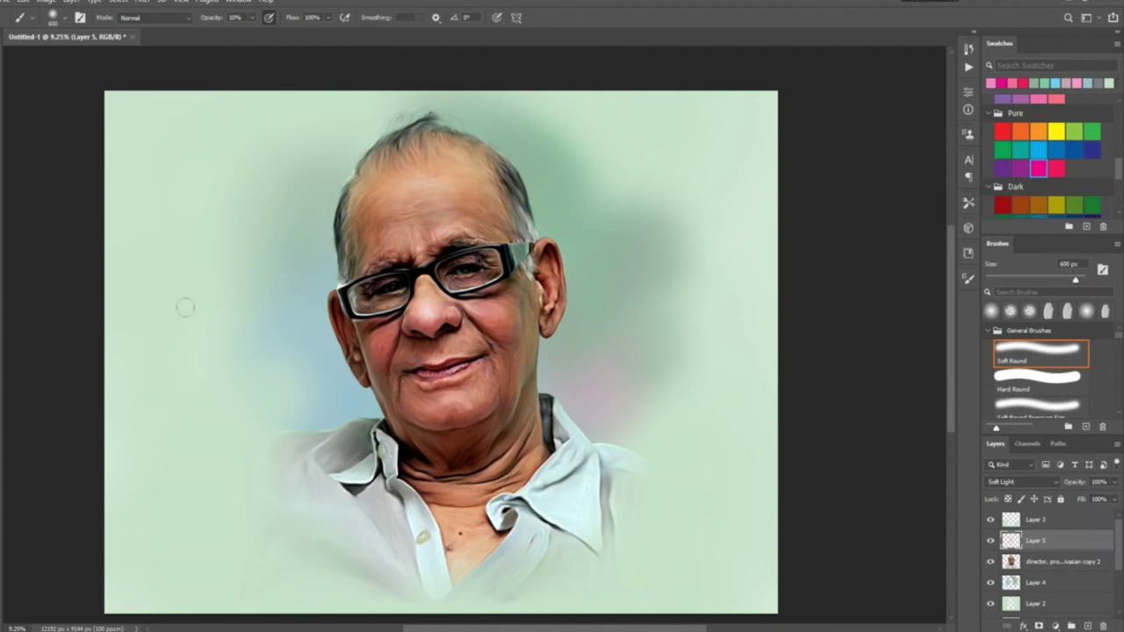
left_click(1021, 150)
left_click(884, 168)
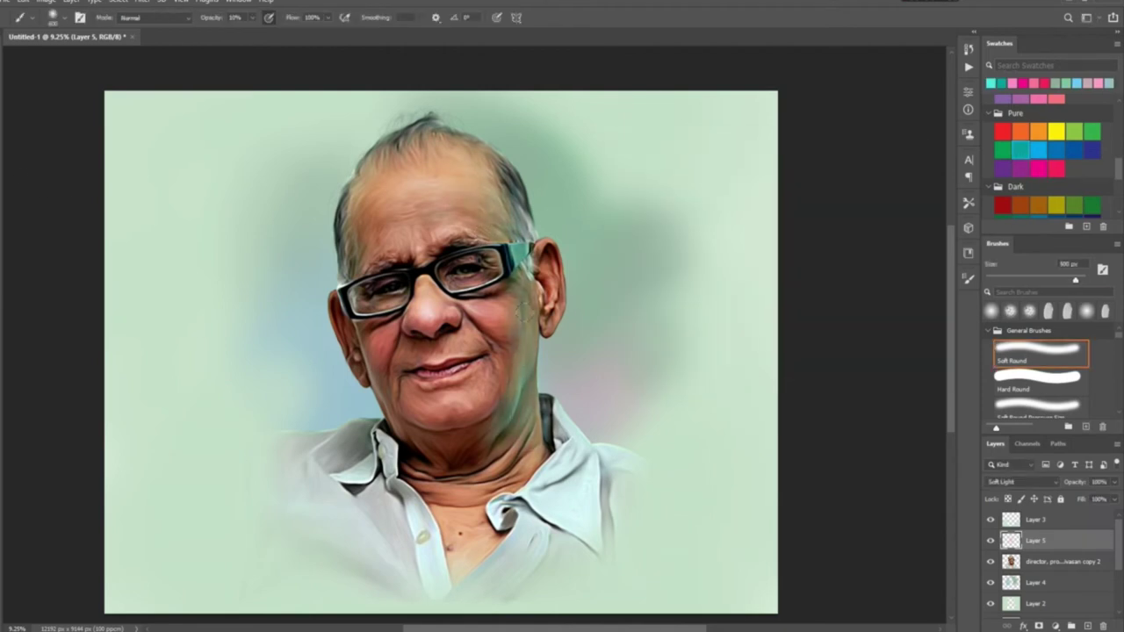
left_click(1092, 131)
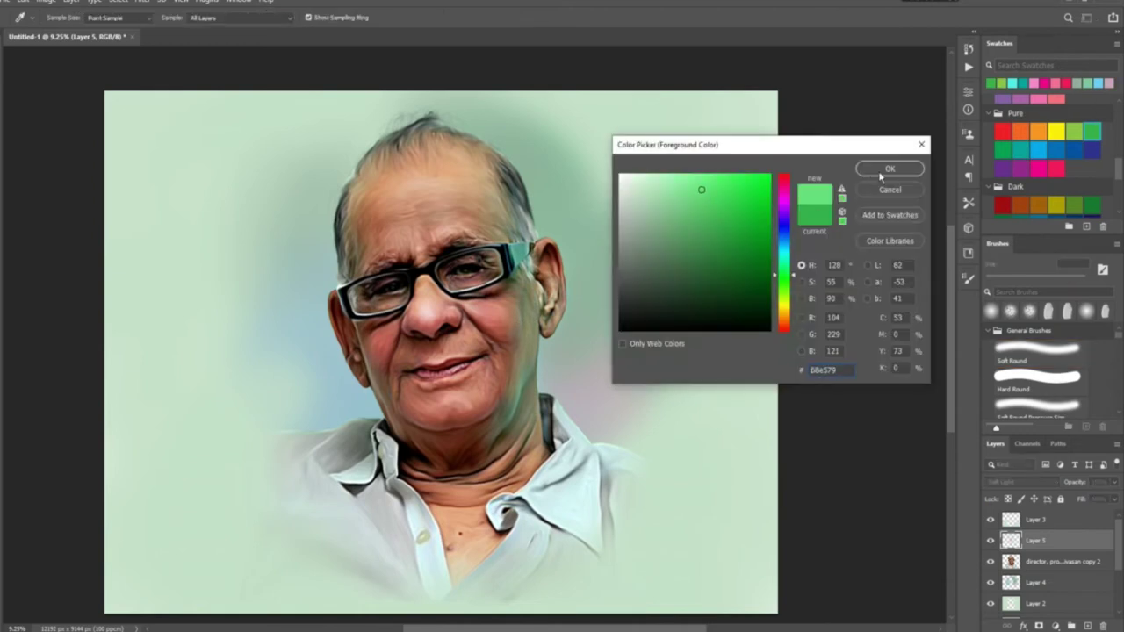
left_click(886, 169)
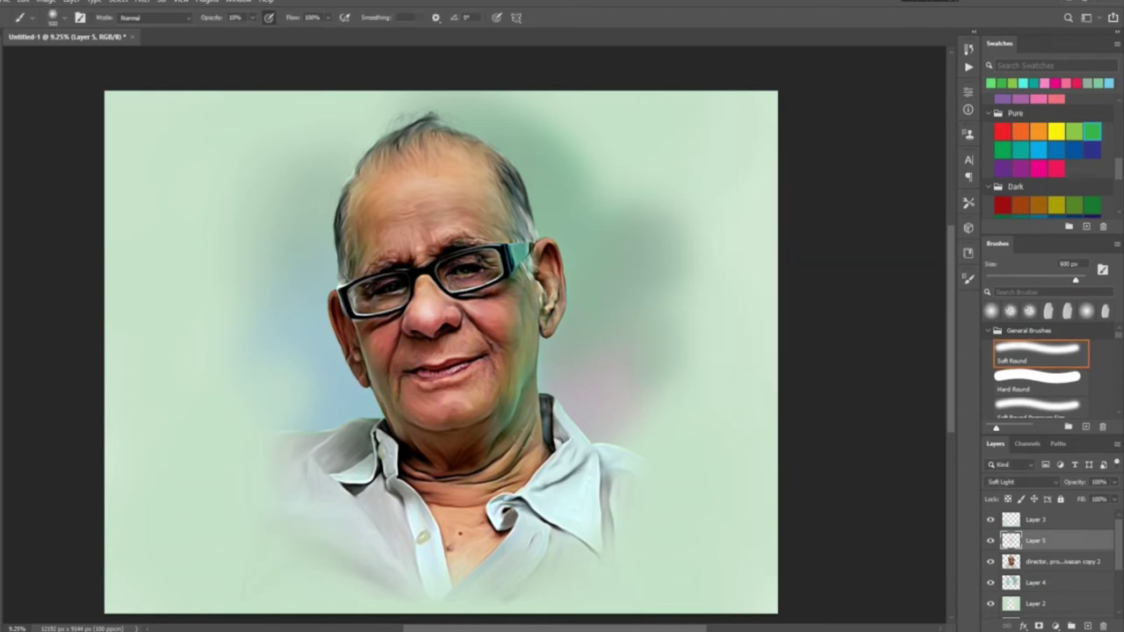
left_click(1038, 150)
left_click(885, 169)
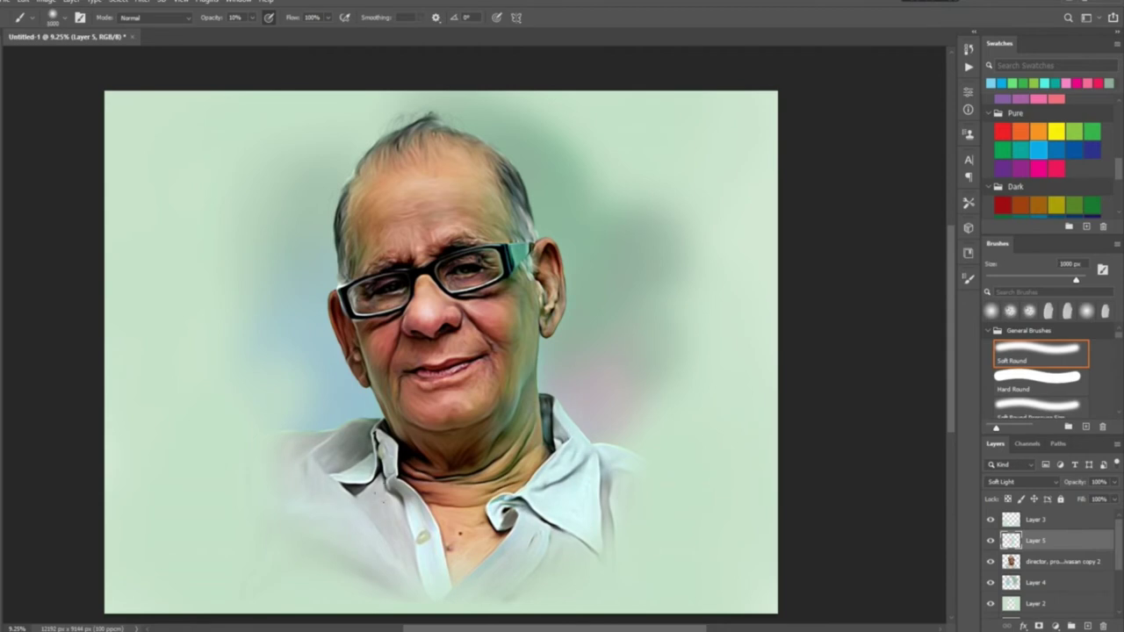
left_click(1057, 168)
left_click(886, 170)
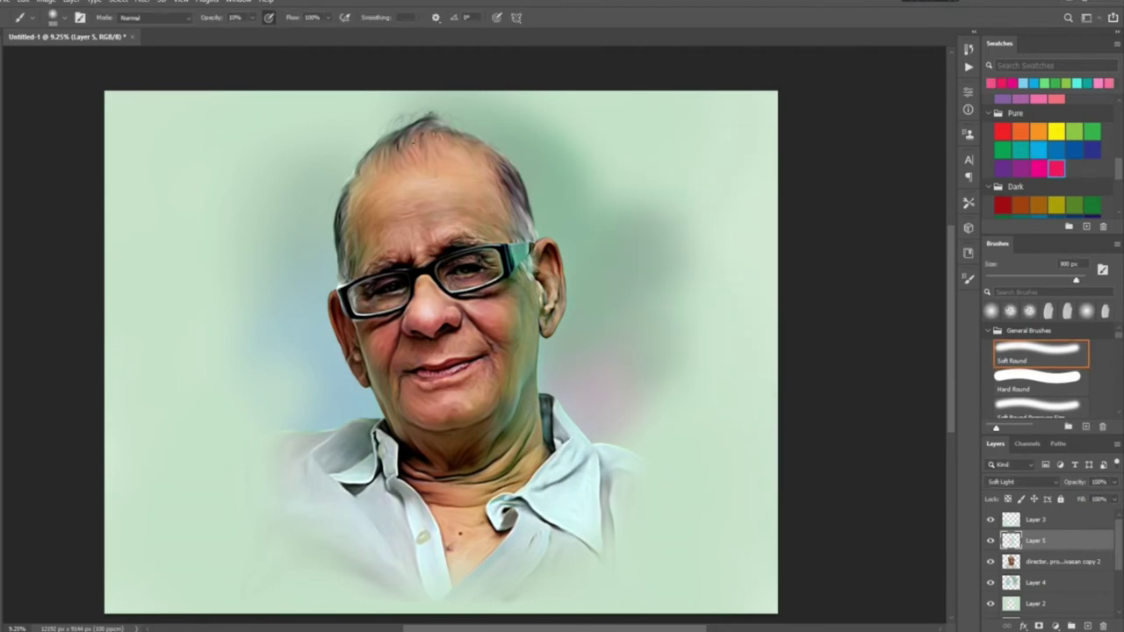
With a smaller brush, tint the hair at the top of the head dark maroon
left_click(417, 334, "alt")
key("bracketleft")
key("bracketleft")
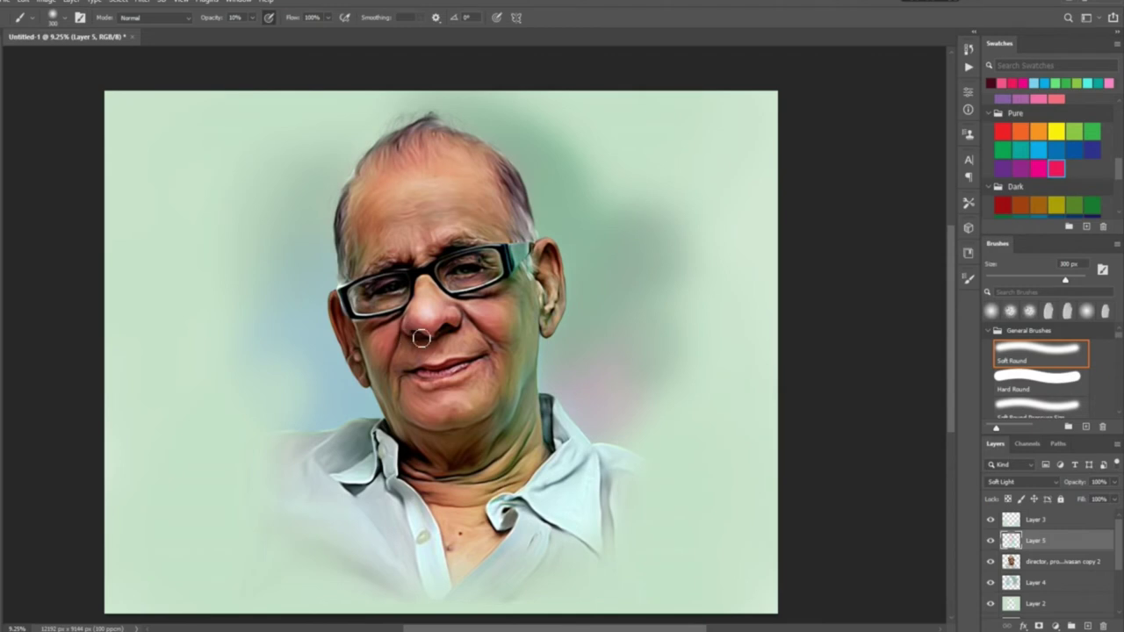
left_click_drag(345, 255, 345, 197)
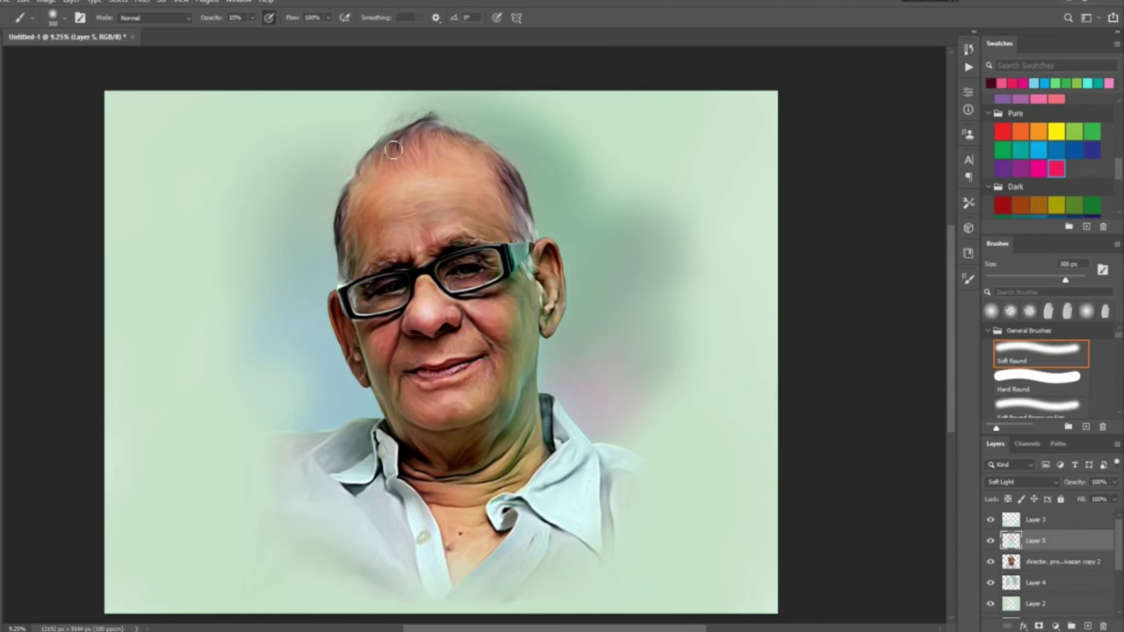
key("bracketright")
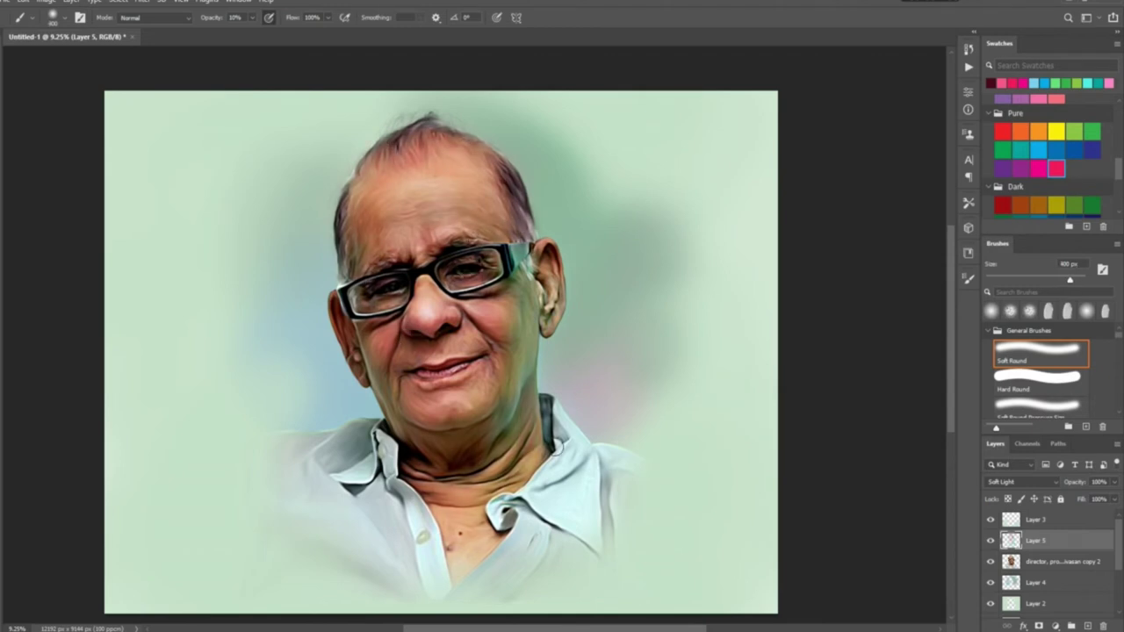
Paint the collar lavender in light blue, then enlarge the brush to 1000 px with an angled tip
left_click(364, 428, "alt")
left_click_drag(360, 435, 338, 457)
key("bracketright")
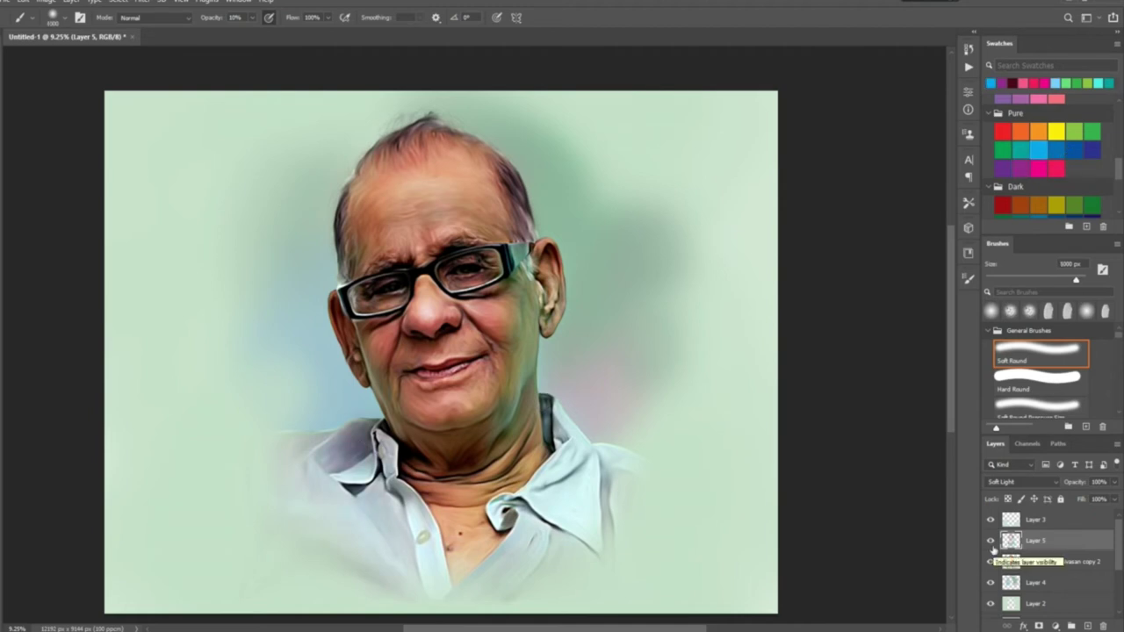
left_click(969, 278)
left_click(831, 301)
left_click(969, 278)
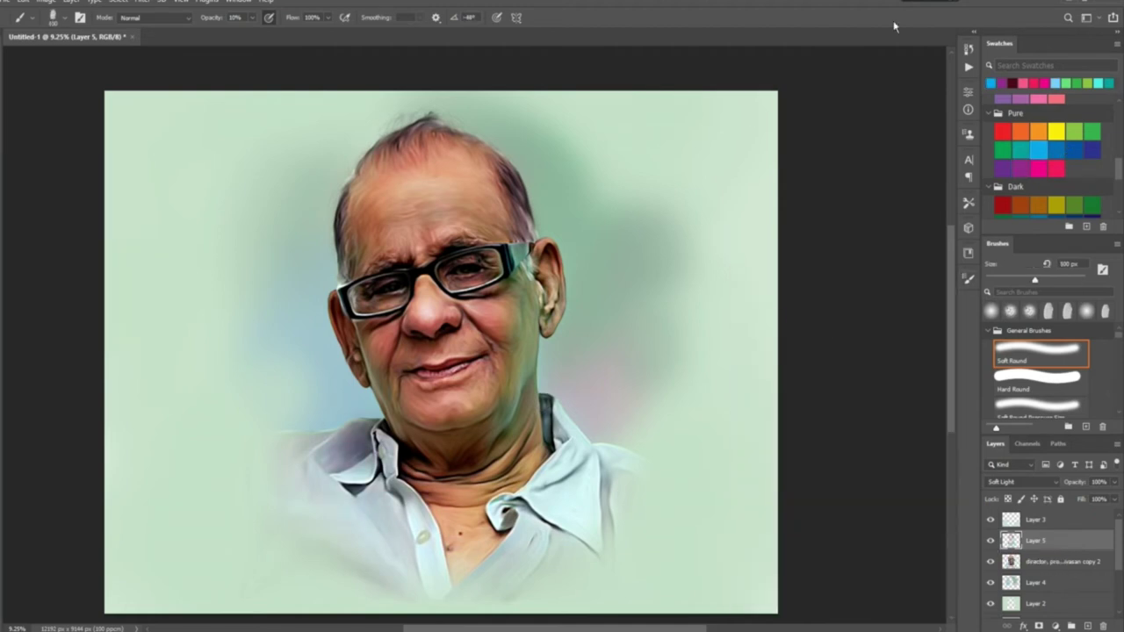
Set up the Smudge tool and sample a colour from the portrait
key("r")
left_click(969, 279)
left_click(969, 279)
scroll(355, 215, "up", 2)
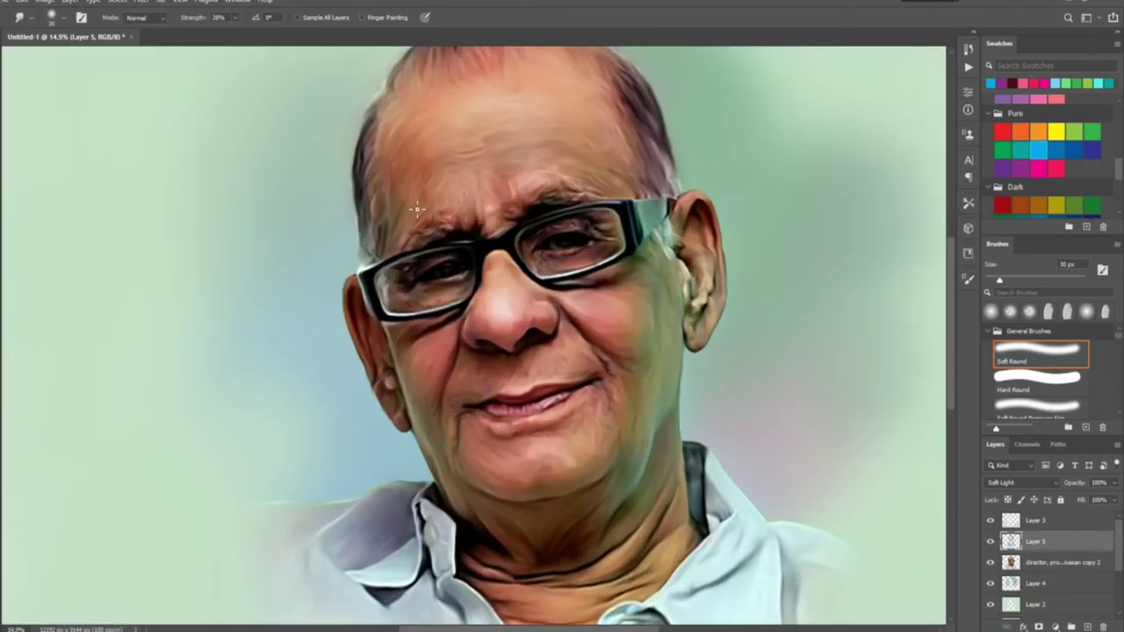
scroll(356, 215, "up", 2)
scroll(387, 360, "up", 1)
left_click(234, 18)
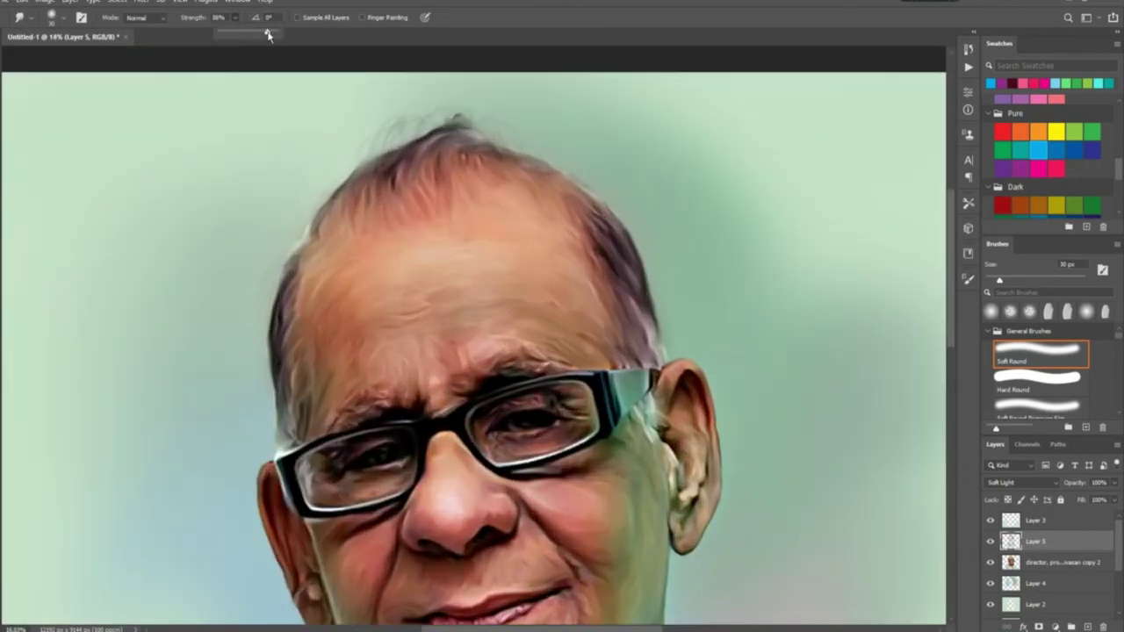
key("i")
left_click(292, 302)
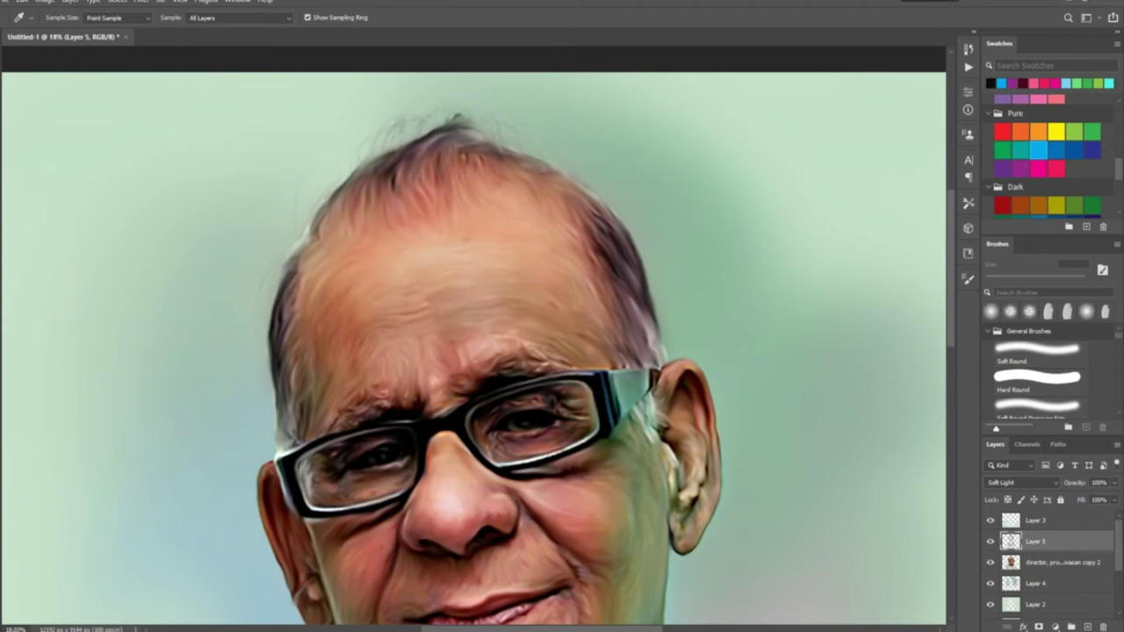
key("r")
scroll(385, 330, "down", 4)
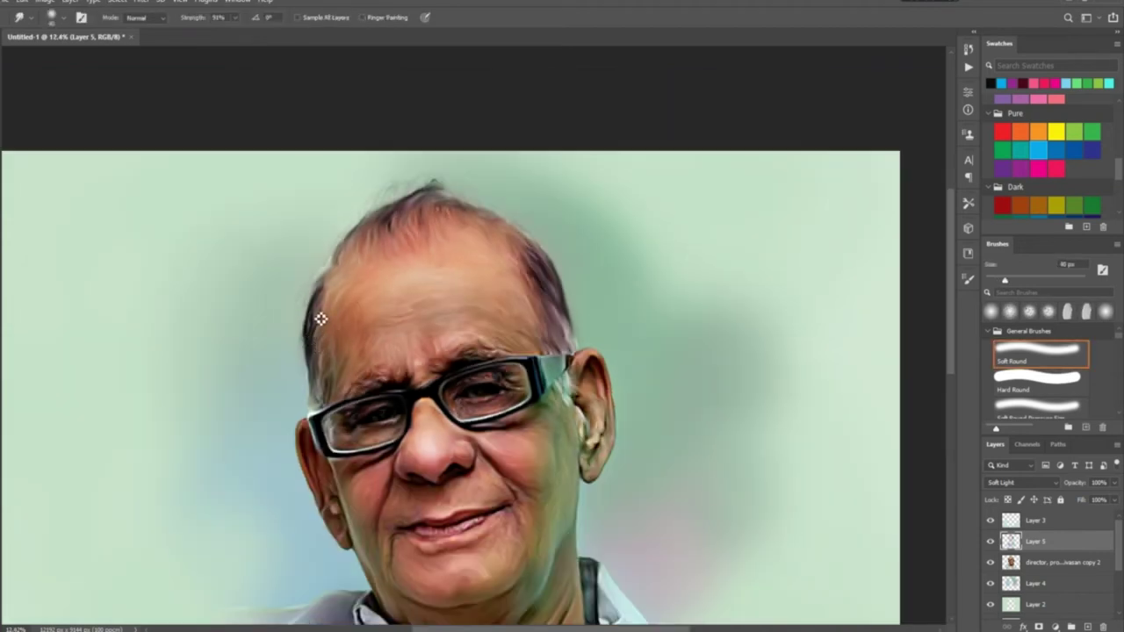
On a new empty layer, smudge the left hair edge upward
key("ctrl+shift+alt+n")
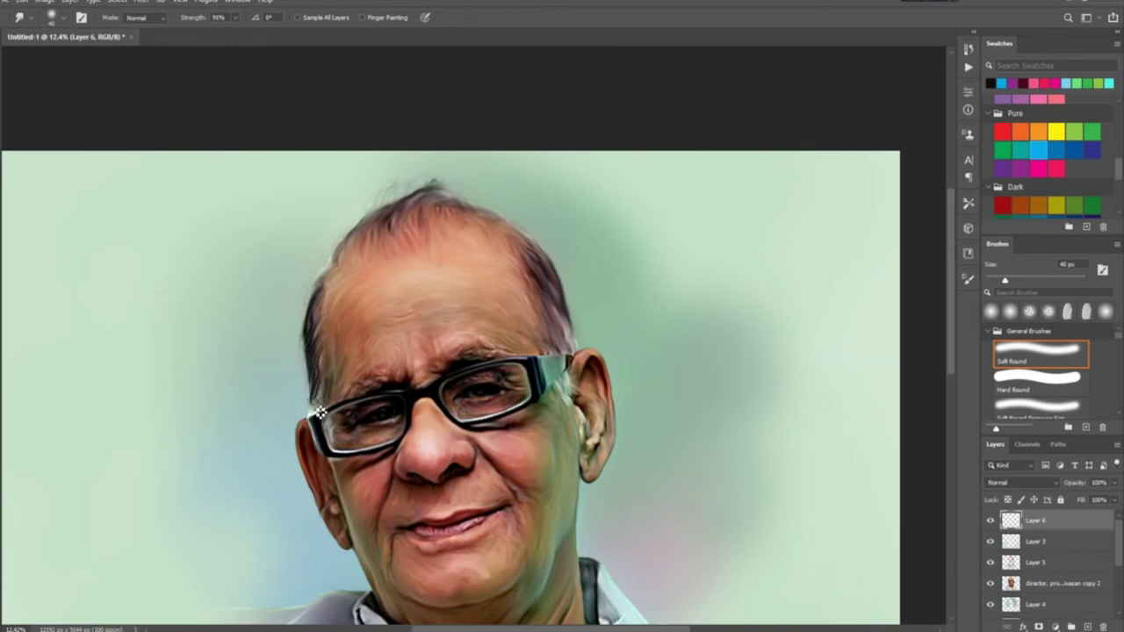
left_click_drag(312, 375, 325, 290)
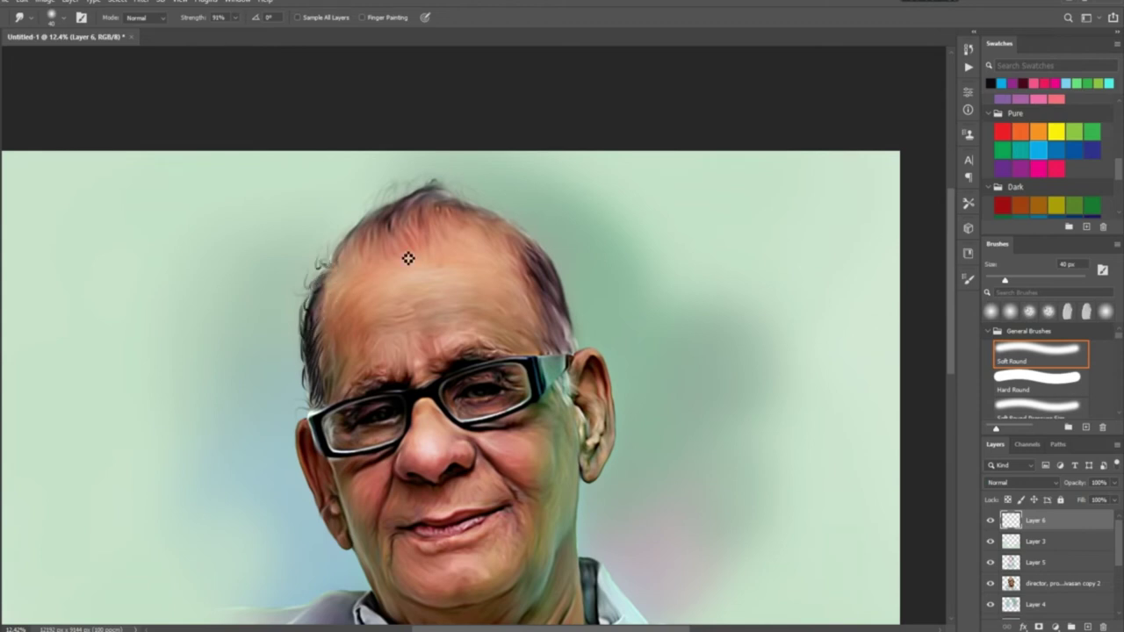
scroll(382, 362, "up", 1)
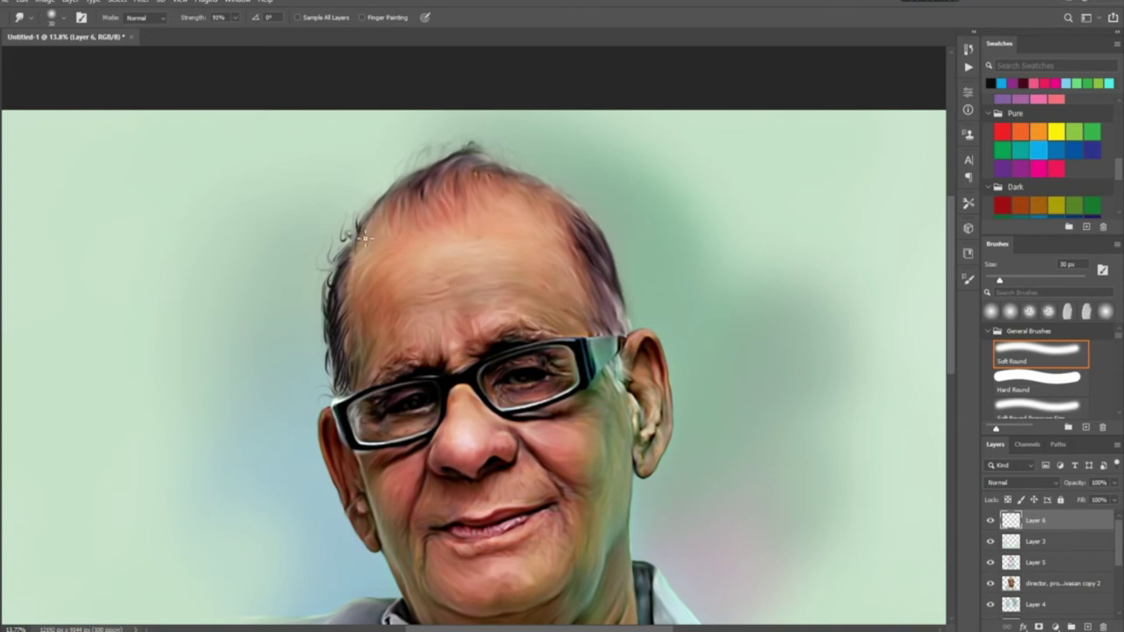
key("Return")
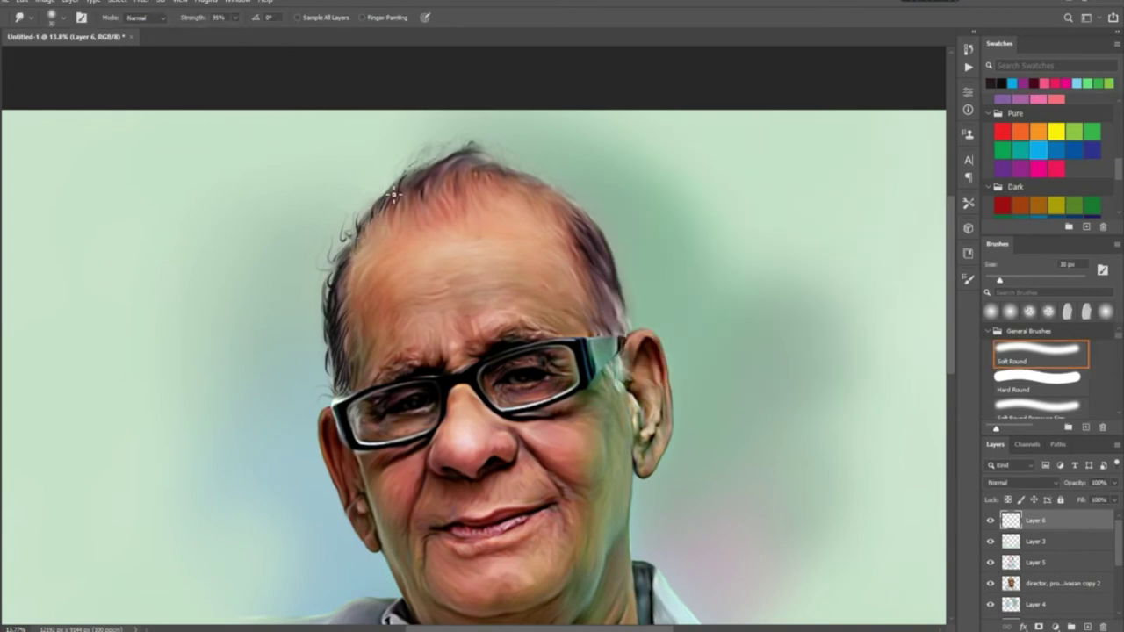
scroll(394, 195, "down", 3)
scroll(413, 354, "up", 1)
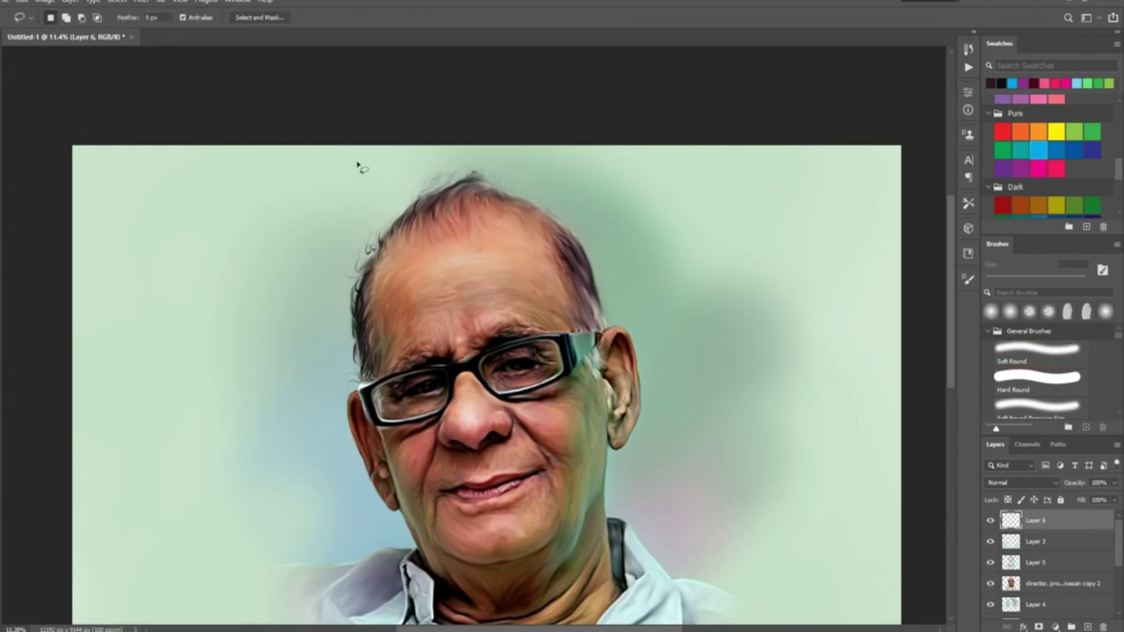
scroll(395, 327, "up", 2)
scroll(394, 327, "up", 1)
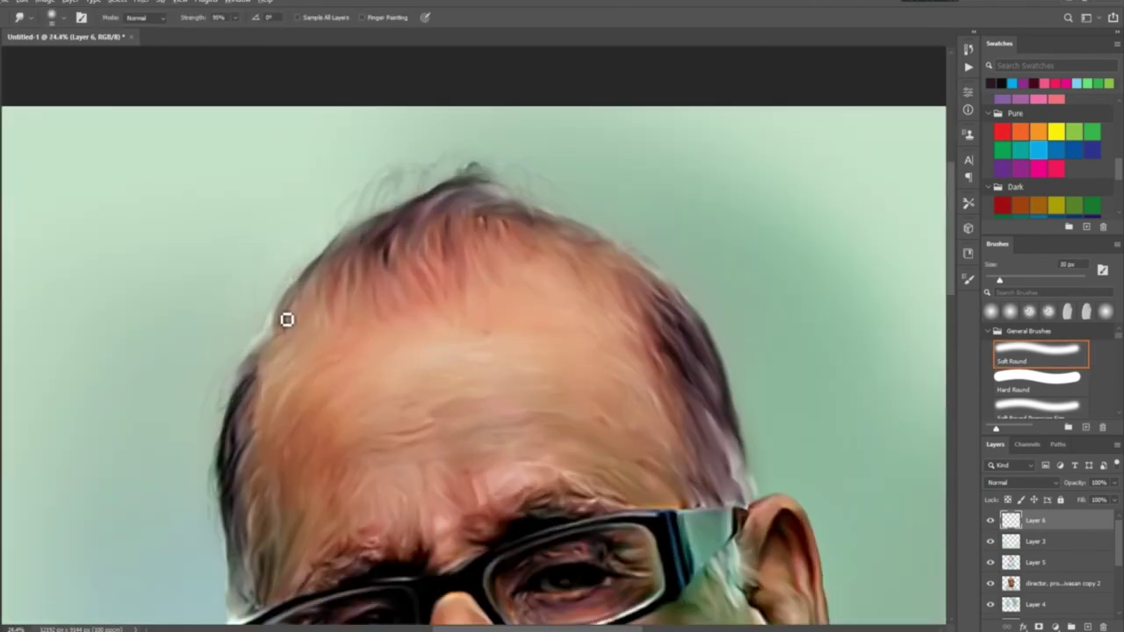
At 92% smudge strength, pull dark hair strands along the top-left hairline and temple
left_click_drag(235, 35, 231, 36)
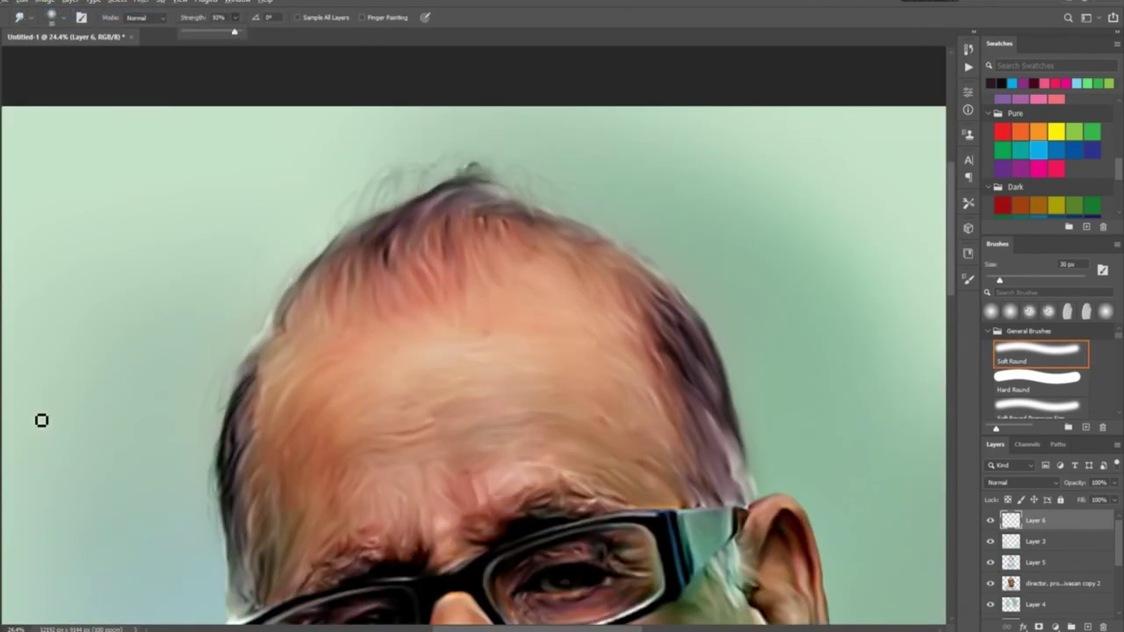
mouse_move(303, 311)
left_mouse_down()
mouse_move(334, 272)
mouse_move(334, 309)
mouse_move(352, 256)
mouse_move(306, 354)
mouse_move(353, 289)
mouse_move(374, 228)
mouse_move(391, 226)
mouse_move(393, 189)
mouse_move(375, 233)
mouse_move(398, 212)
mouse_move(299, 280)
mouse_move(279, 346)
mouse_move(243, 392)
left_mouse_up()
key("ctrl+plus")
mouse_move(525, 425)
left_mouse_down()
mouse_move(564, 397)
mouse_move(583, 409)
mouse_move(583, 374)
mouse_move(570, 386)
mouse_move(487, 284)
mouse_move(552, 349)
mouse_move(594, 351)
mouse_move(591, 328)
mouse_move(613, 413)
mouse_move(618, 394)
mouse_move(651, 395)
mouse_move(661, 424)
mouse_move(605, 398)
mouse_move(593, 298)
mouse_move(476, 197)
mouse_move(499, 232)
mouse_move(541, 232)
mouse_move(531, 191)
mouse_move(475, 168)
mouse_move(574, 237)
mouse_move(570, 212)
mouse_move(612, 357)
left_mouse_up()
scroll(613, 356, "down", 3)
scroll(374, 362, "up", 1)
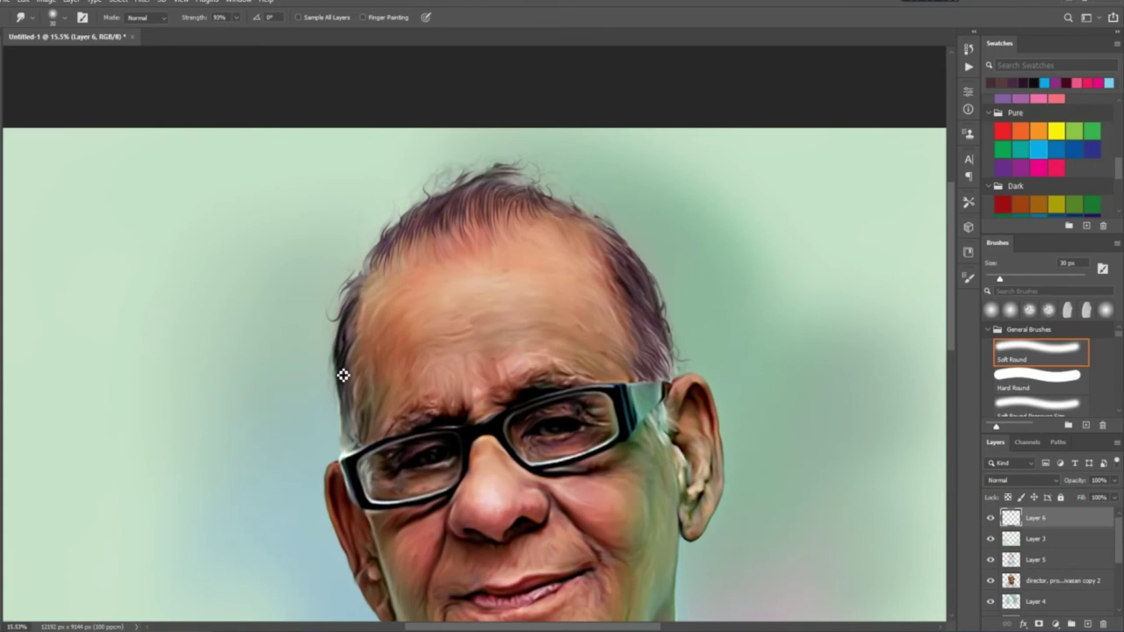
left_click_drag(345, 339, 343, 389)
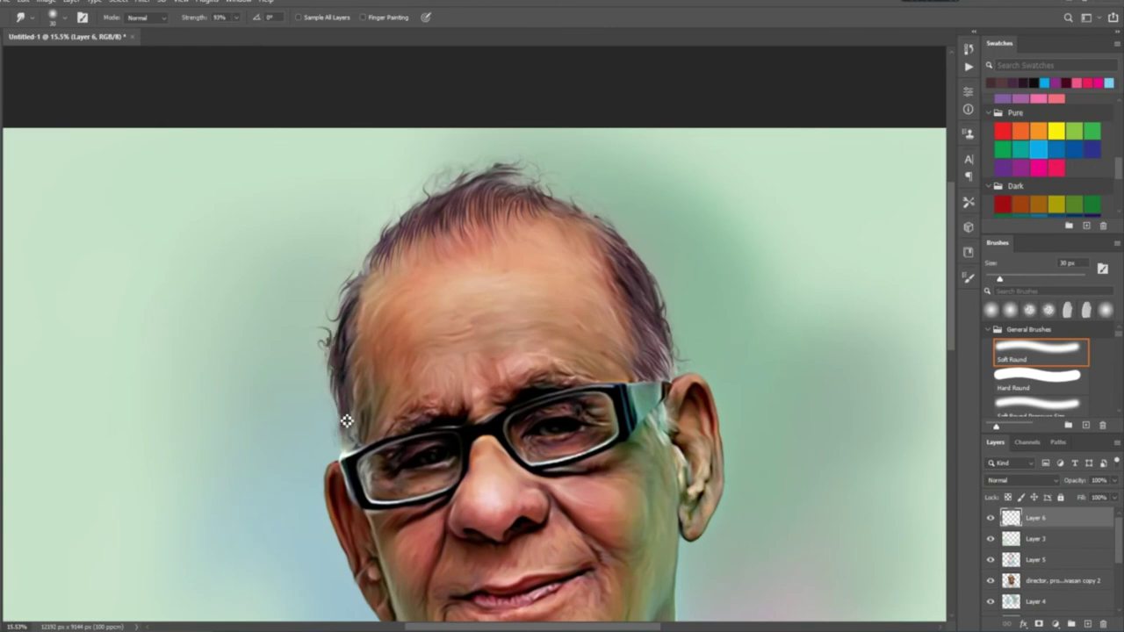
Switch to the Eraser and select Layer 4
scroll(359, 448, "down", 3)
scroll(501, 496, "up", 1)
scroll(502, 496, "down", 2)
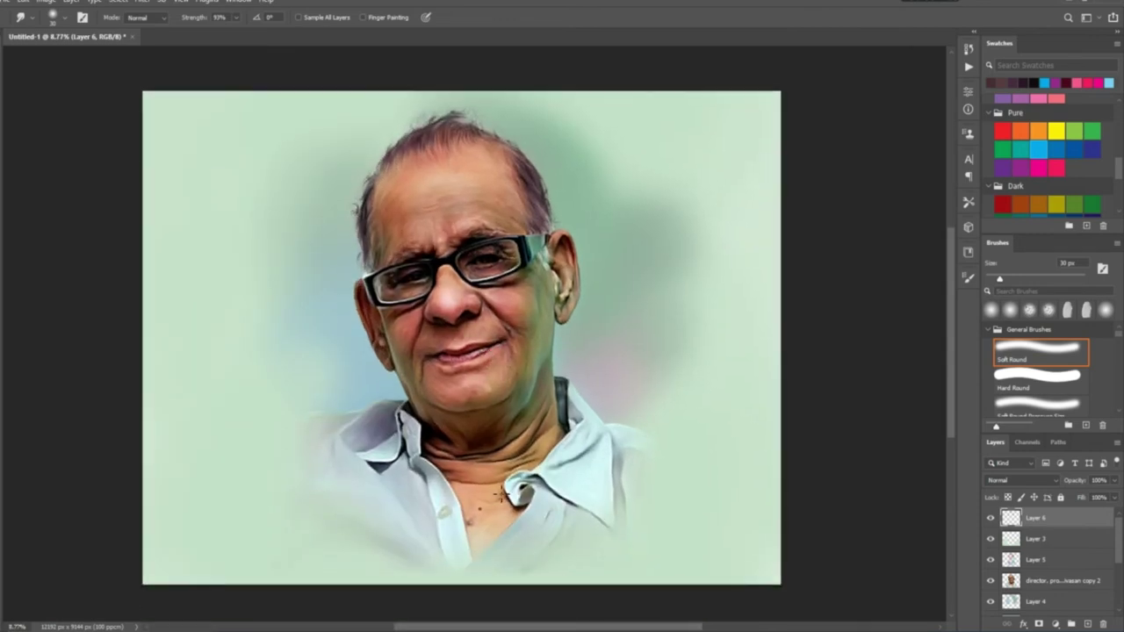
key("e")
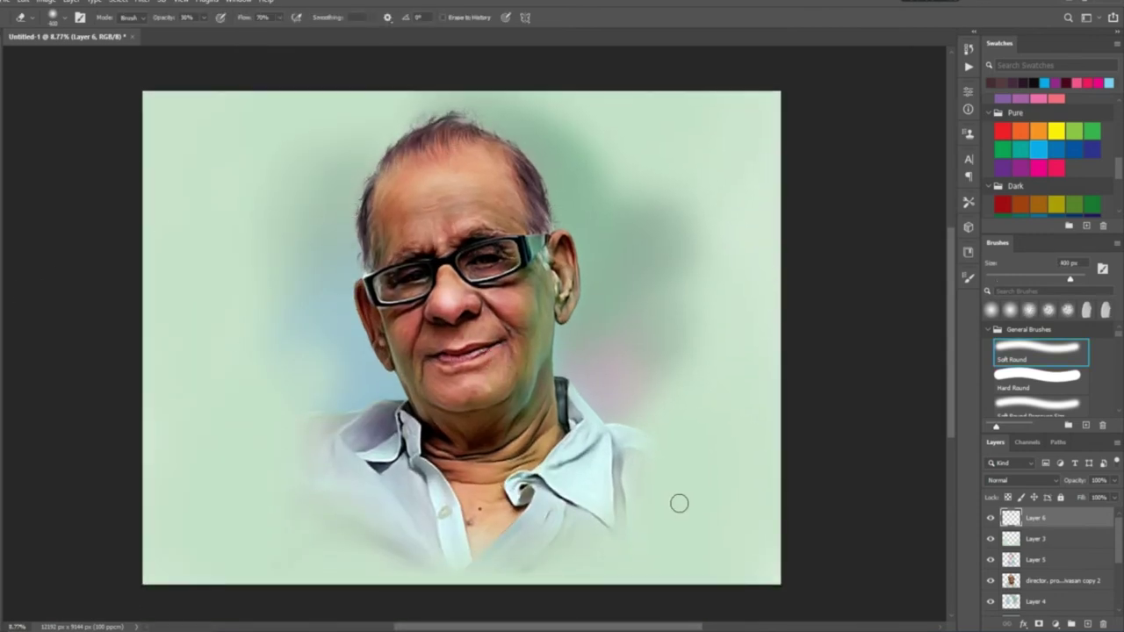
left_click(1037, 602)
Add a layer above Layer 4 and set a light-blue Painting Brush 2 at 37% opacity
left_click(1071, 624)
key("b")
scroll(1122, 400, "down", 3)
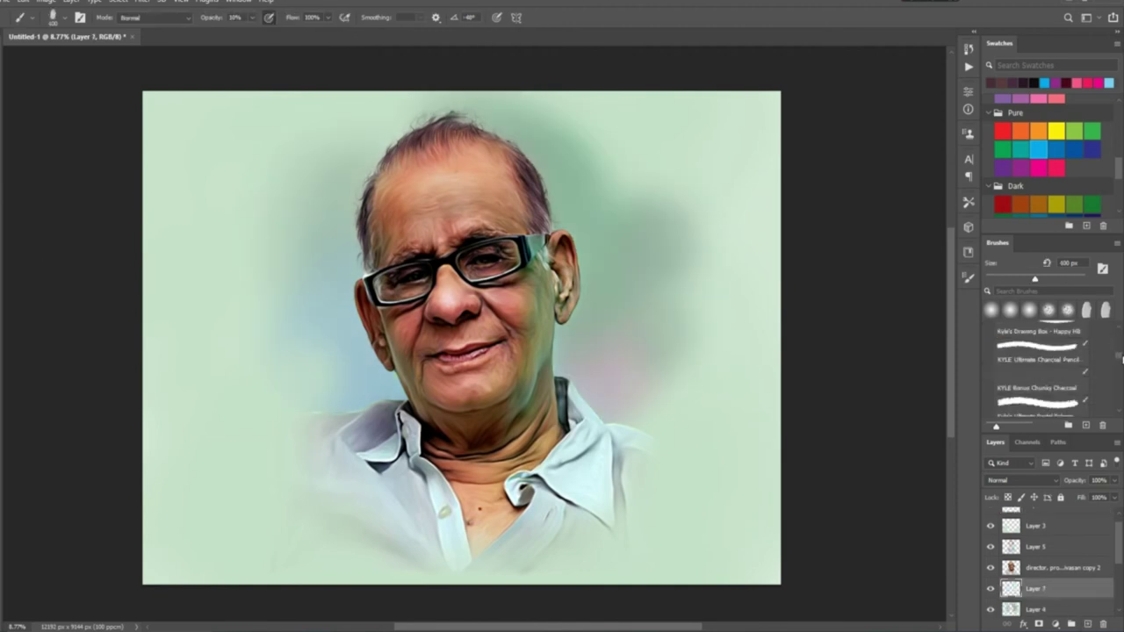
scroll(1121, 399, "up", 1)
left_click(1041, 340)
key("Return")
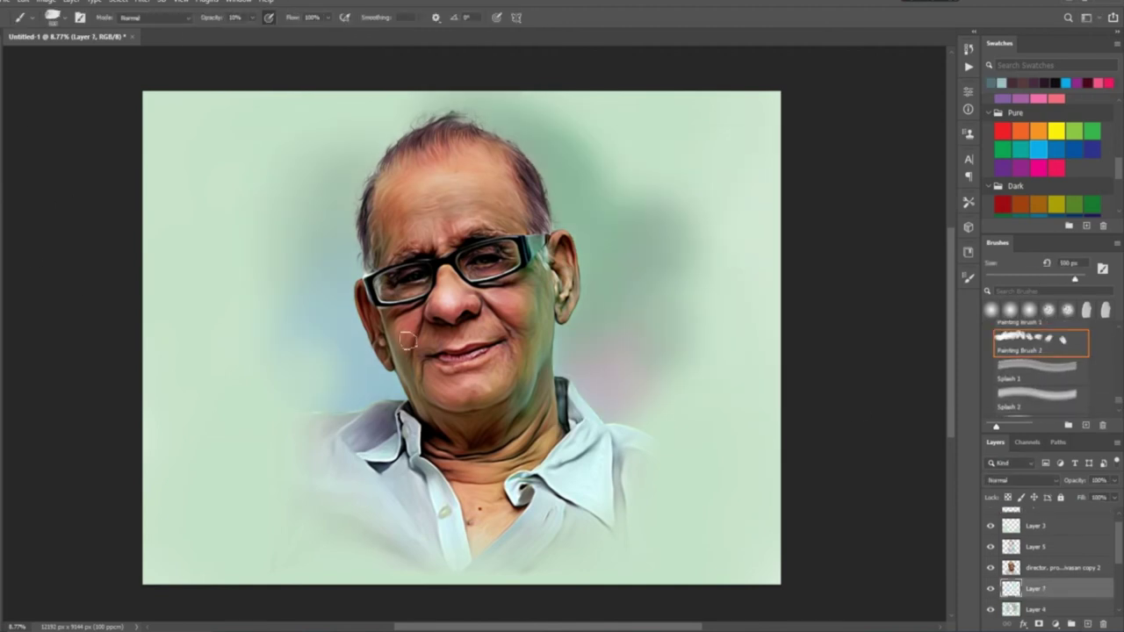
key("3")
key("7")
Paint grey-blue strokes left of the face and by the right shoulder
mouse_move(369, 334)
left_mouse_down()
mouse_move(263, 407)
mouse_move(171, 439)
left_mouse_up()
key("ctrl+z")
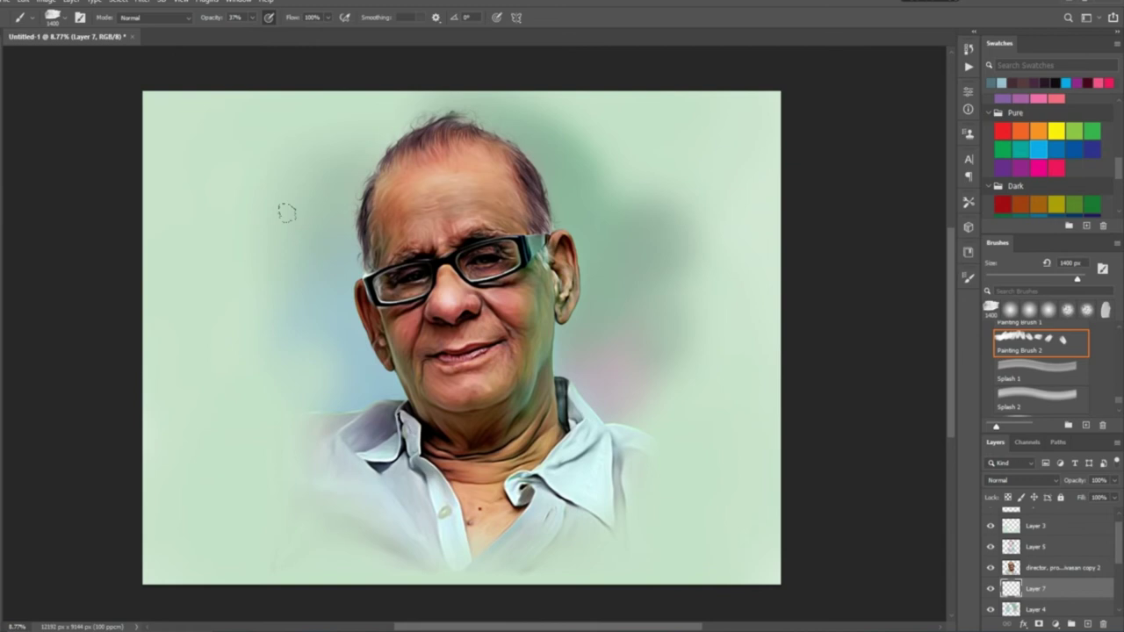
left_click_drag(321, 303, 329, 211)
mouse_move(338, 136)
left_mouse_down()
mouse_move(320, 387)
mouse_move(387, 395)
left_mouse_up()
left_click_drag(633, 325, 571, 421)
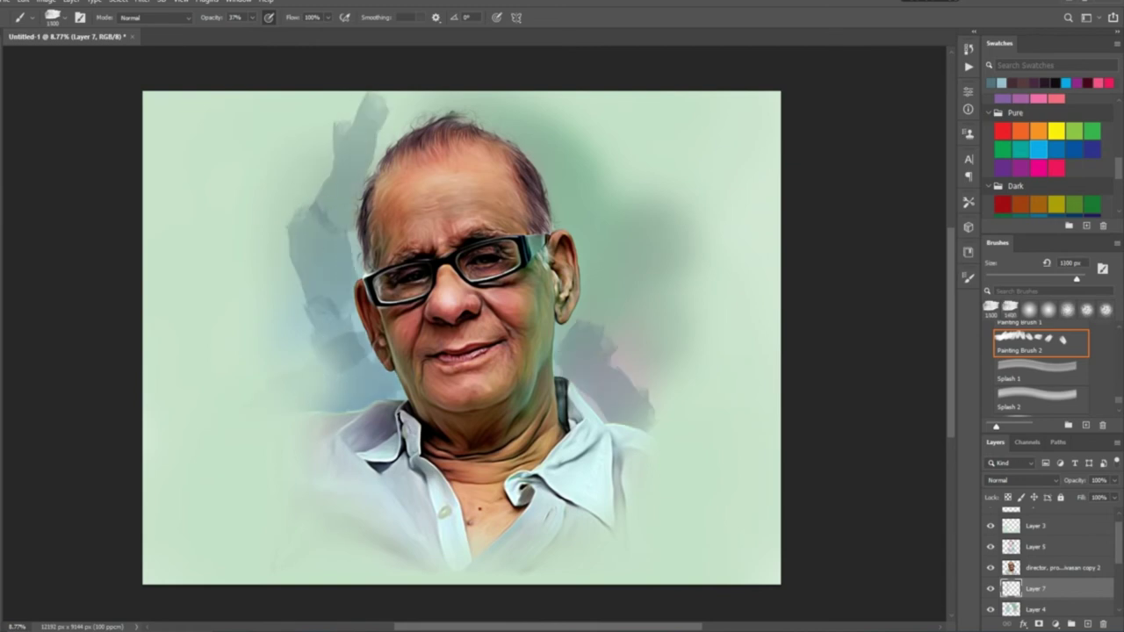
Paint darker grey-blue strokes to the right of the head
key("Return")
mouse_move(615, 290)
left_mouse_down()
mouse_move(518, 114)
mouse_move(615, 246)
left_mouse_up()
left_click_drag(580, 202, 668, 342)
left_click(969, 277)
mouse_move(668, 246)
left_mouse_down()
mouse_move(588, 329)
mouse_move(650, 431)
left_mouse_up()
Enlarge the brush to 1200 px and paint broad grey-blue strokes around the head
key("bracketright")
left_click_drag(404, 400, 307, 404)
left_click_drag(308, 237, 387, 387)
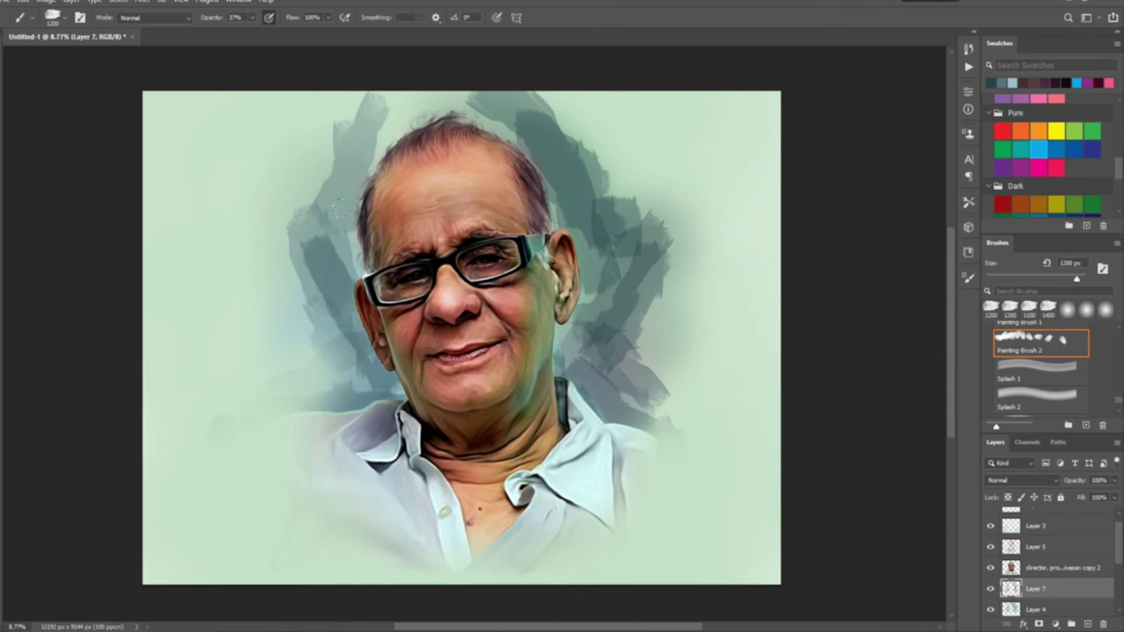
left_click_drag(439, 97, 325, 255)
left_click_drag(246, 127, 334, 272)
Smudge the upper-left strokes into soft clouds
key("r")
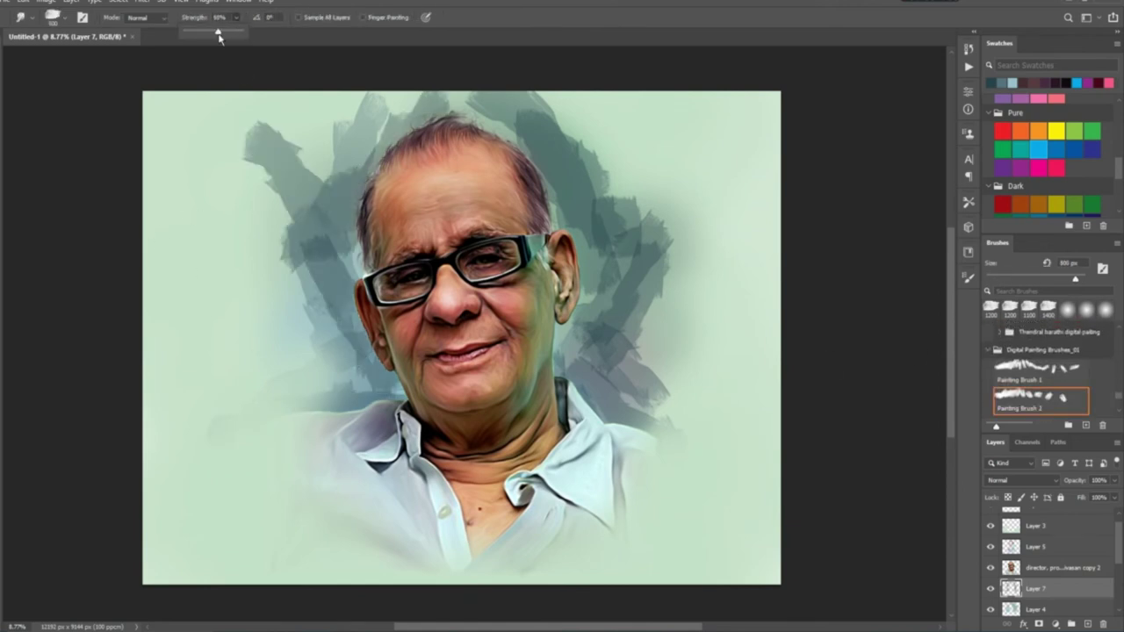
left_click_drag(298, 176, 220, 153)
mouse_move(295, 144)
left_mouse_down()
mouse_move(352, 334)
mouse_move(289, 307)
mouse_move(211, 369)
left_mouse_up()
mouse_move(343, 149)
left_mouse_down()
mouse_move(289, 258)
mouse_move(422, 106)
mouse_move(615, 229)
mouse_move(585, 413)
mouse_move(634, 310)
mouse_move(667, 132)
mouse_move(527, 105)
left_mouse_up()
Paint dark grey strokes at the left and lower right, then set opacity to 50%
key("b")
mouse_move(386, 115)
left_mouse_down()
mouse_move(299, 290)
mouse_move(351, 395)
left_mouse_up()
left_click_drag(614, 351, 687, 420)
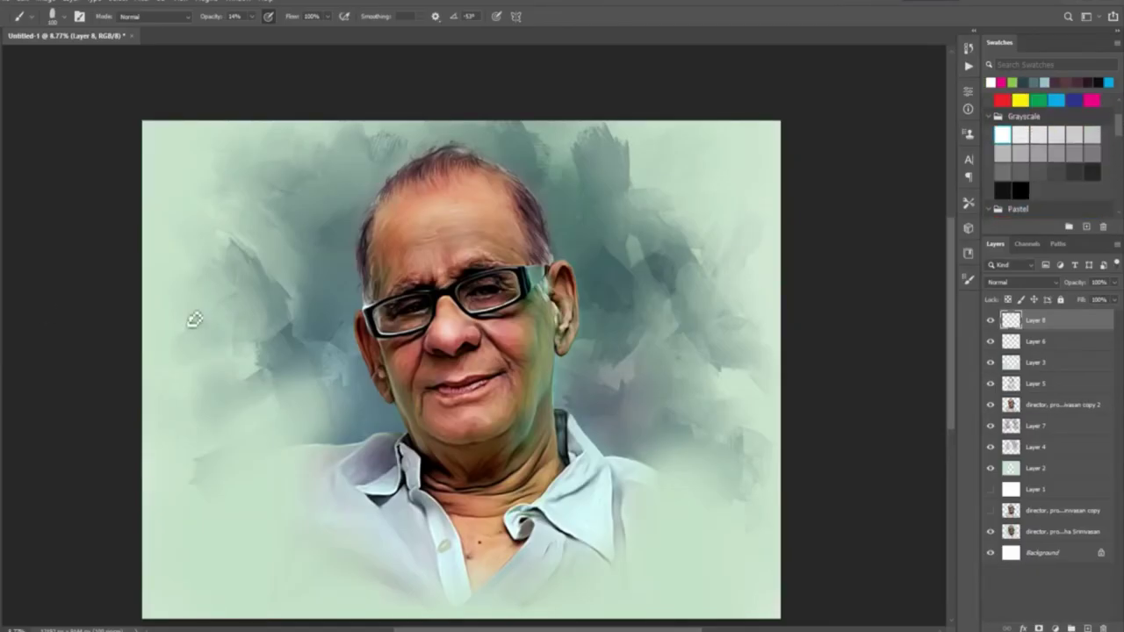
key("5")
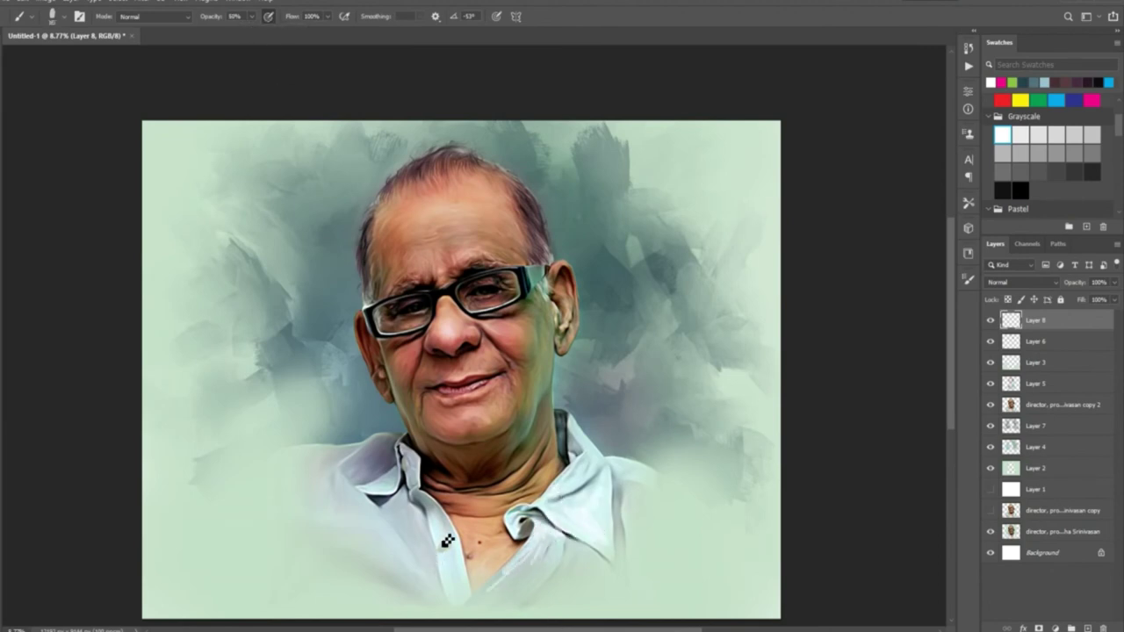
At 29% brush opacity, paint light highlight strokes across the left and right shirt
key("2")
key("9")
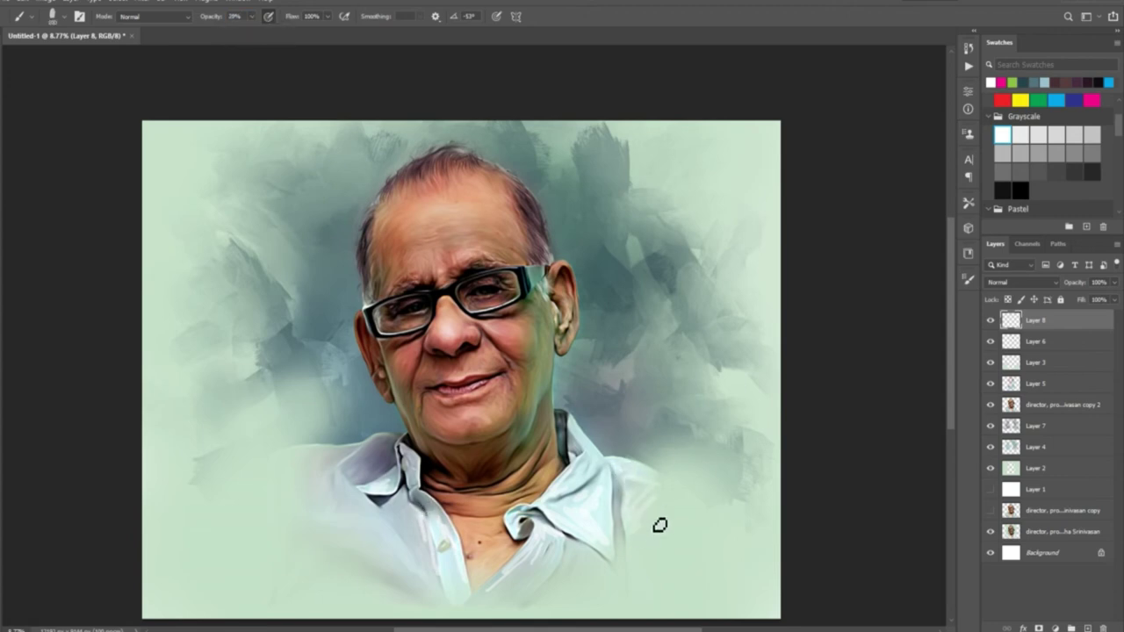
left_click_drag(290, 462, 324, 459)
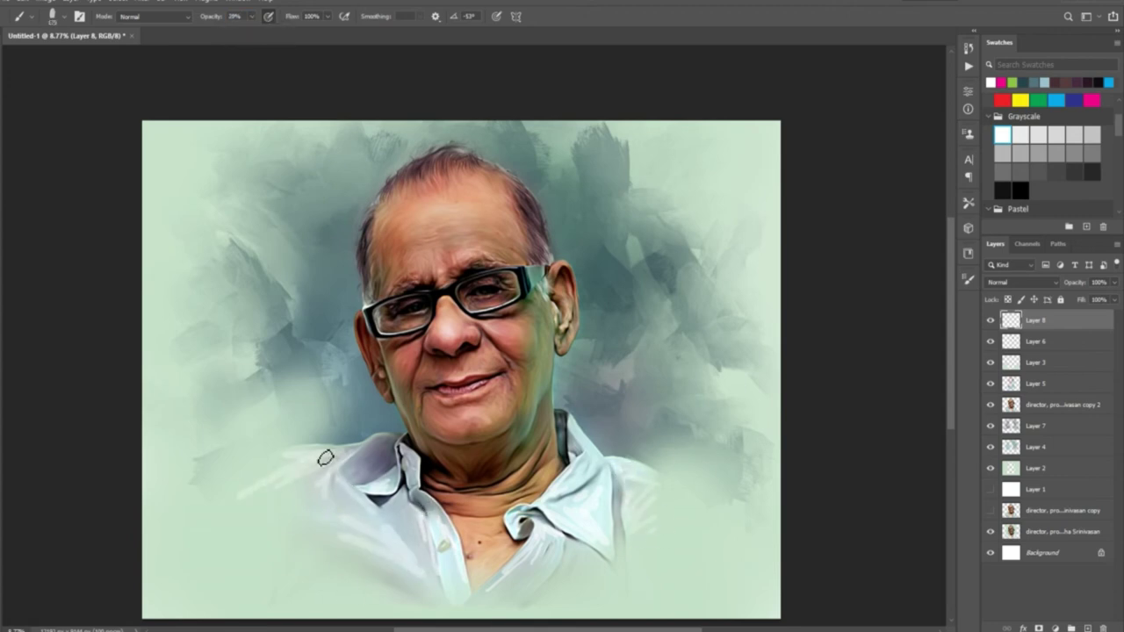
left_click_drag(679, 506, 638, 475)
left_click_drag(402, 554, 417, 529)
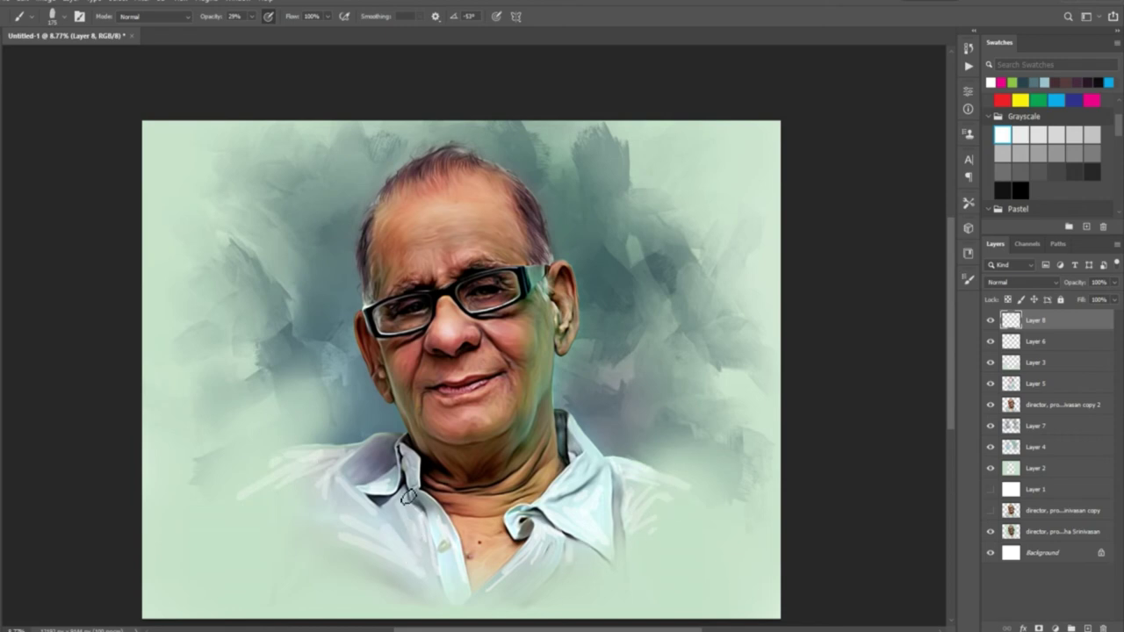
Add a Soft Light layer with pink paint and merge it into Layer 8
left_click(1087, 629)
left_click(1018, 282)
left_click(1001, 442)
scroll(1046, 158, "down", 3)
left_click(1056, 195)
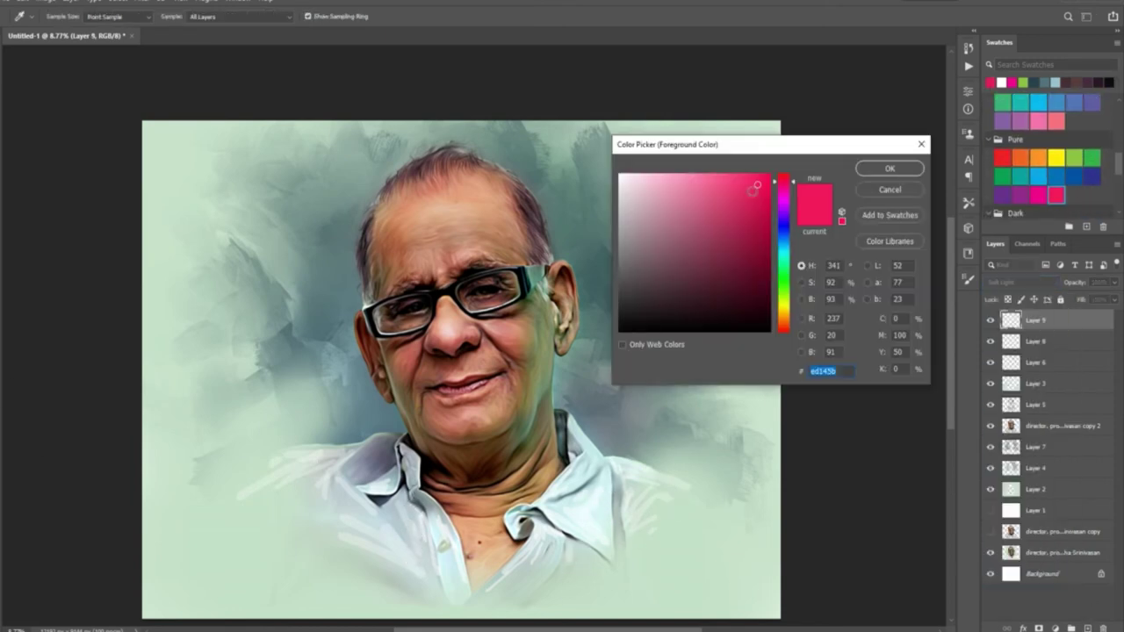
key("Return")
left_click(969, 279)
left_click(969, 280)
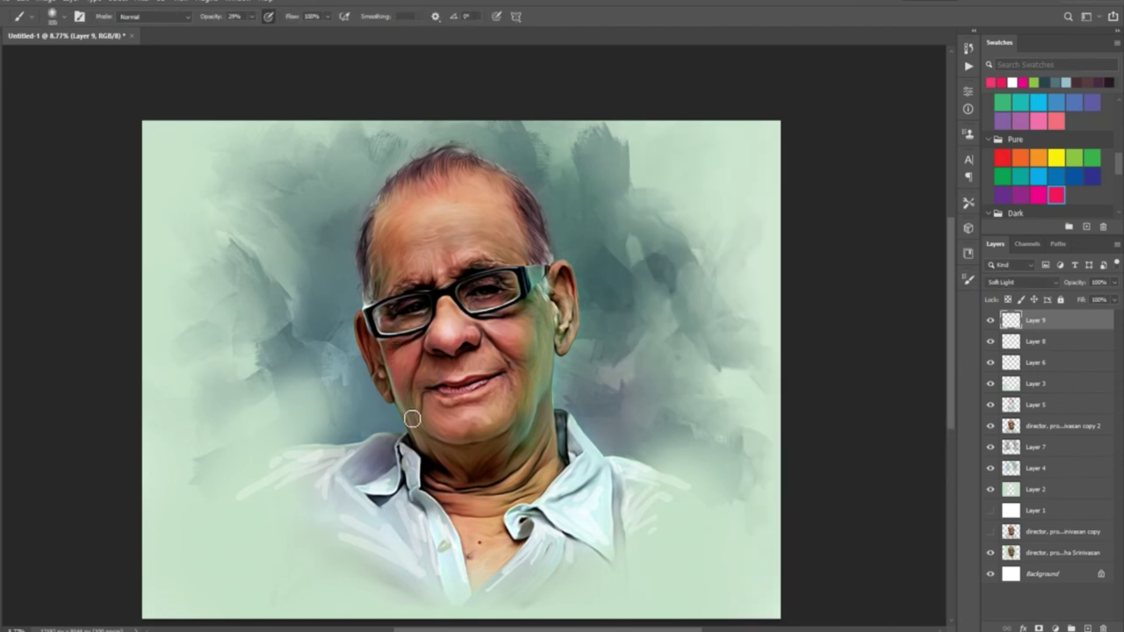
key("ctrl+e")
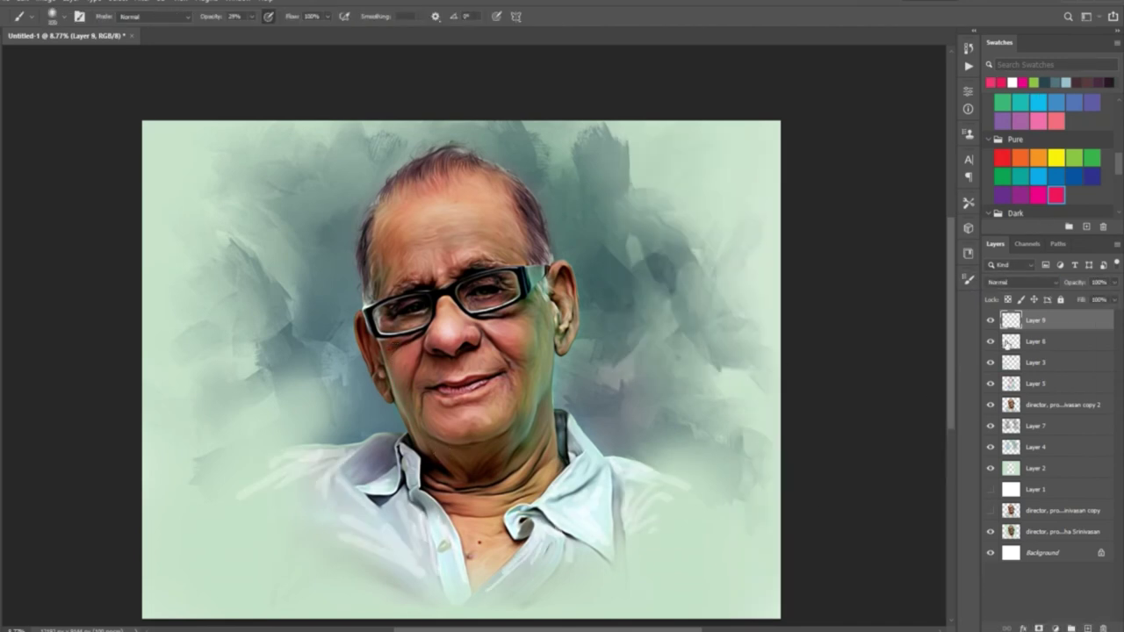
Select Layer 6, set smudge strength to 91%, and toggle its visibility to check it
left_click(1054, 341)
key("r")
key("F5")
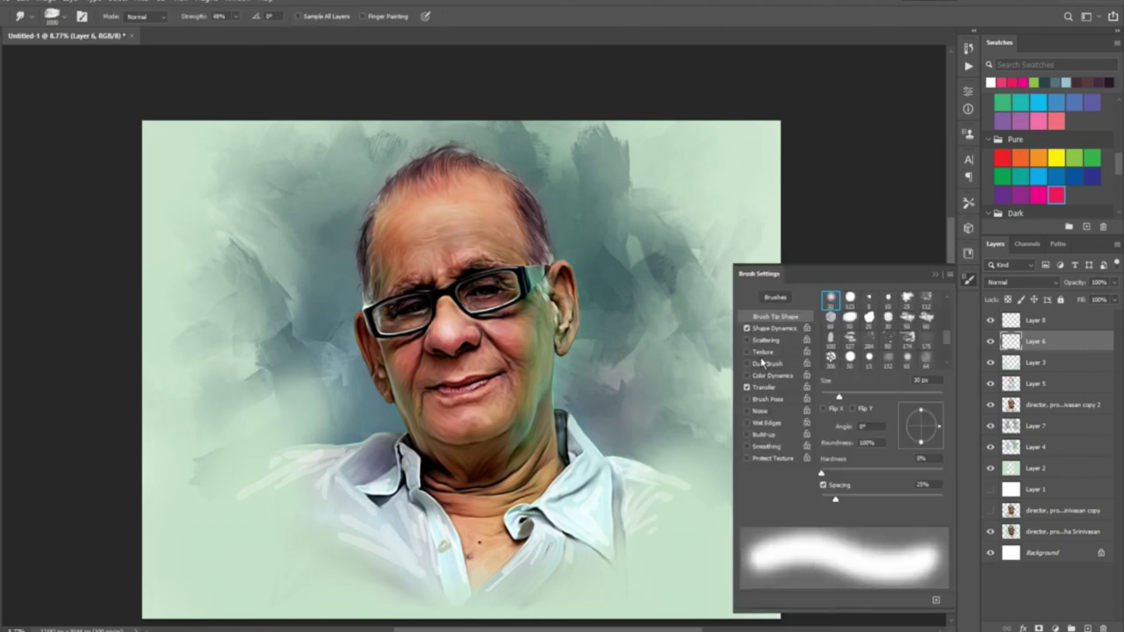
key("F5")
left_click(83, 19)
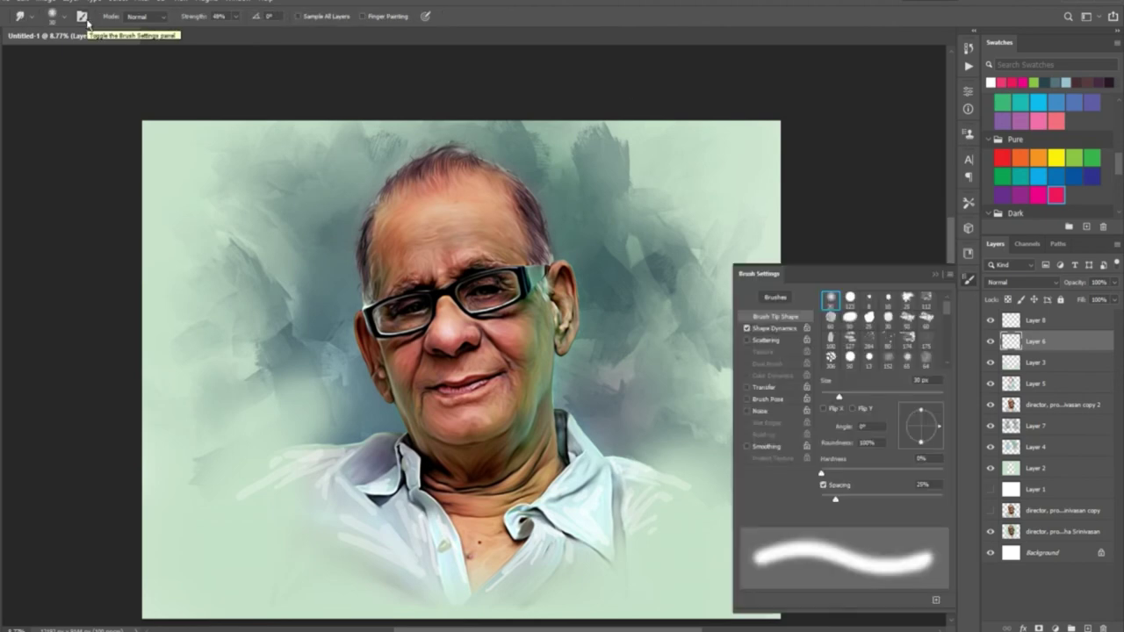
left_click(935, 275)
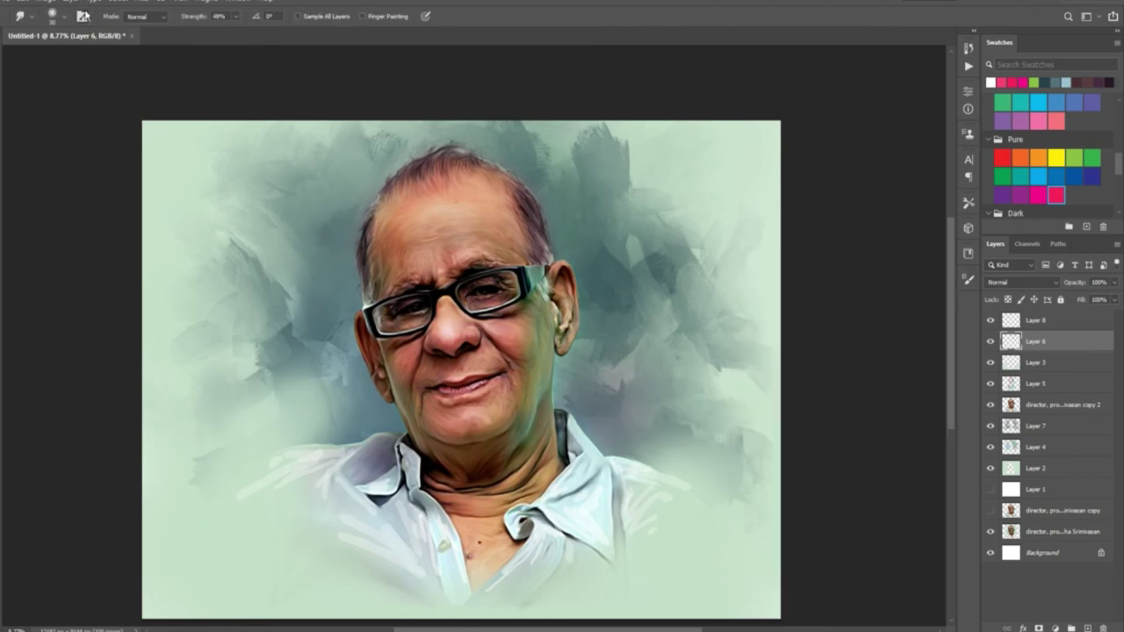
left_click_drag(235, 16, 262, 33)
left_click(30, 3)
left_click(34, 12)
Check the brush tip settings, then return to the Smudge tool
key("b")
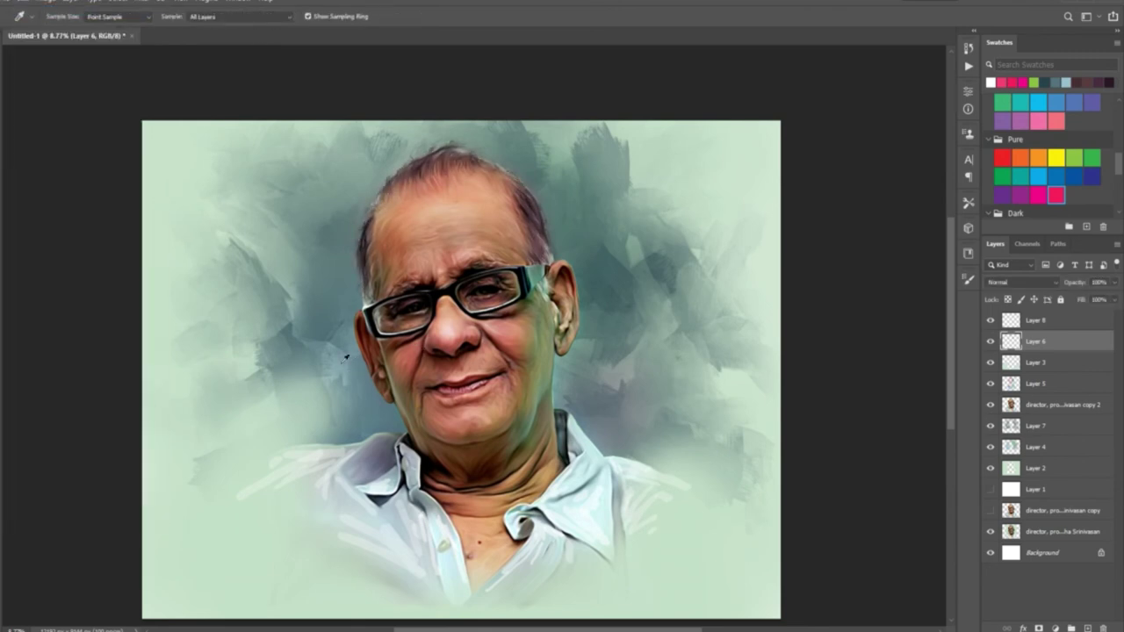
scroll(391, 306, "up", 2)
scroll(397, 202, "up", 1)
left_click(970, 281)
key("r")
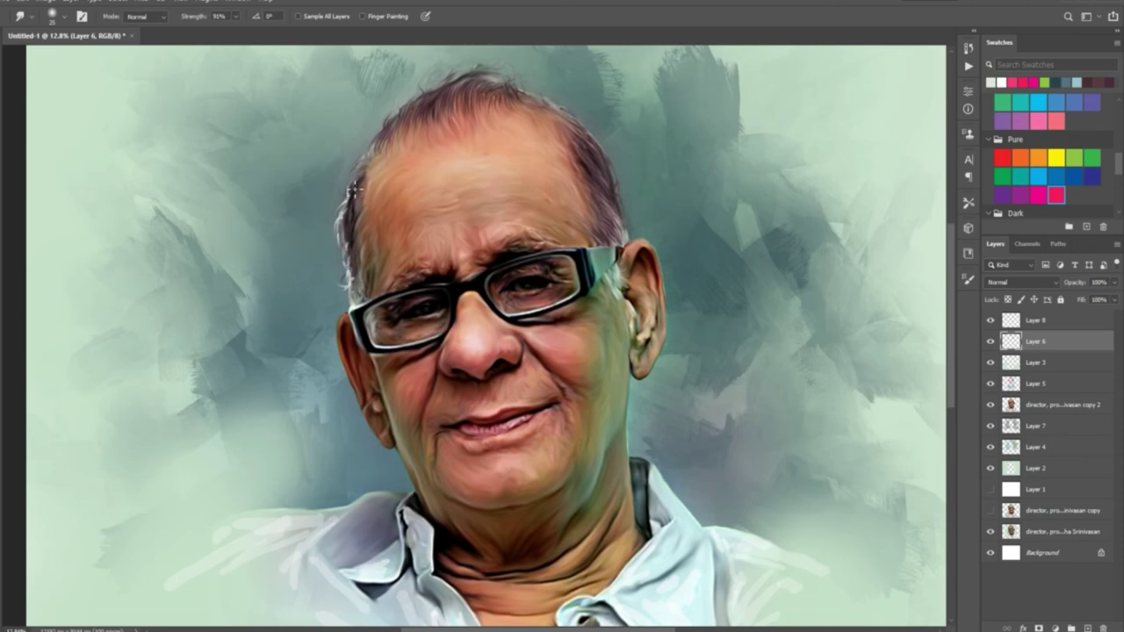
scroll(386, 186, "down", 3)
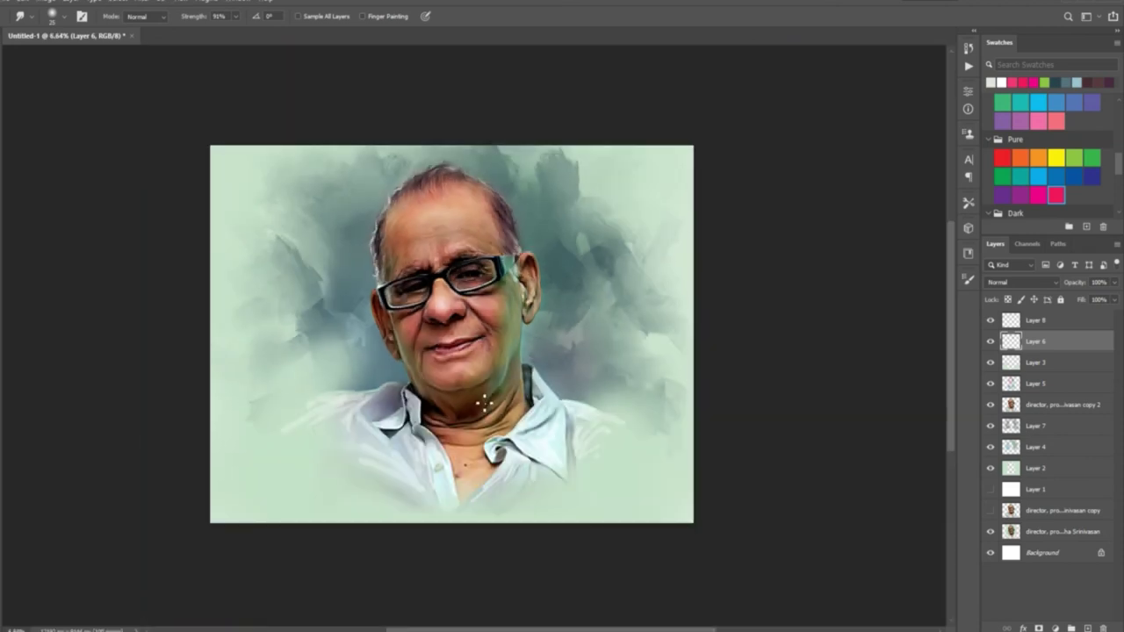
scroll(387, 186, "up", 1)
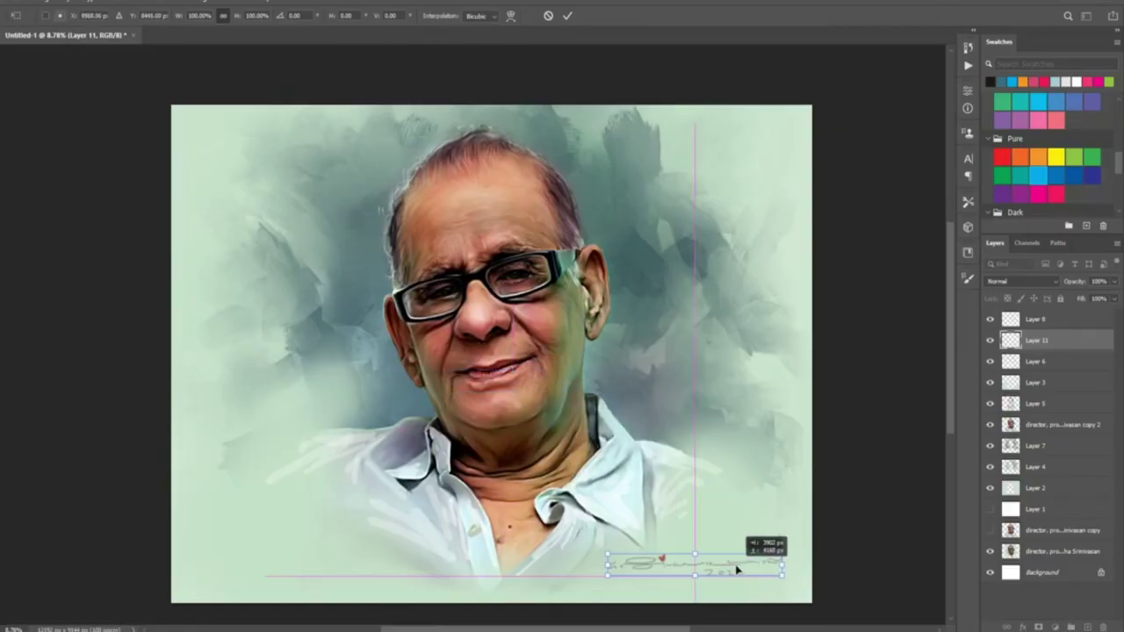
Add the script title 'The Magic Of Art' with a contact number at the top left
left_click_drag(188, 114, 502, 145)
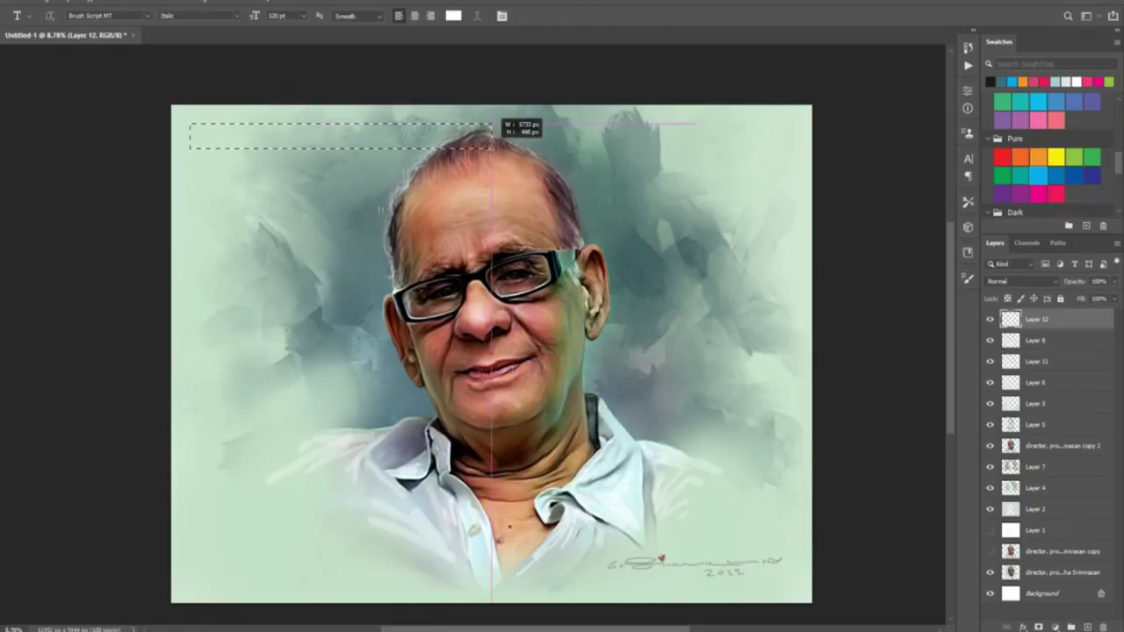
key("ctrl+Return")
key("Return")
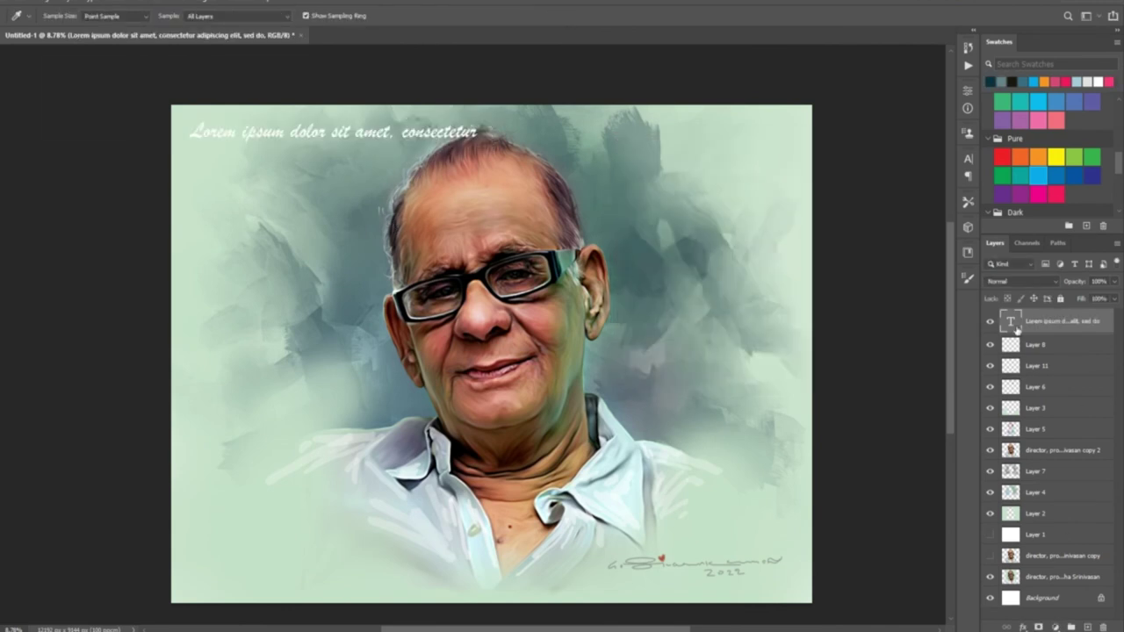
key("t")
key("ctrl+shift+Left")
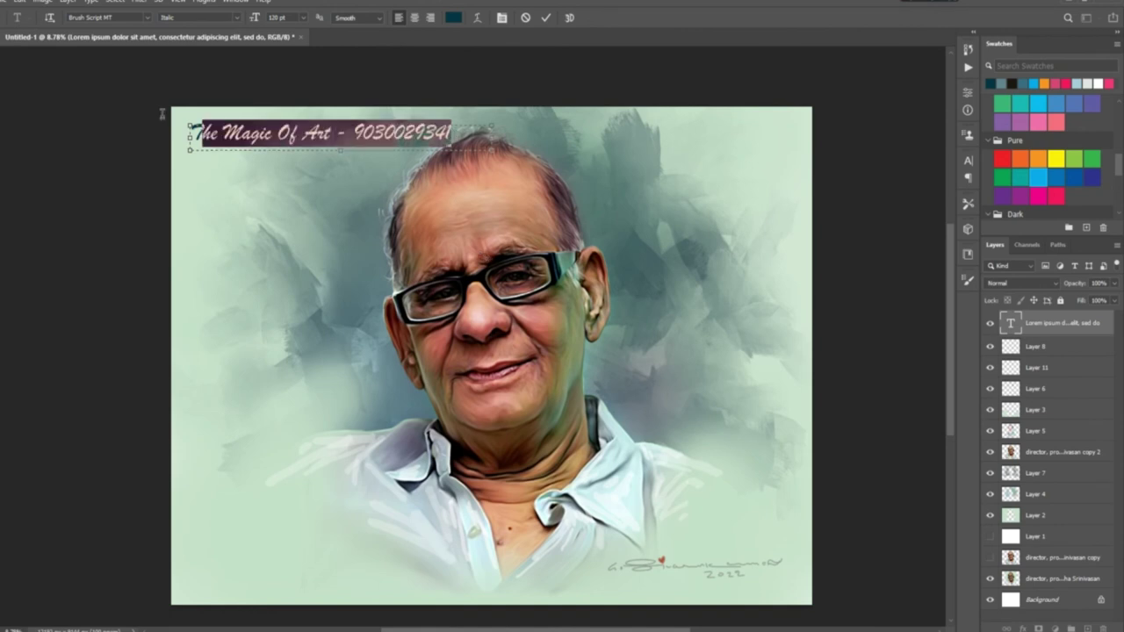
key("ctrl+Return")
key("v")
left_click_drag(360, 132, 354, 131)
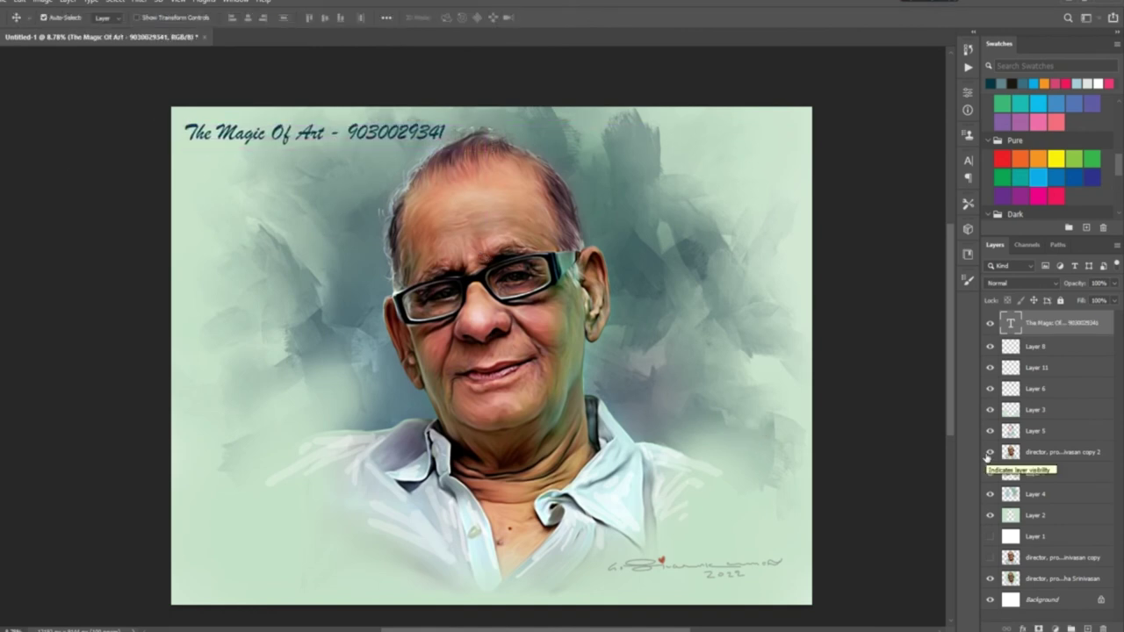
Paste a copy of the title and move it to the lower right
key("ctrl+v")
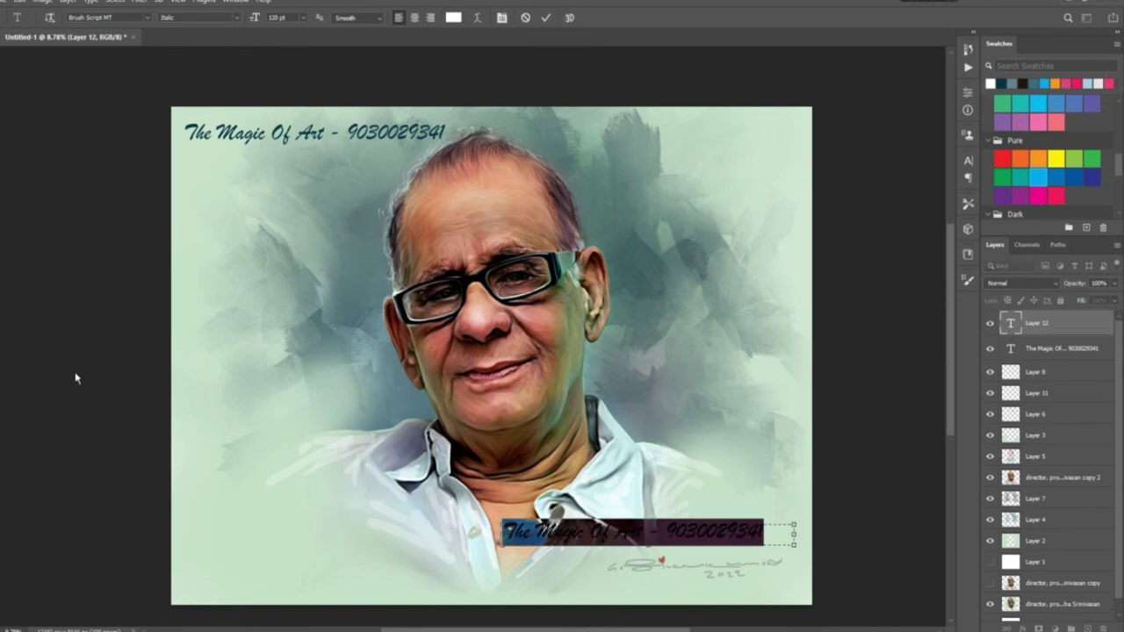
key("ctrl+Return")
key("v")
left_click_drag(729, 520, 771, 531)
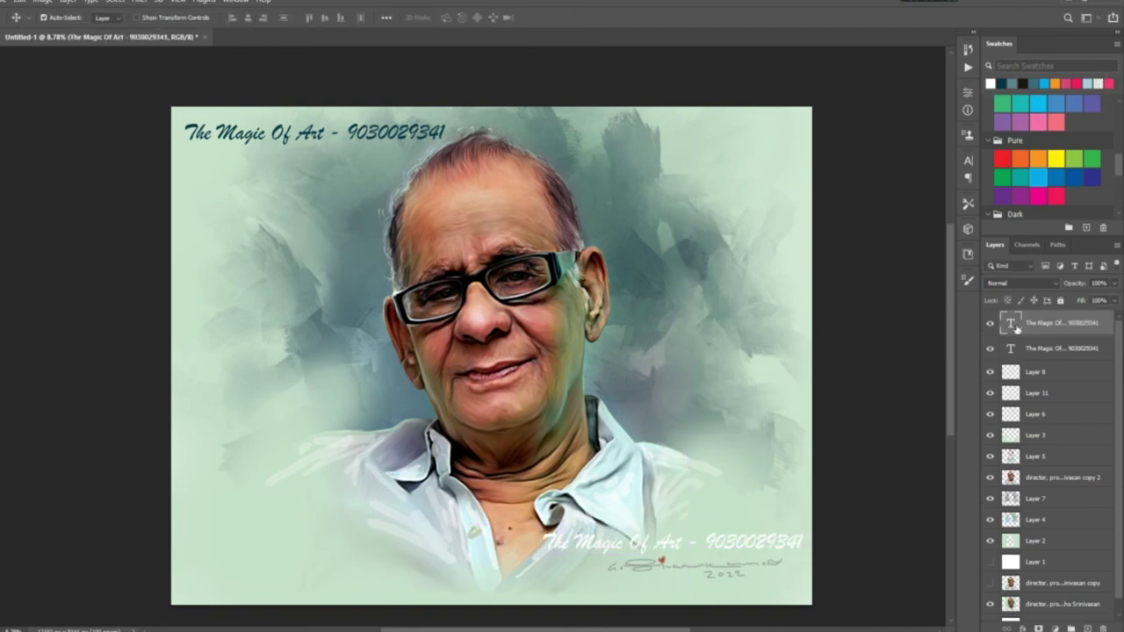
Recolour the copied title white and hide its layer
double_click(1012, 323)
left_click(453, 18)
left_click(888, 168)
key("ctrl+Return")
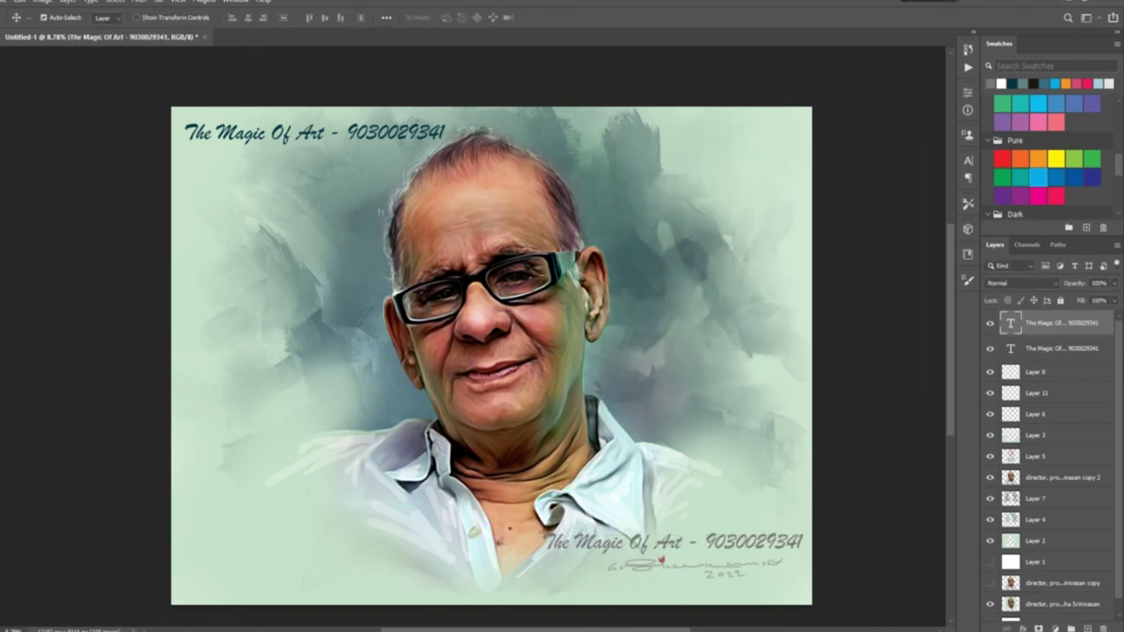
key("l")
left_click(991, 324)
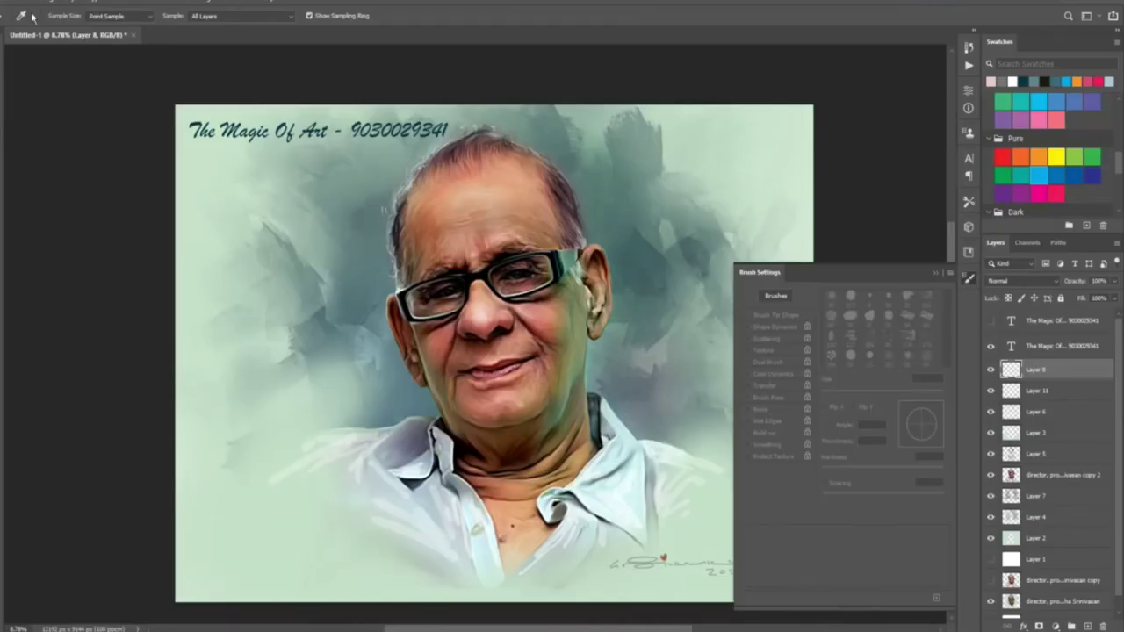
Set the brush on Layer 8 to 49% opacity and sample skin and highlight colours from the face
key("b")
key("F5")
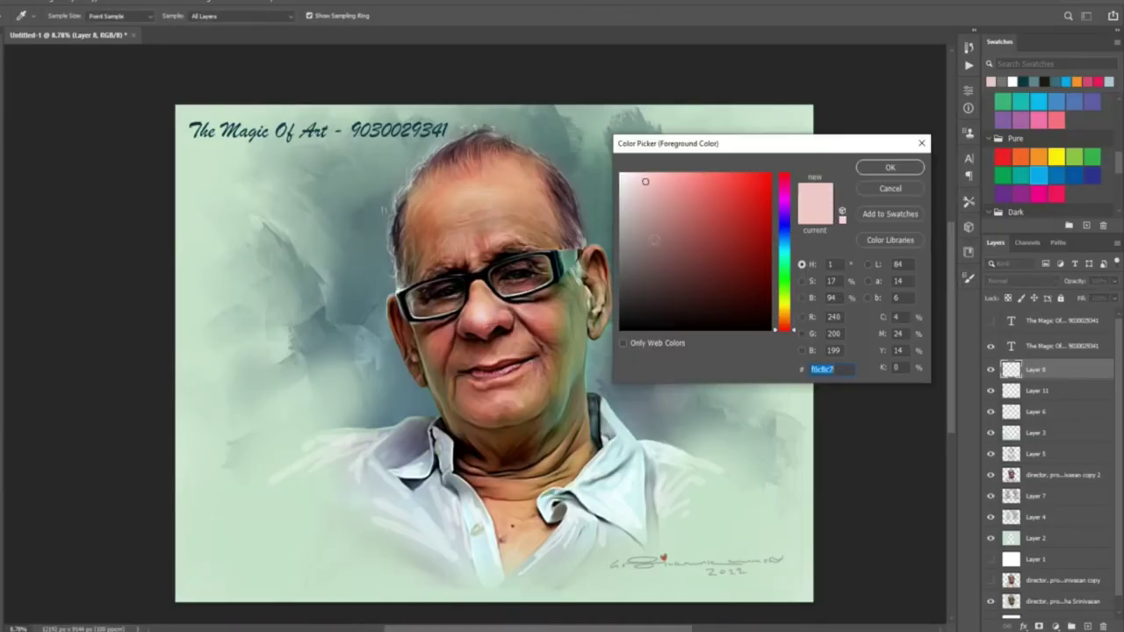
key("Return")
key("4")
key("9")
left_click(488, 369, "alt")
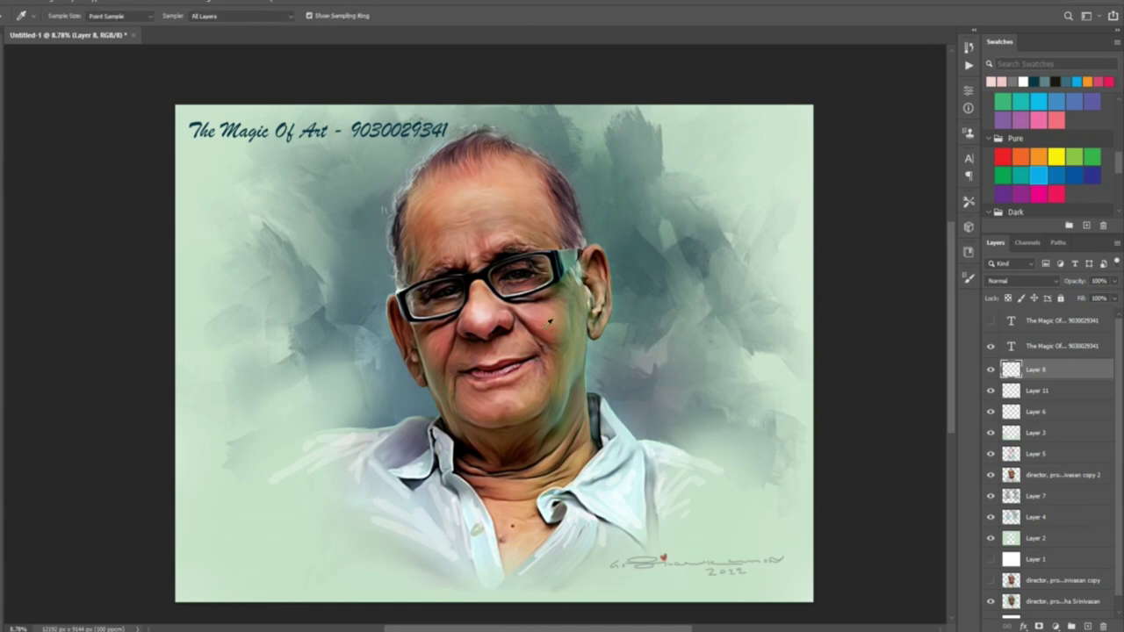
key("Return")
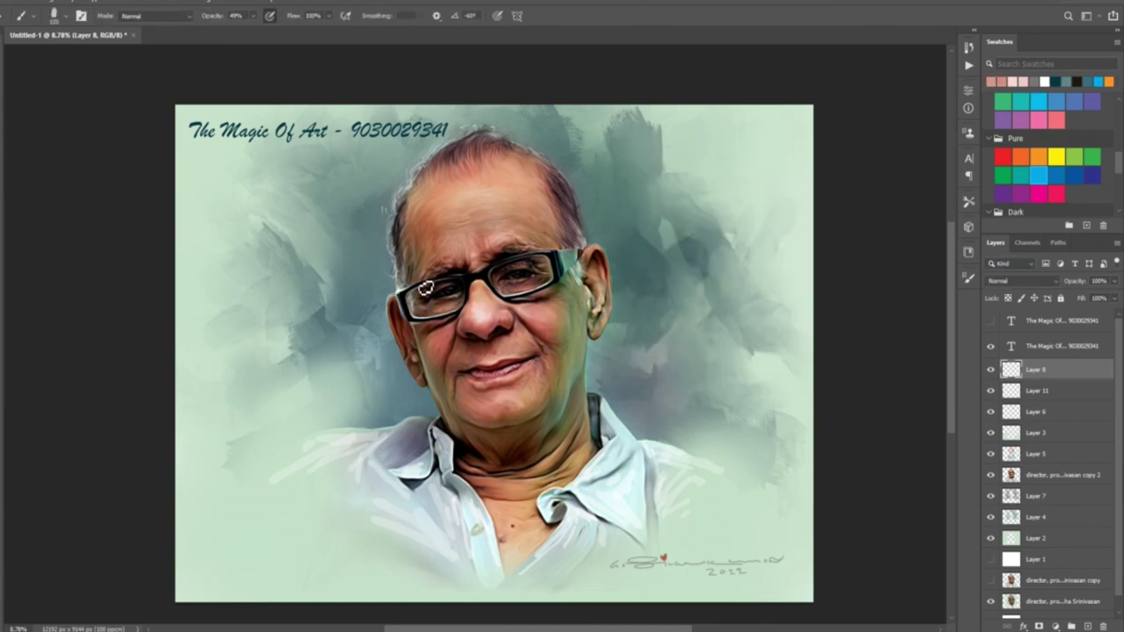
key("Return")
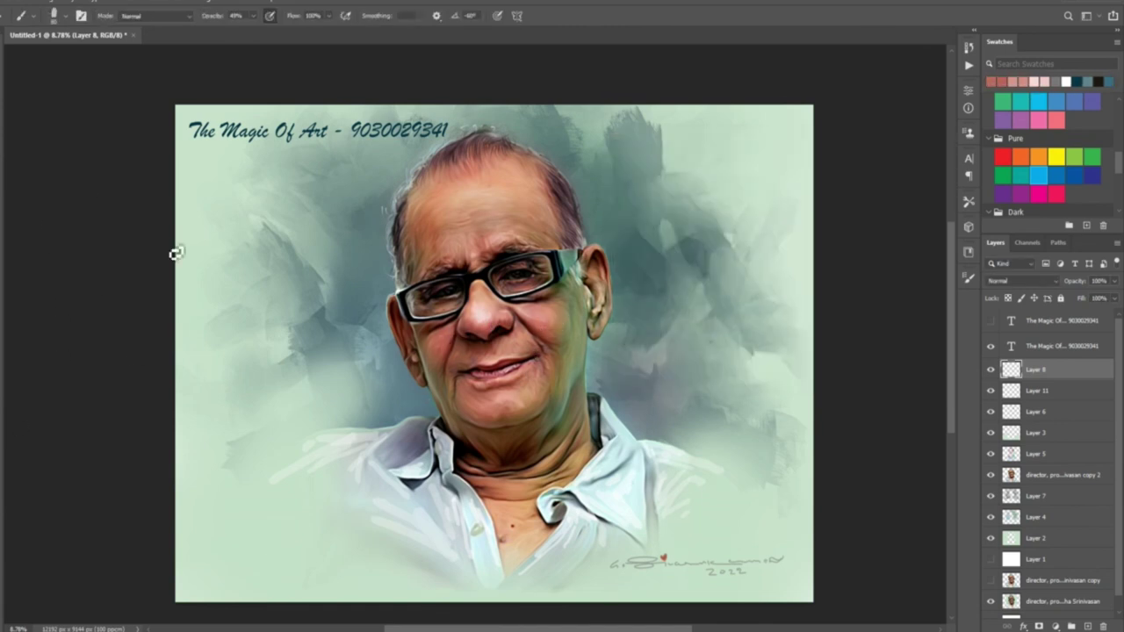
key("Return")
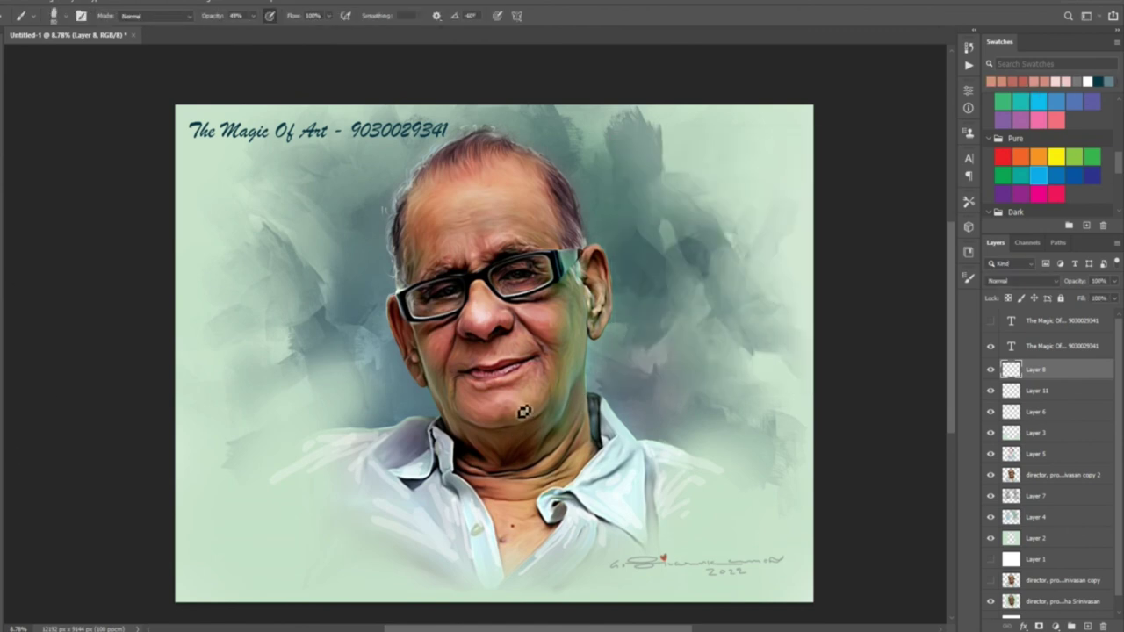